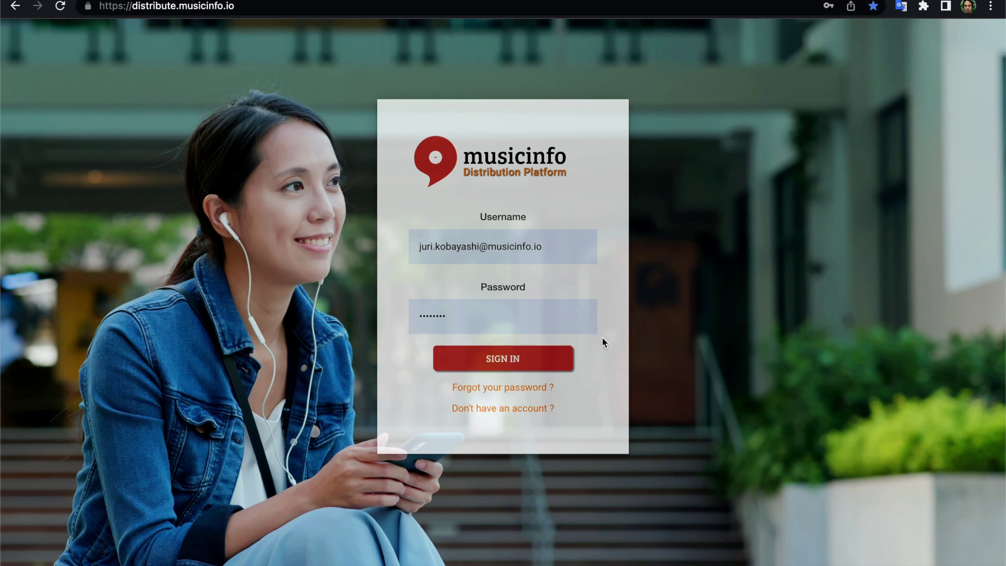
Leave the password reset form and sign in with the saved credentials.
left_click(542, 387)
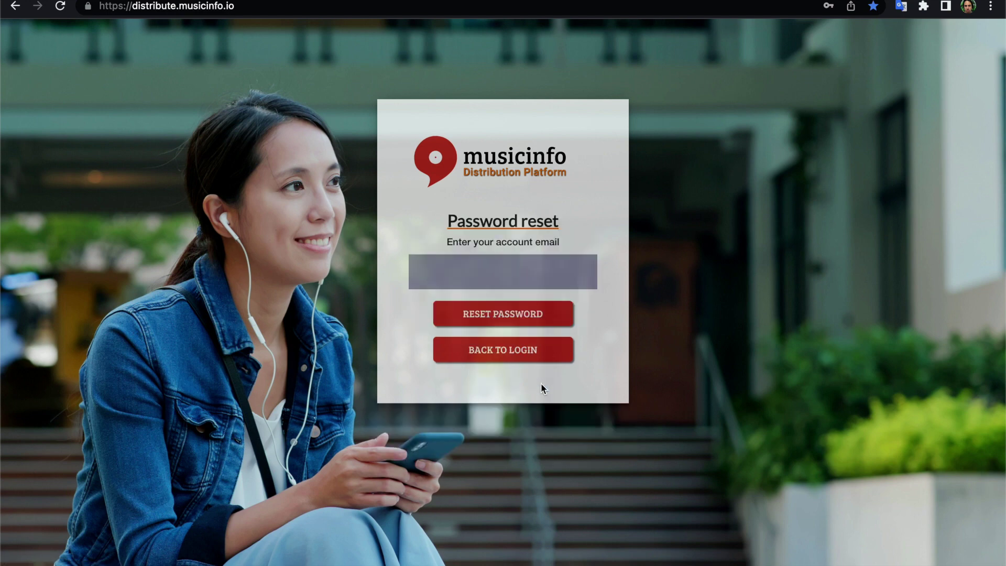
left_click(479, 350)
left_click(508, 360)
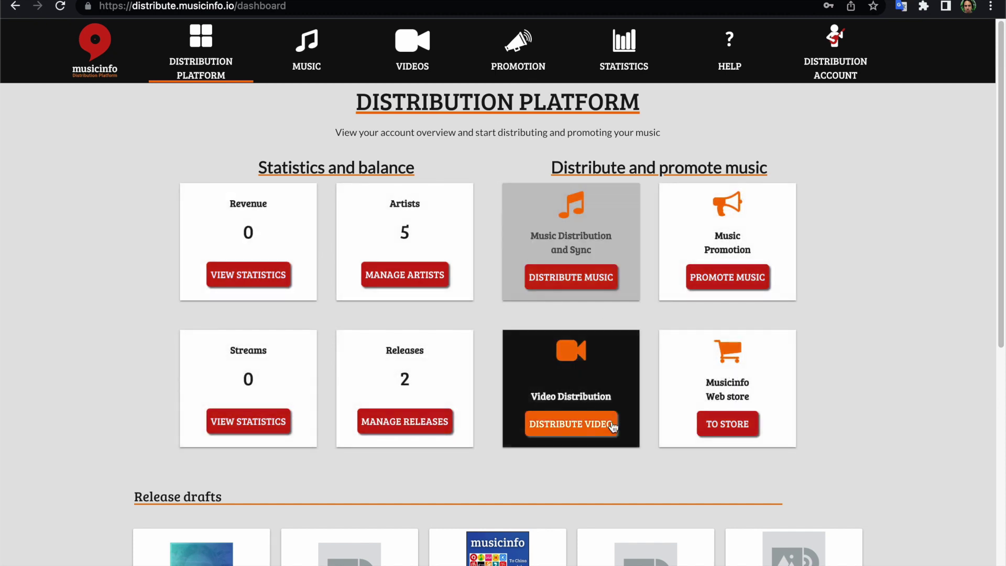
Scroll through the dashboard, then reveal the MUSIC menu's distribution options.
scroll(79, 223, "down", 2)
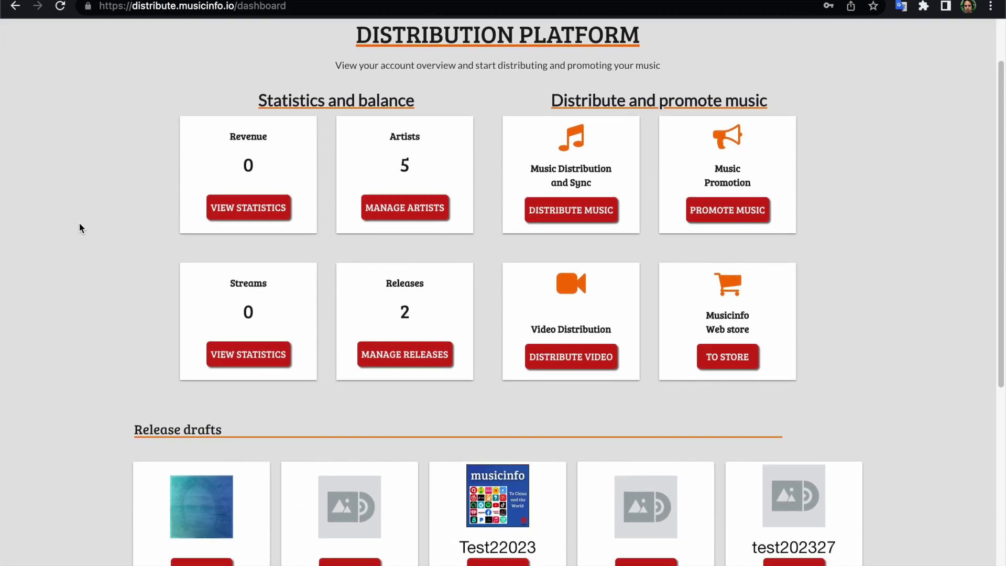
scroll(79, 222, "up", 3)
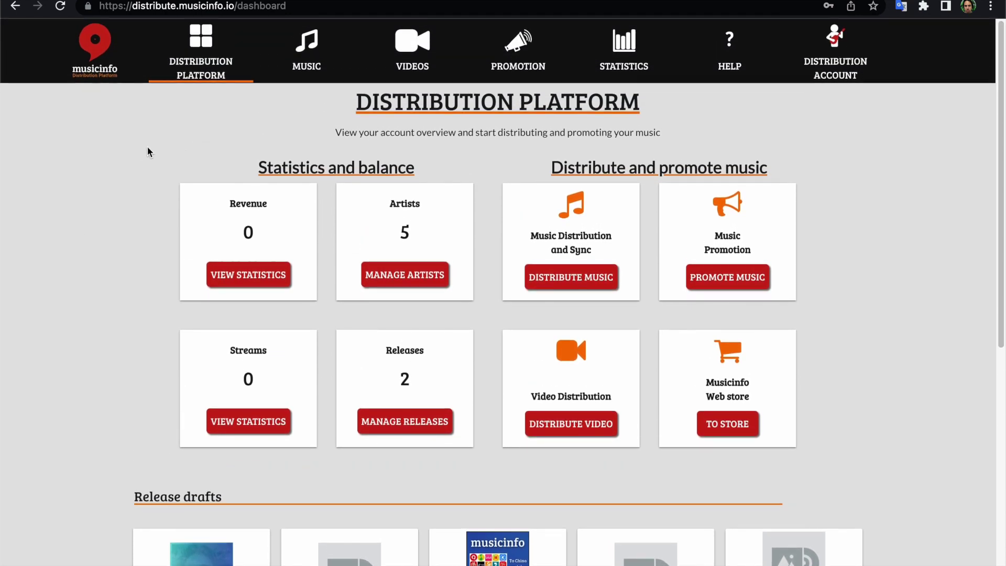
mouse_move(309, 42)
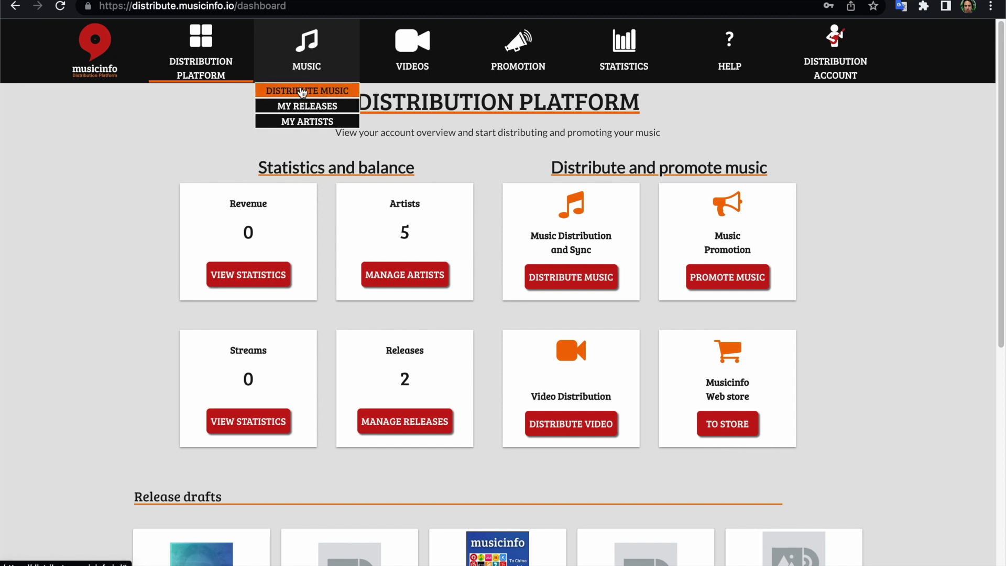
Open Distribute Music and browse the saved drafts list, including Test22023.
left_click(303, 92)
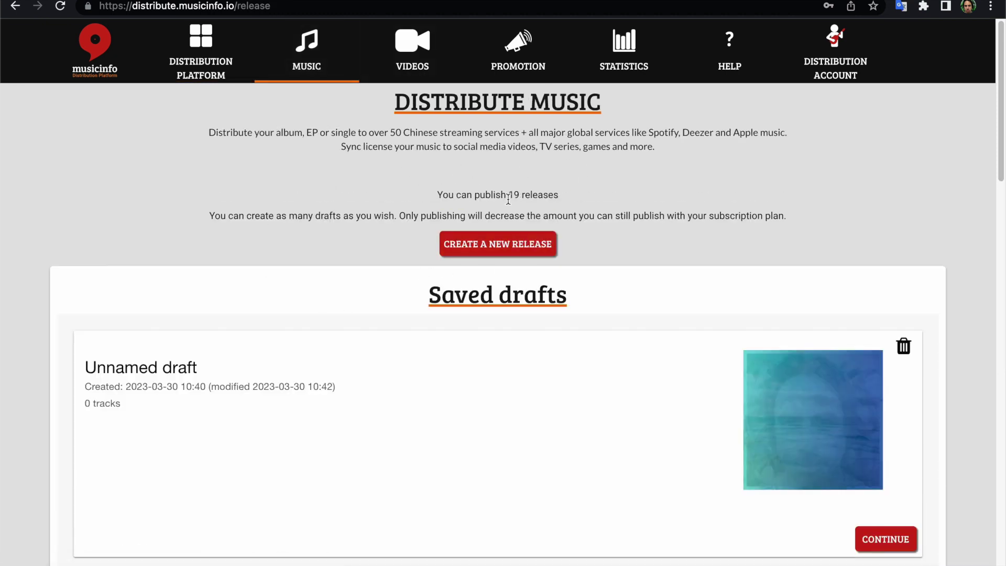
scroll(615, 247, "down", 3)
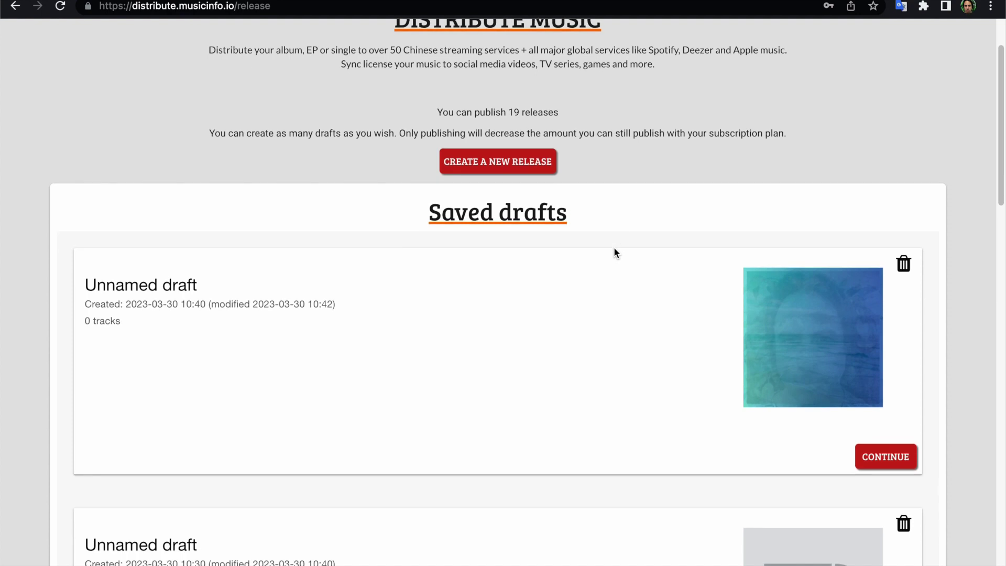
scroll(657, 295, "down", 10)
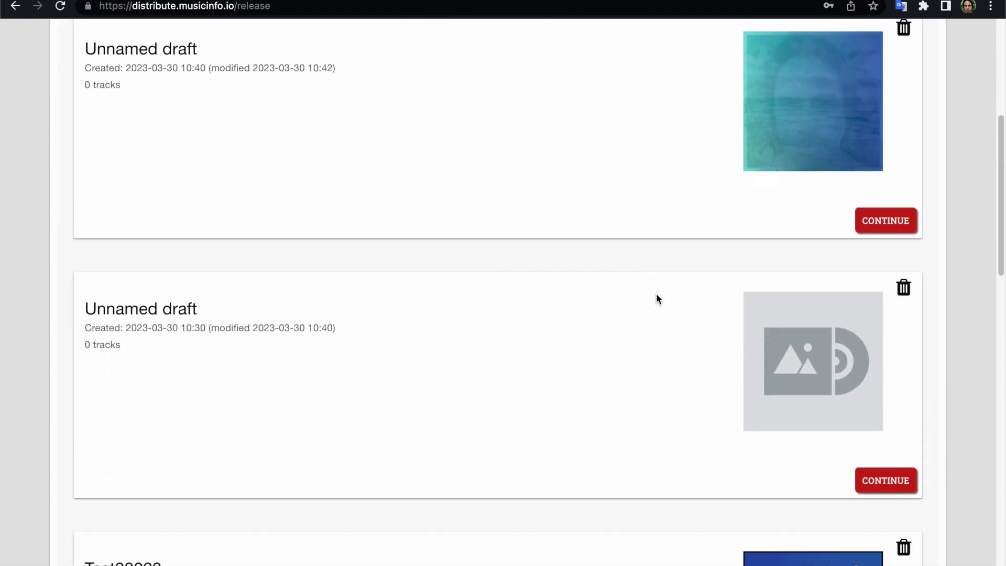
scroll(658, 299, "down", 2)
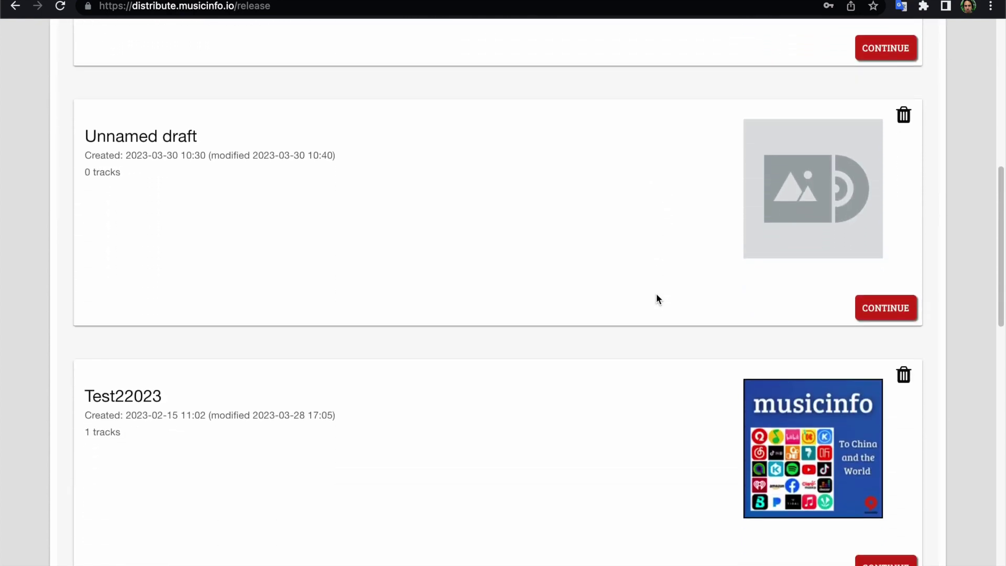
scroll(650, 309, "down", 9)
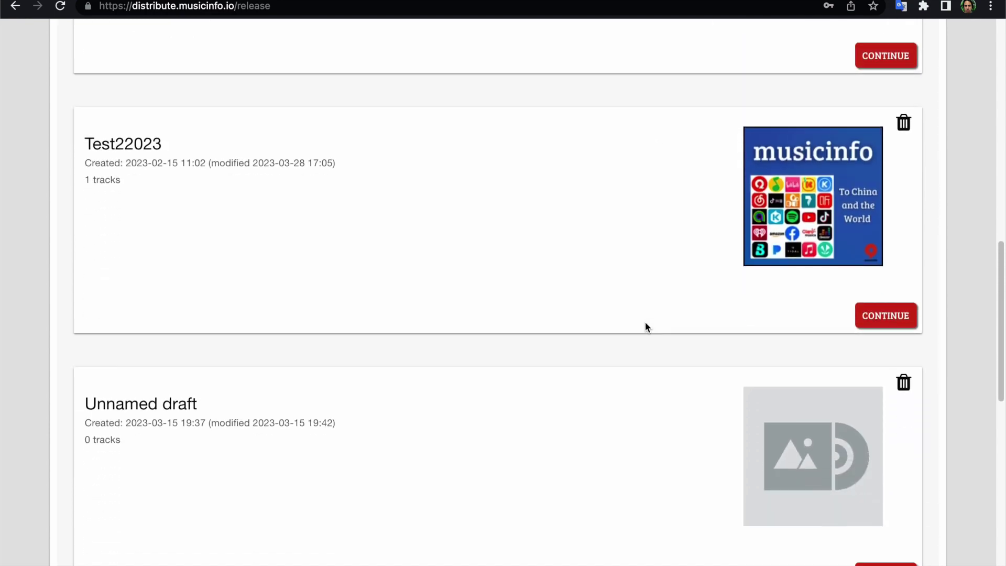
scroll(610, 330, "down", 8)
scroll(610, 330, "up", 20)
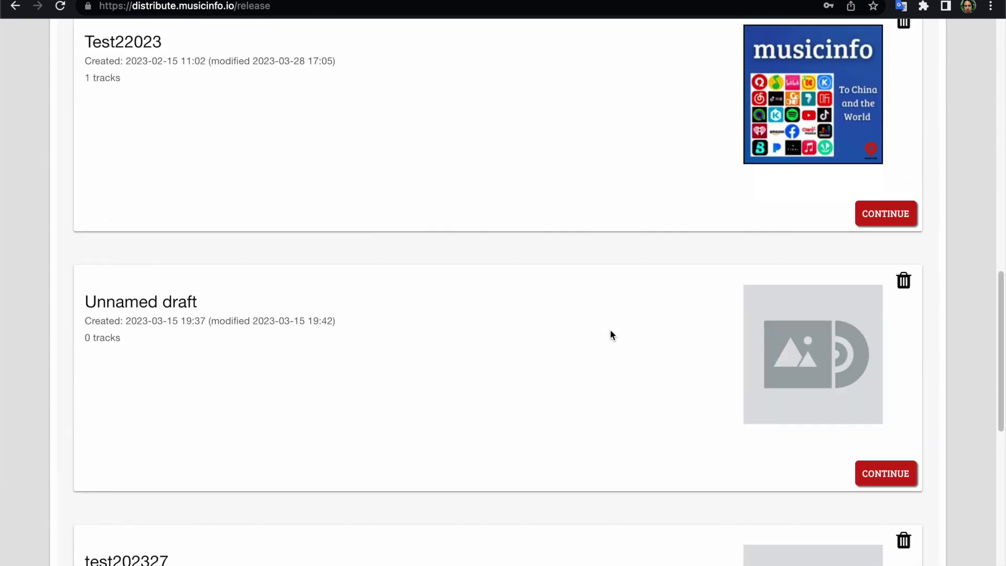
scroll(610, 335, "up", 3)
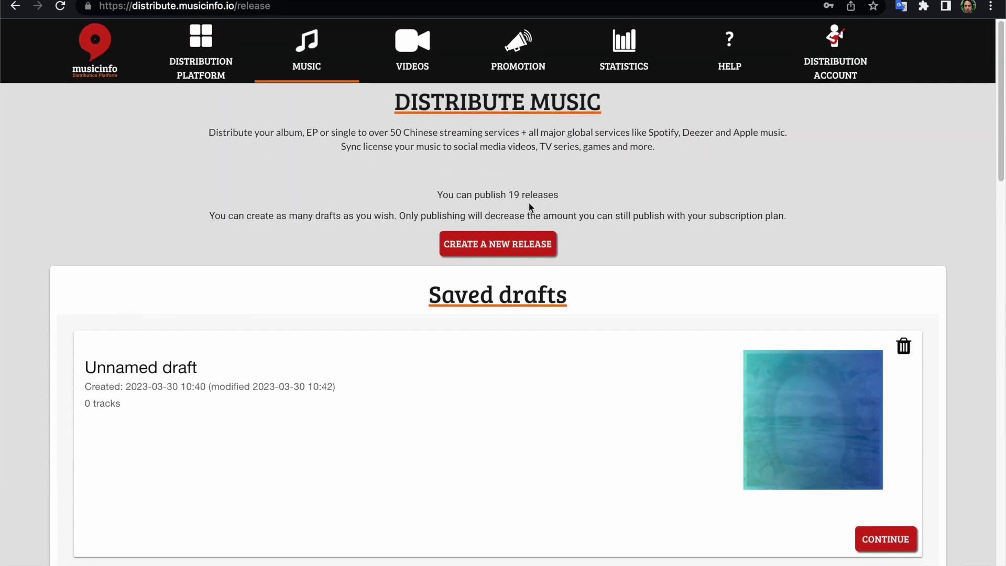
Create a new release and check the info tips for the cover image and Publisher.
left_click(502, 245)
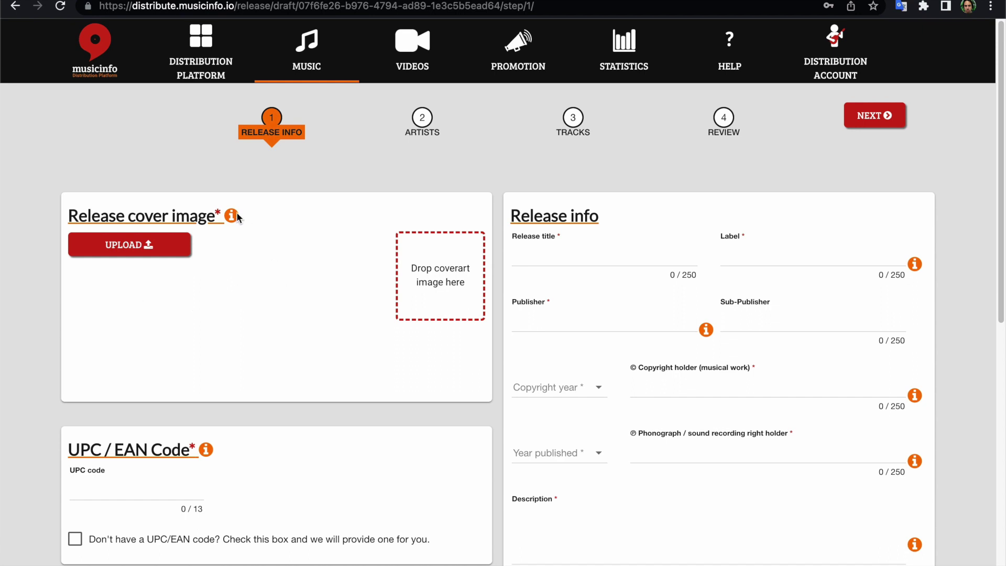
mouse_move(232, 217)
mouse_move(705, 335)
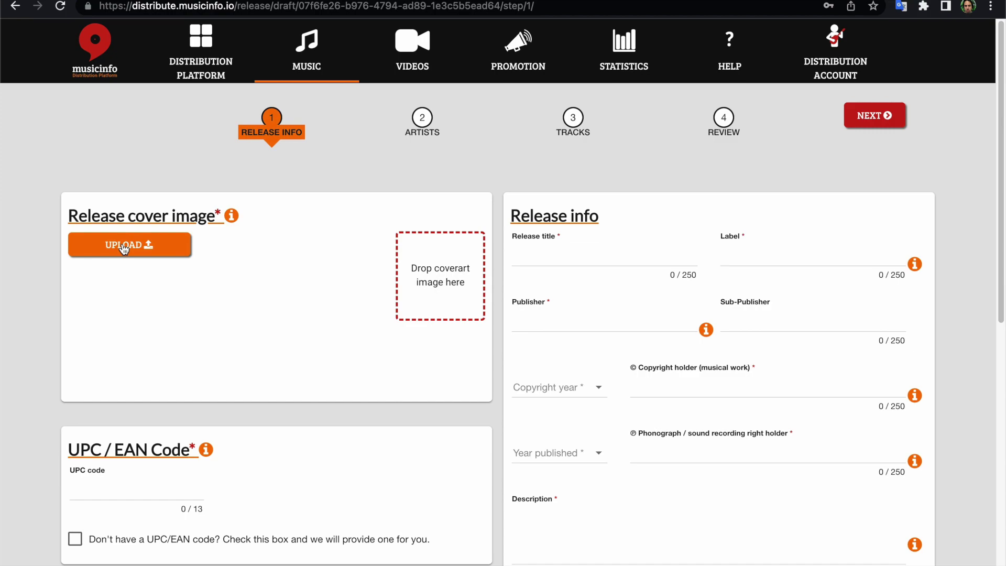
Upload 'Release Image 3000 x 3000.jpg' as cover art, credited Test2023 with copyright year 2023.
left_click(151, 251)
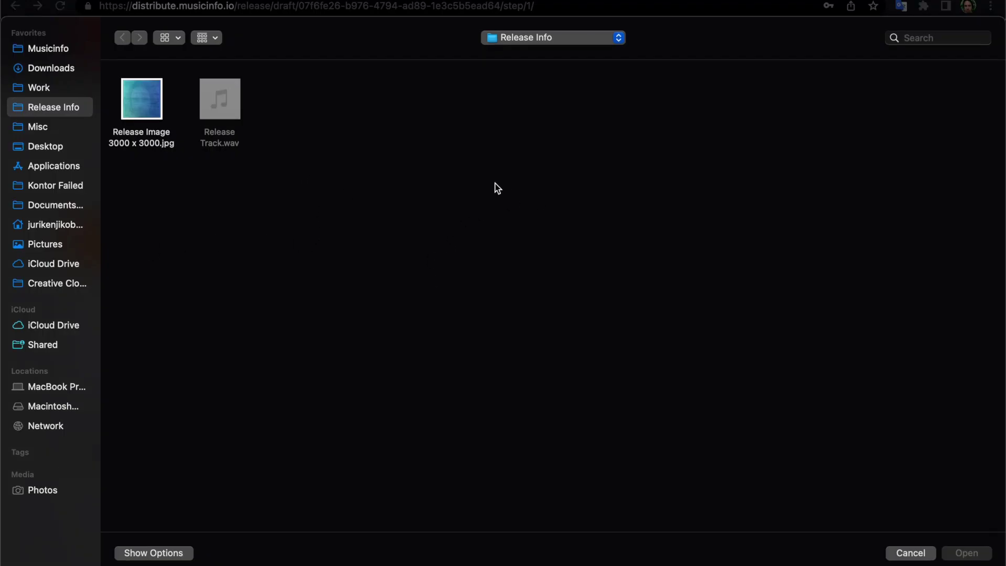
left_click(139, 105)
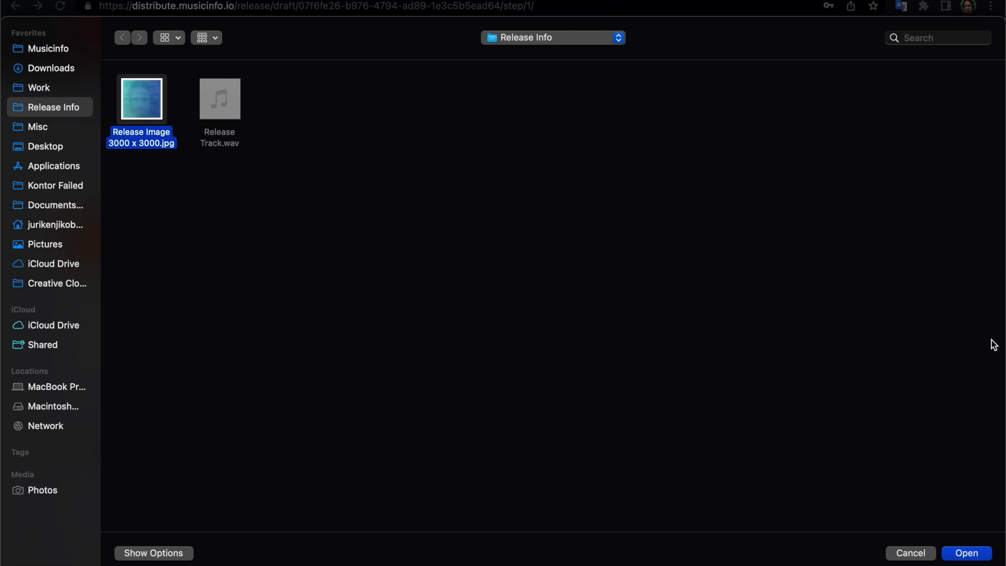
left_click(969, 554)
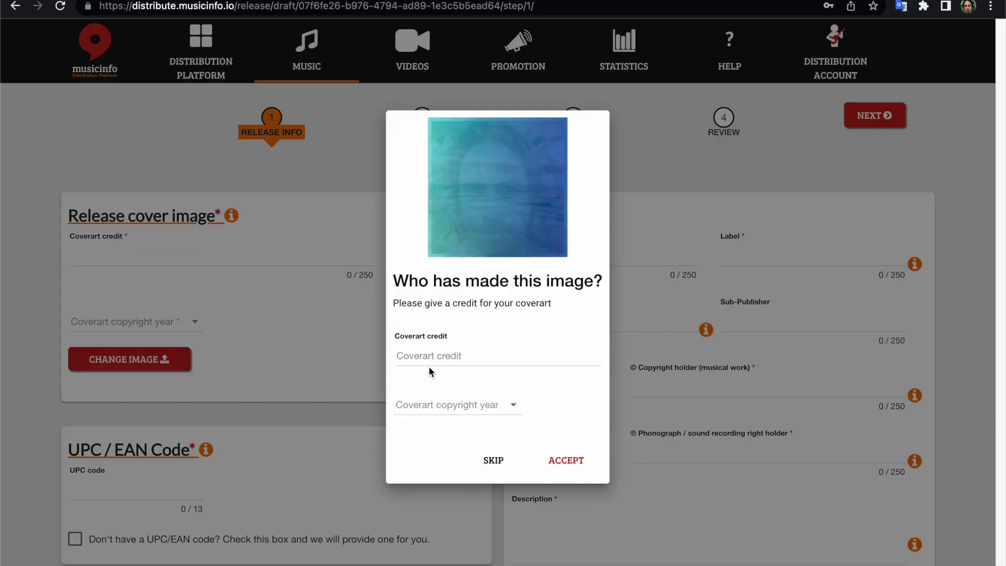
left_click(454, 355)
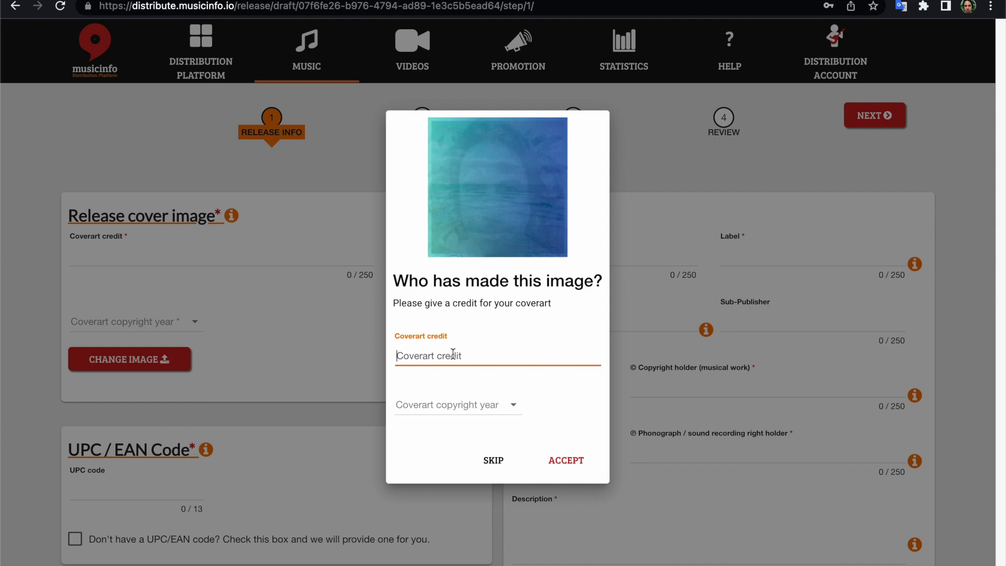
type("Test2023")
left_click_drag(443, 358, 388, 356)
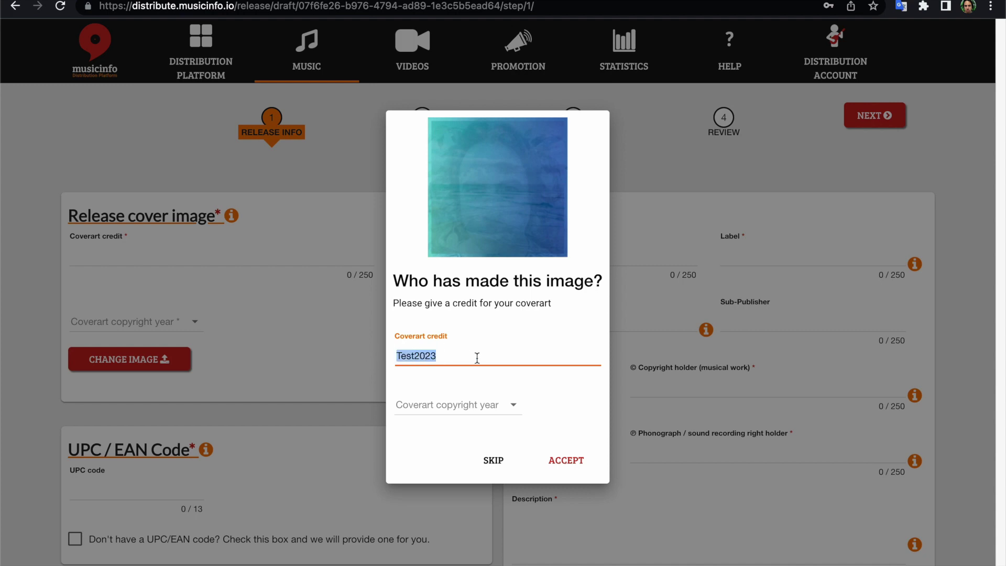
left_click(474, 408)
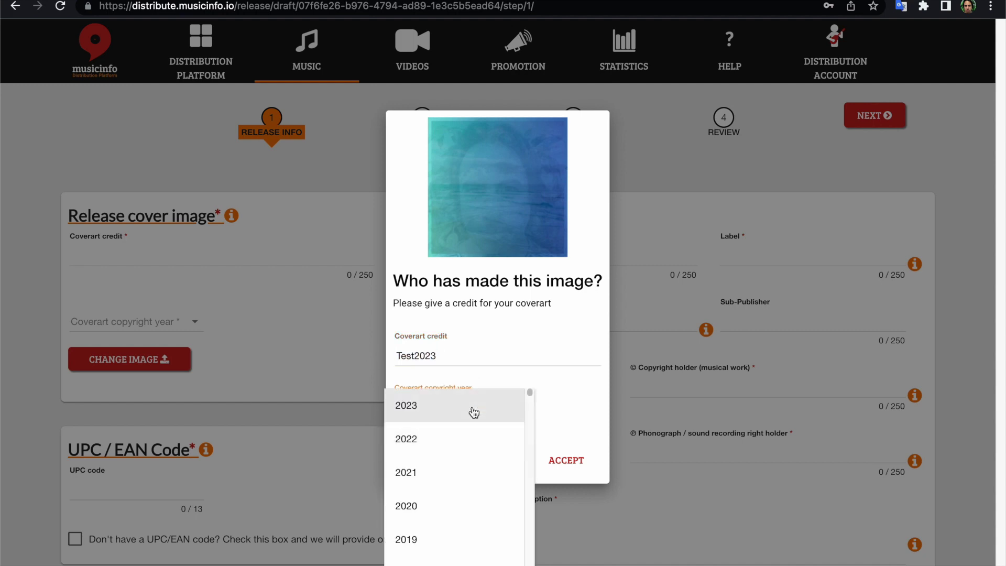
left_click(473, 412)
left_click(548, 457)
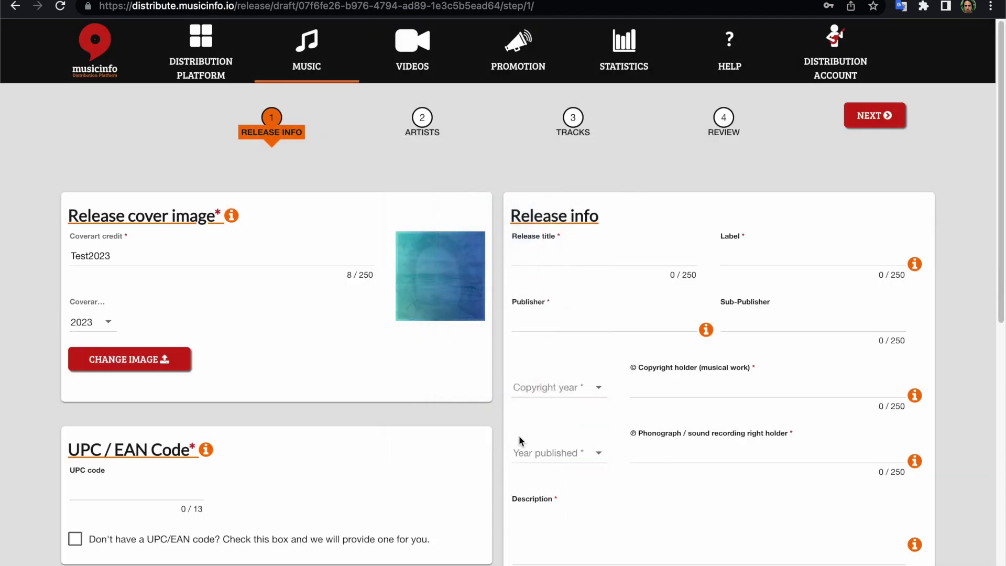
Tick 'Don't have a UPC/EAN code?' so the platform supplies the code.
scroll(439, 316, "down", 5)
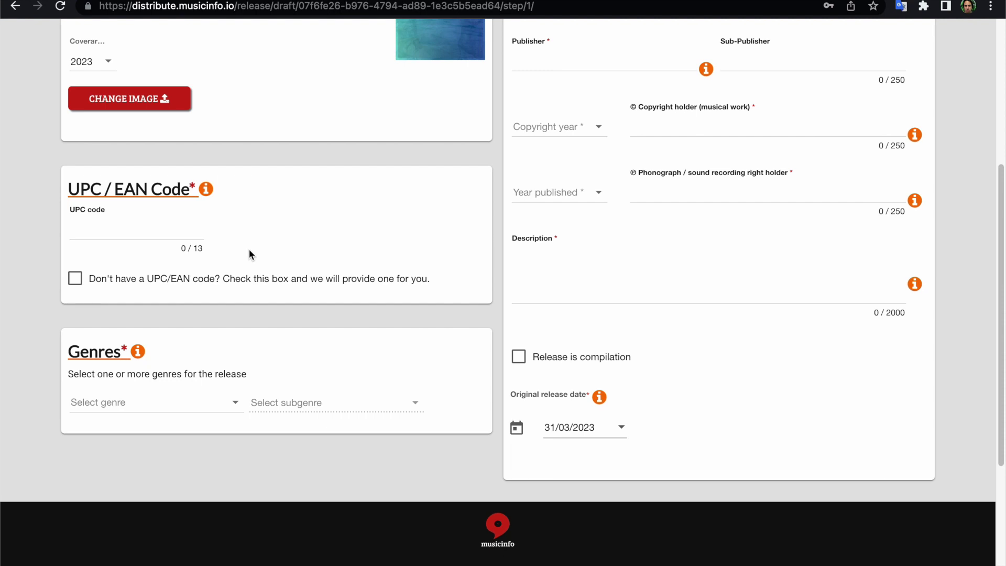
mouse_move(205, 192)
left_click(76, 281)
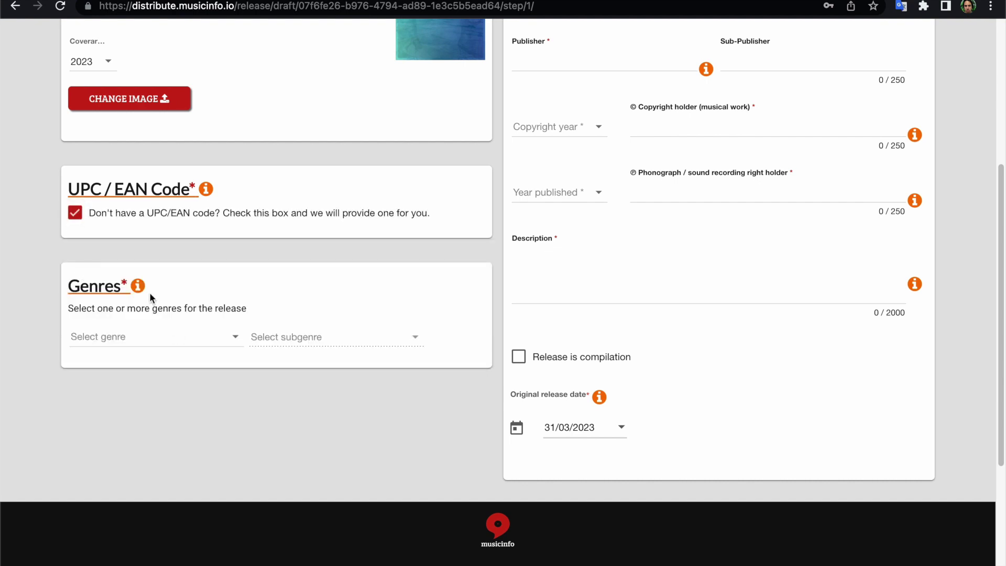
mouse_move(138, 288)
Set the genre rows to Alternative, Blues and Blues, removing an extra Classical row.
left_click(229, 346)
left_click(229, 346)
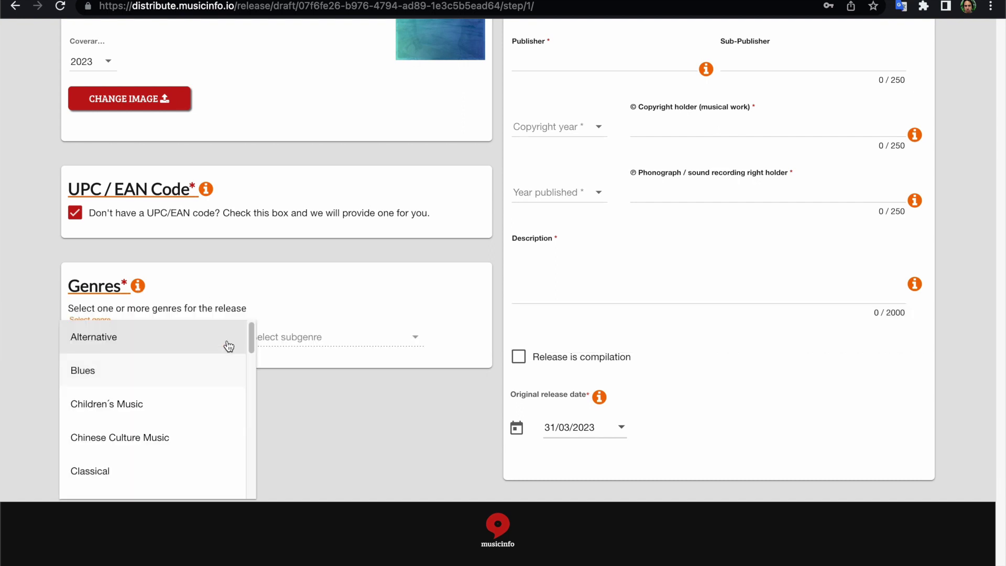
left_click(229, 345)
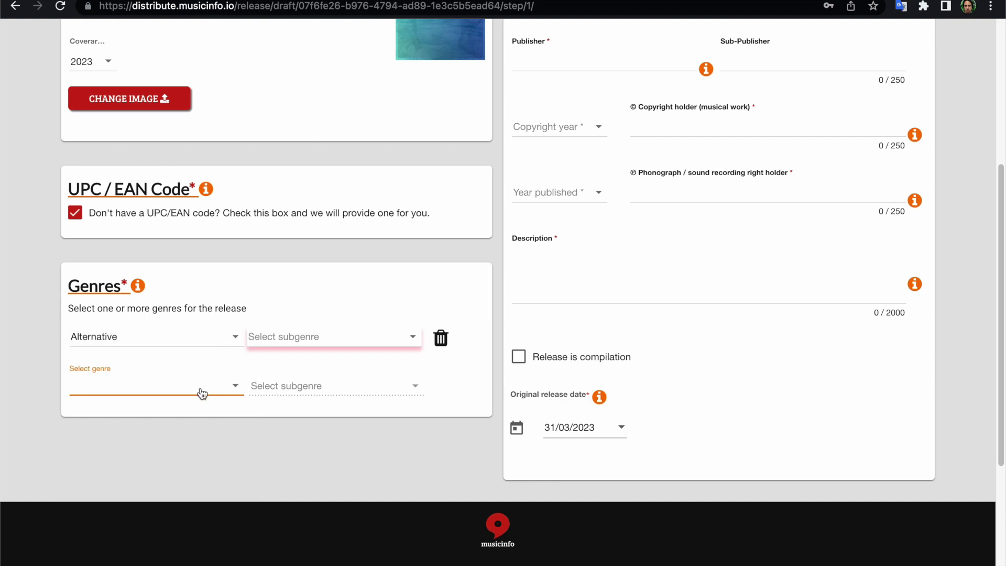
left_click(202, 393)
left_click(174, 421)
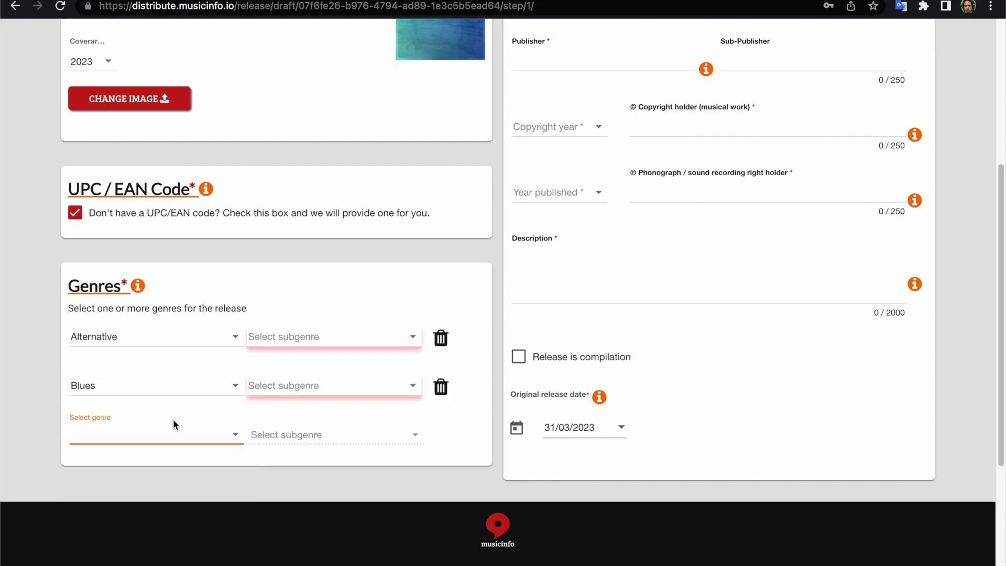
left_click(205, 445)
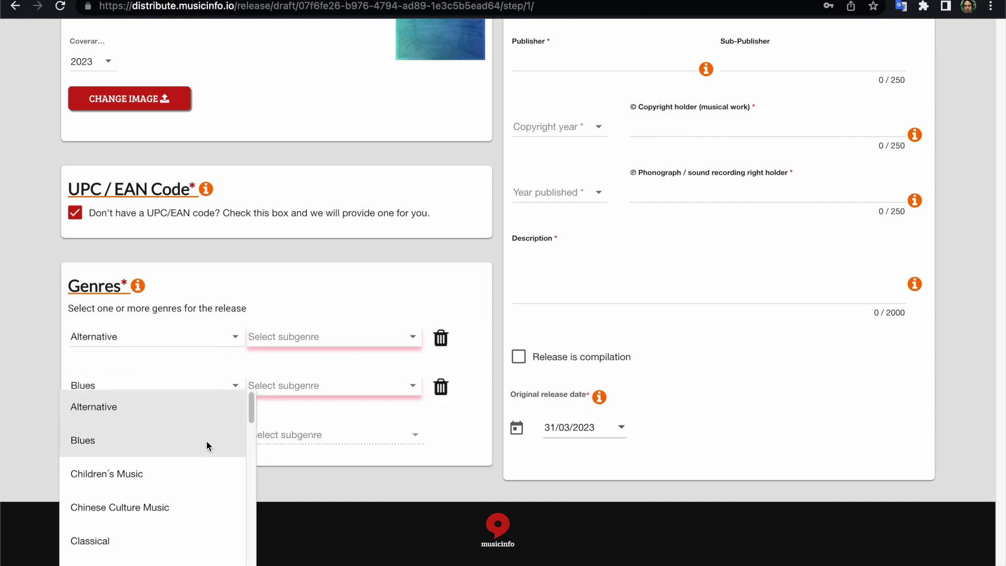
left_click(206, 445)
scroll(207, 441, "down", 3)
left_click(179, 330)
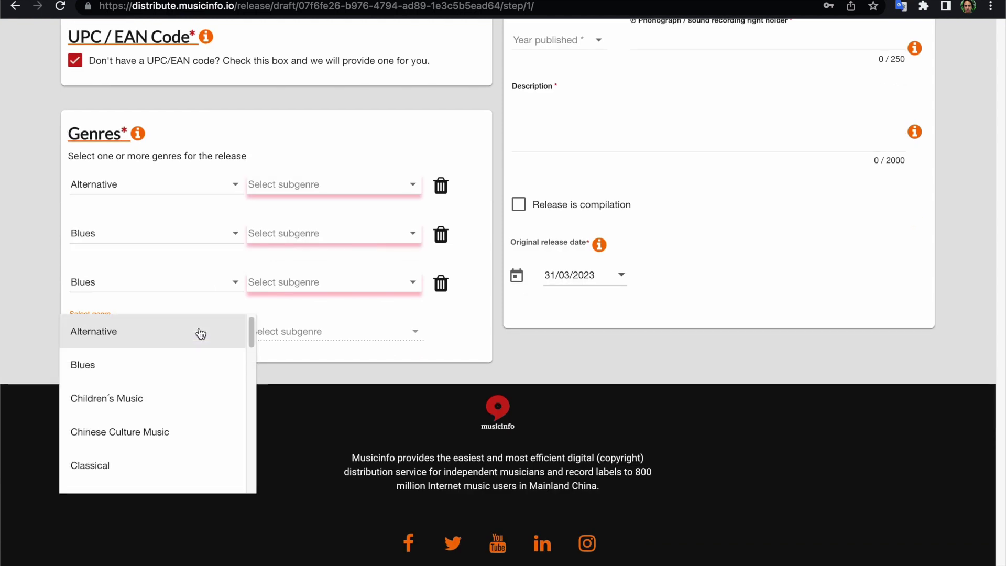
left_click(143, 465)
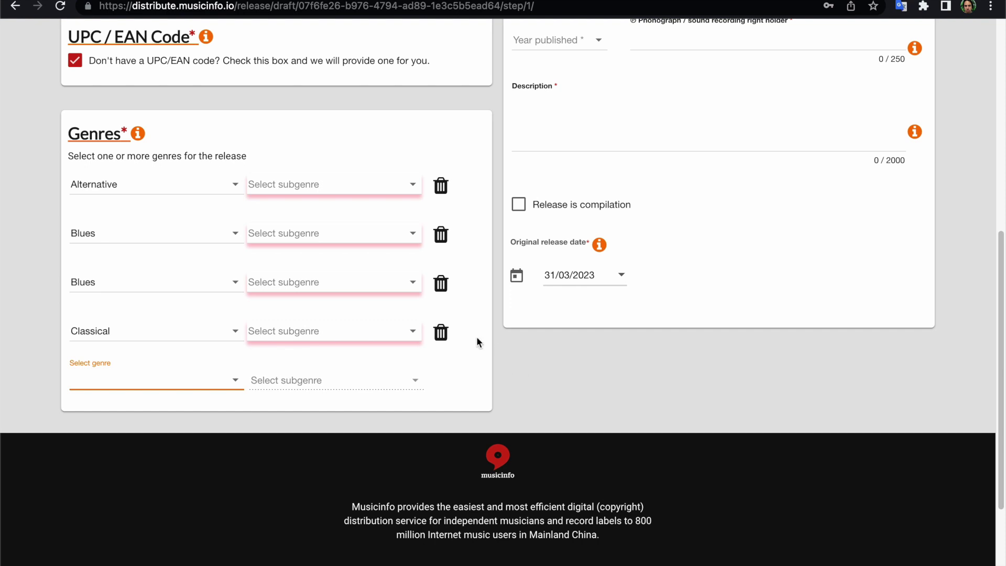
left_click(440, 333)
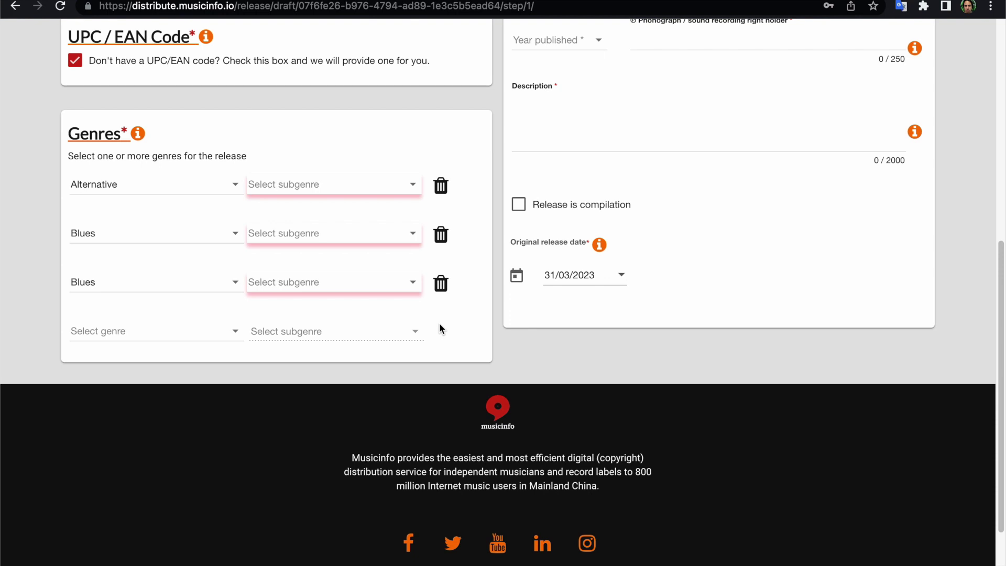
Assign subgenres Alternative Dance, African Blues and Acoustic Blues to the three genre rows.
left_click(394, 188)
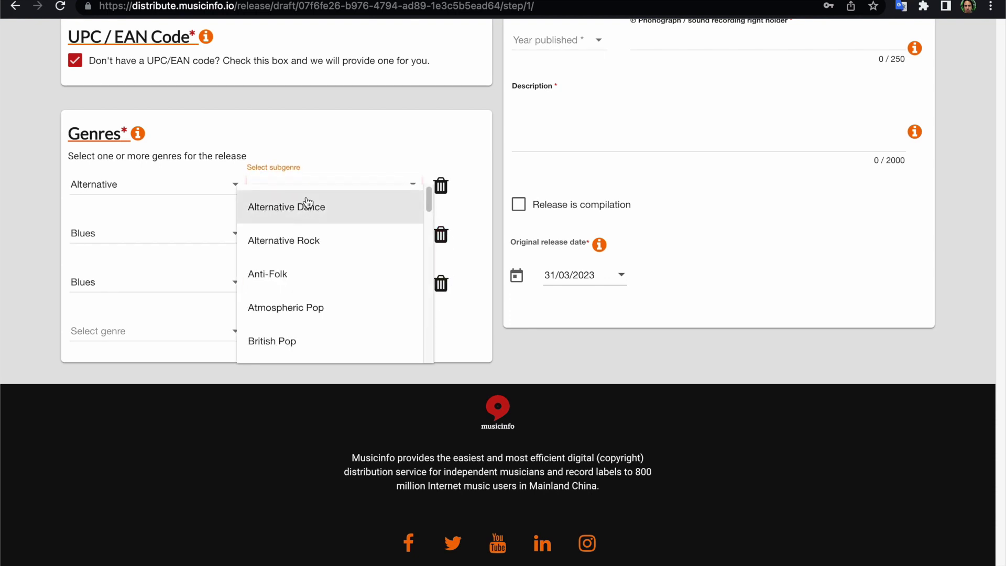
left_click(306, 208)
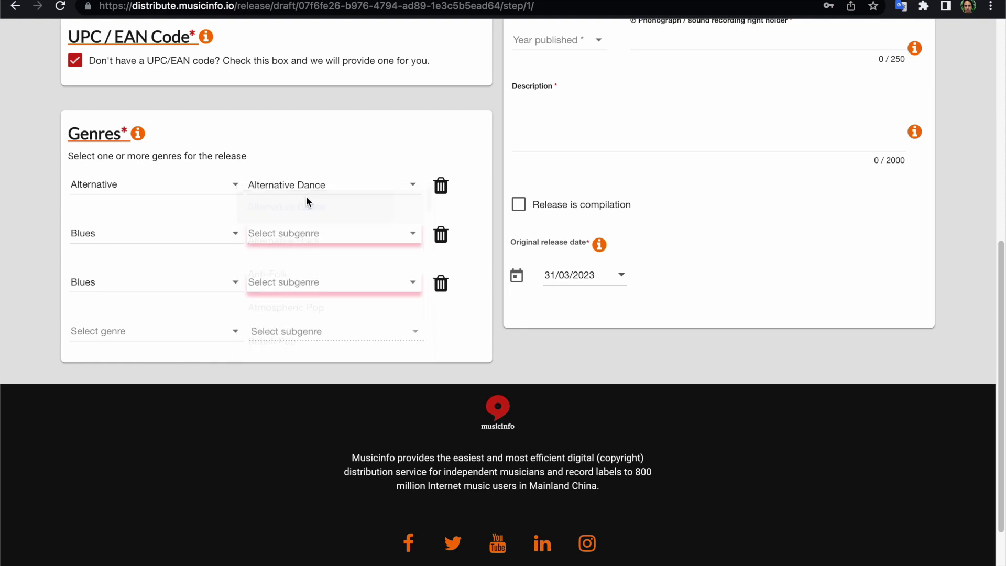
left_click(365, 235)
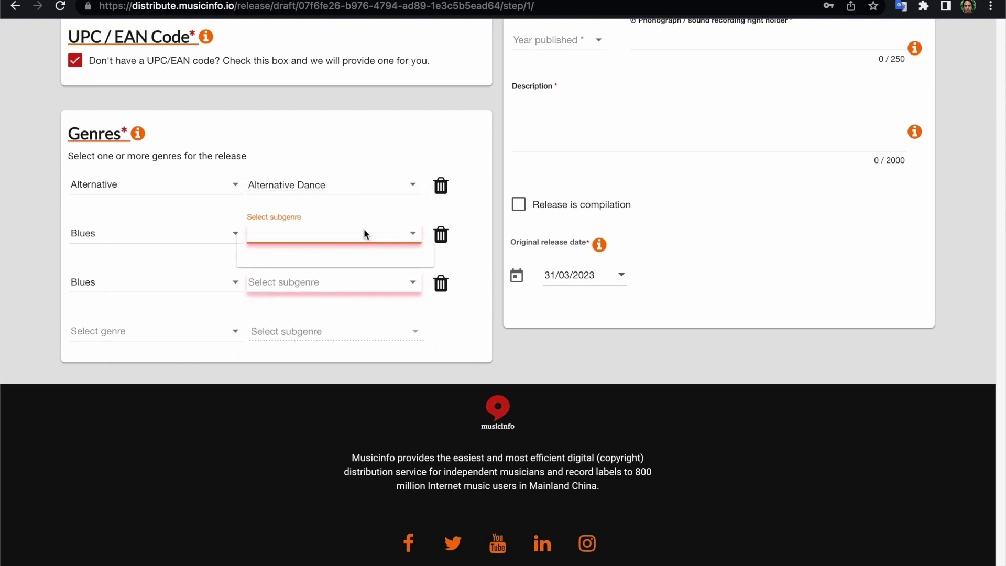
left_click(306, 292)
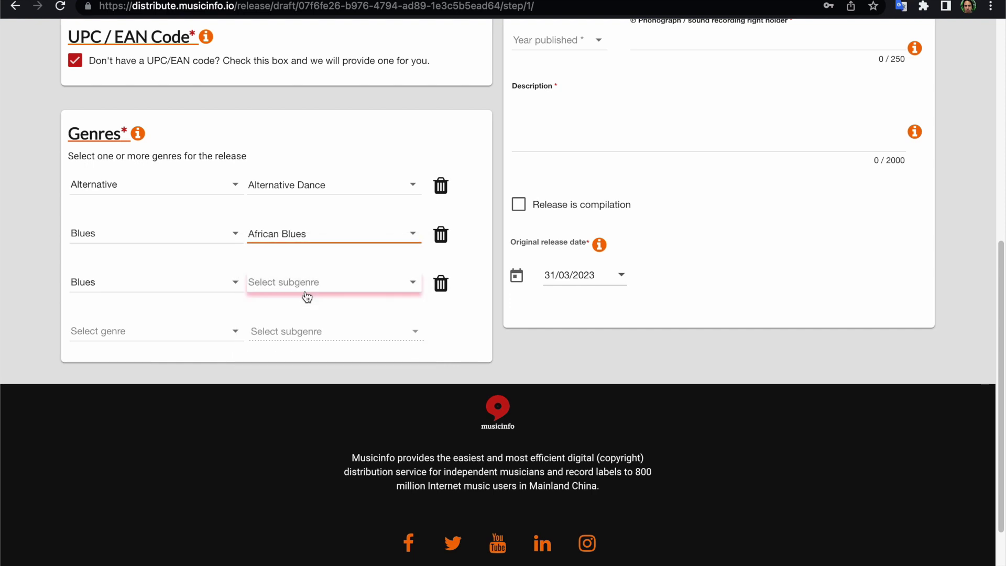
left_click(407, 287)
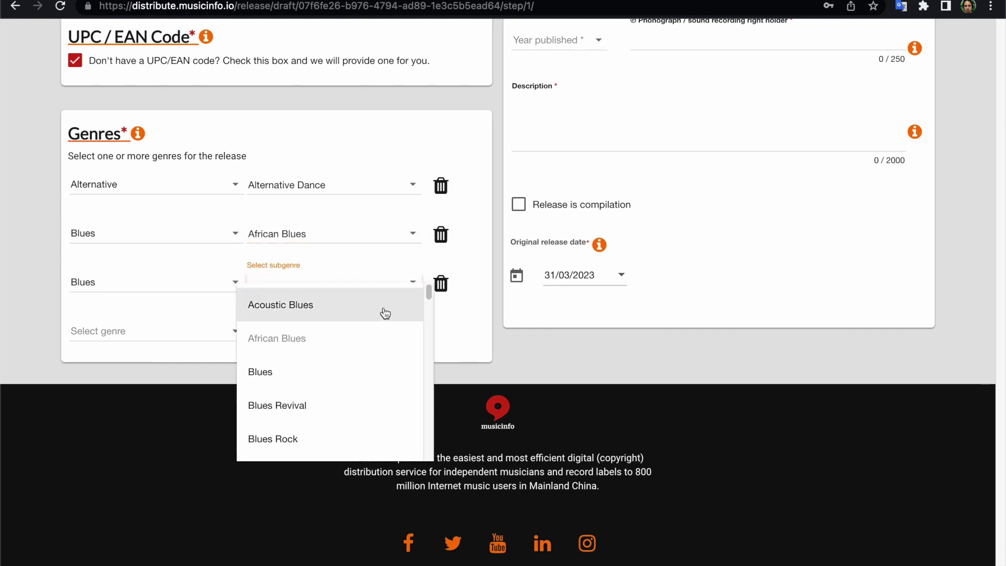
left_click(383, 311)
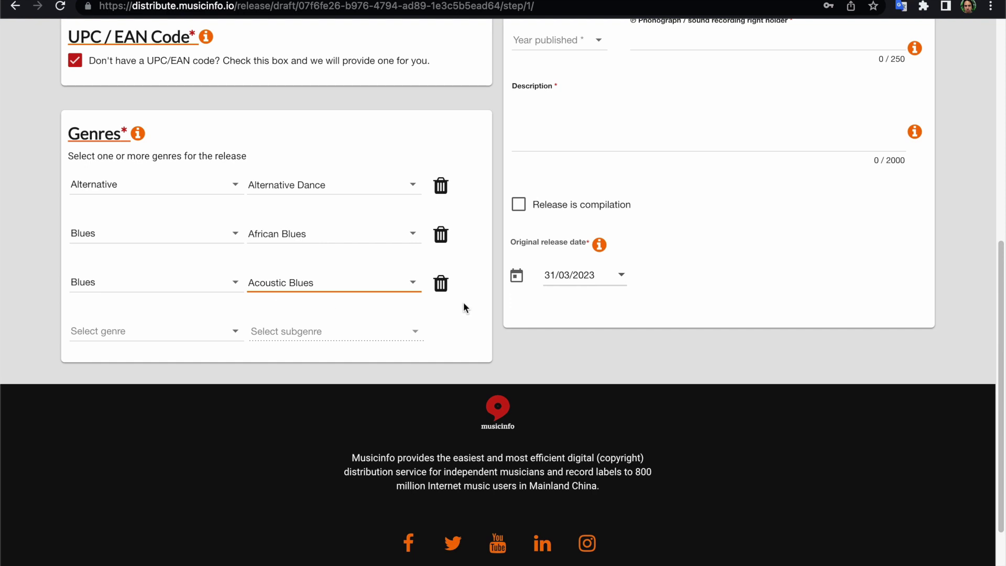
Enter release title Test2023 and label indie.
scroll(472, 305, "up", 5)
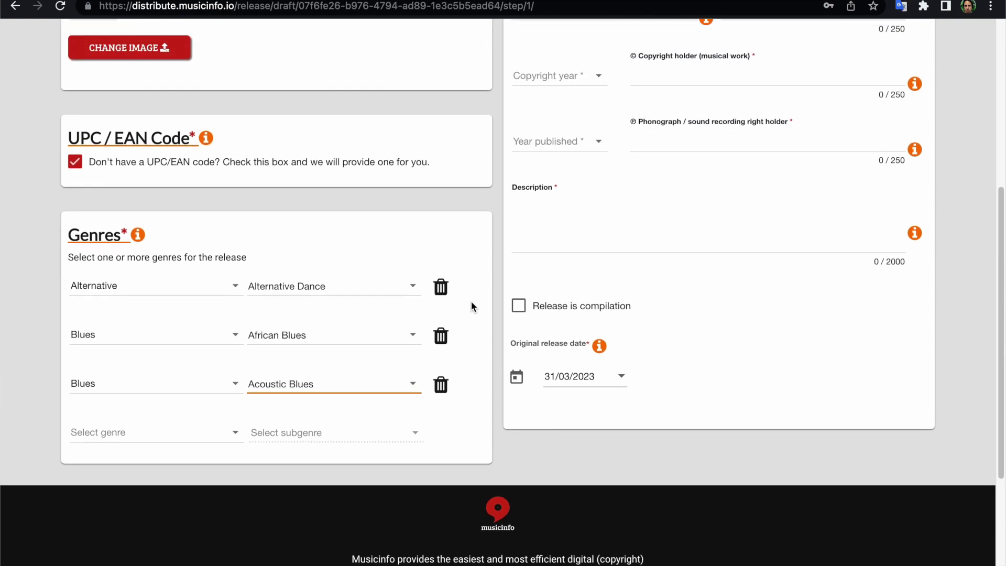
scroll(472, 306, "up", 1)
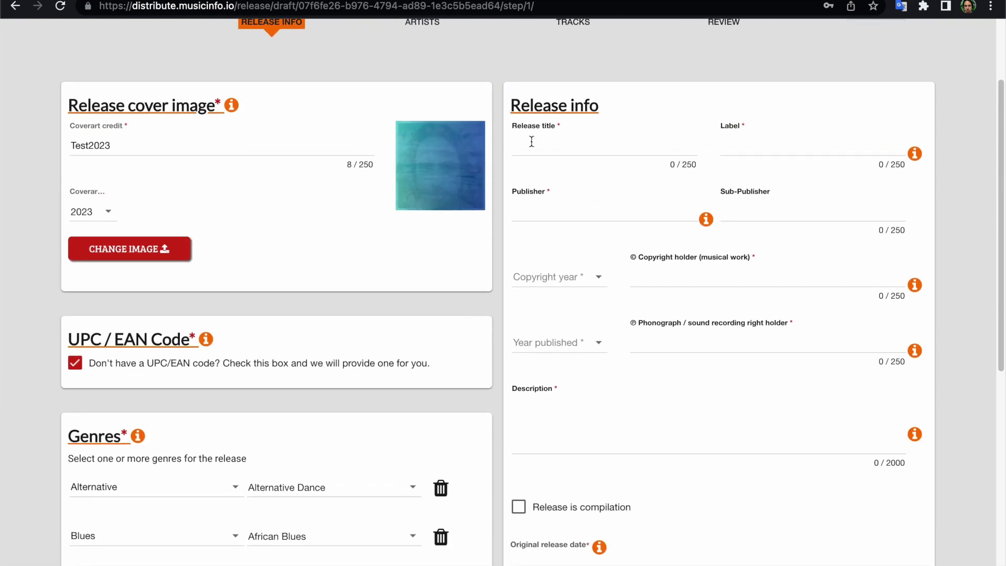
left_click(606, 147)
type("Test2023")
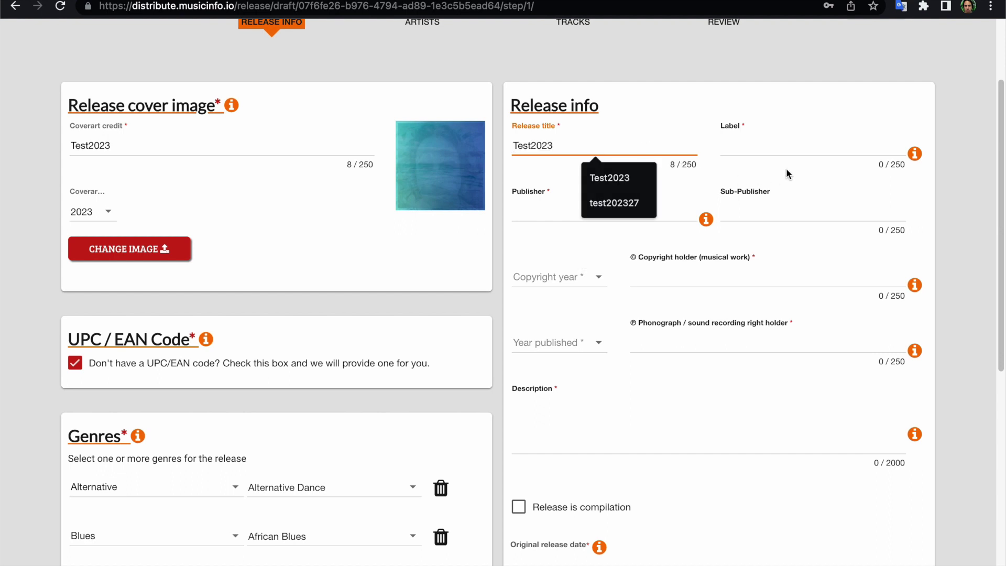
left_click(815, 143)
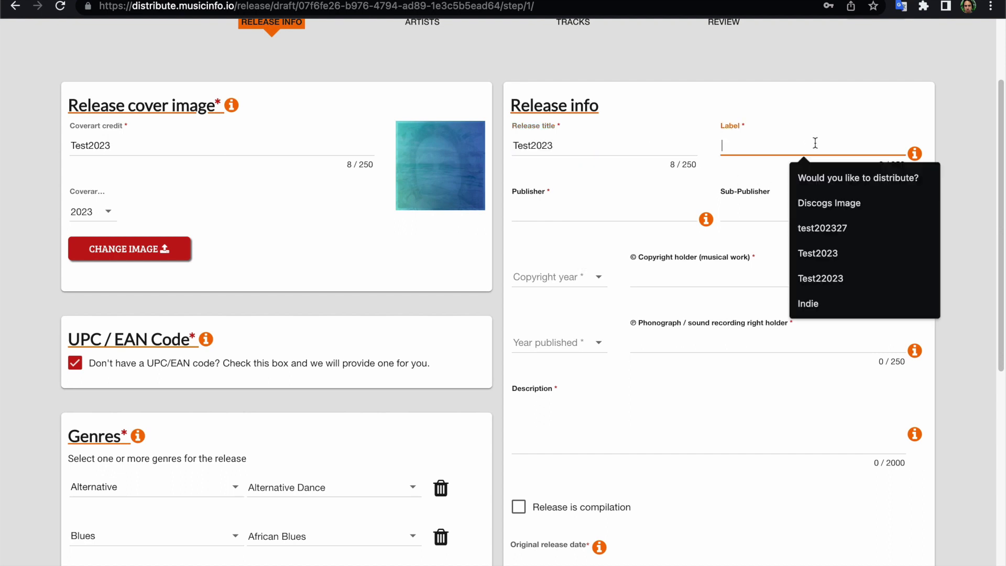
mouse_move(920, 156)
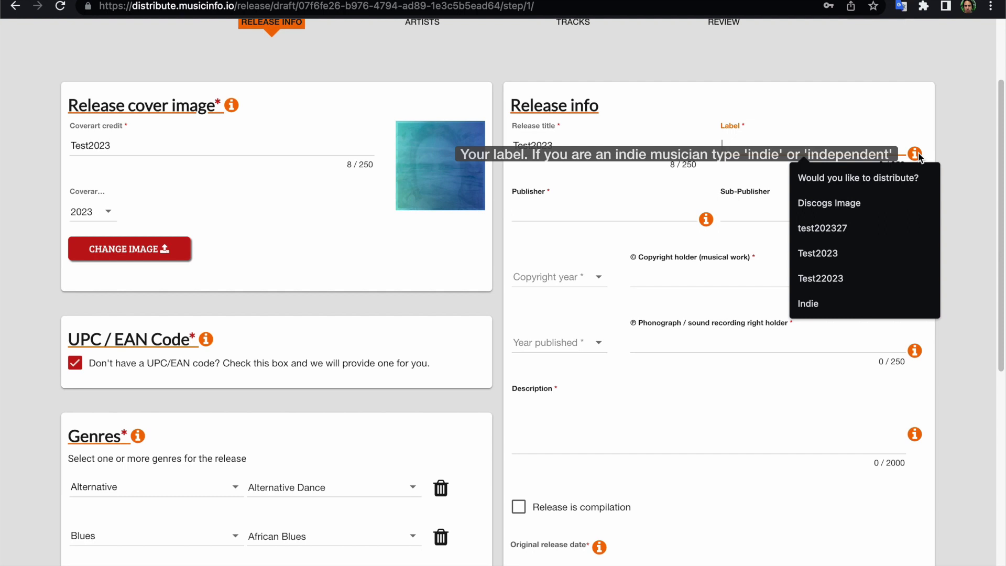
type("indei")
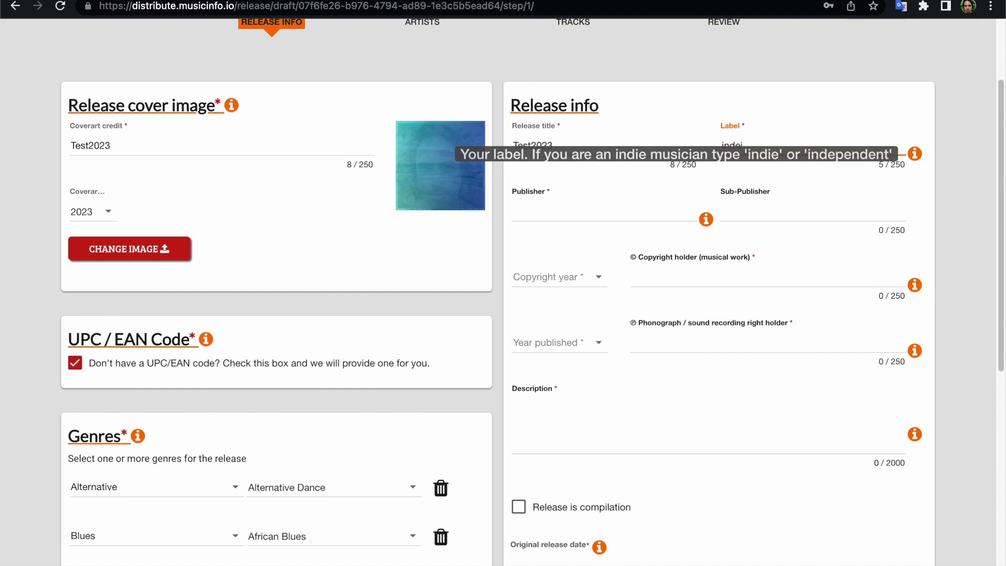
key("BackSpace")
key("BackSpace")
type("ie")
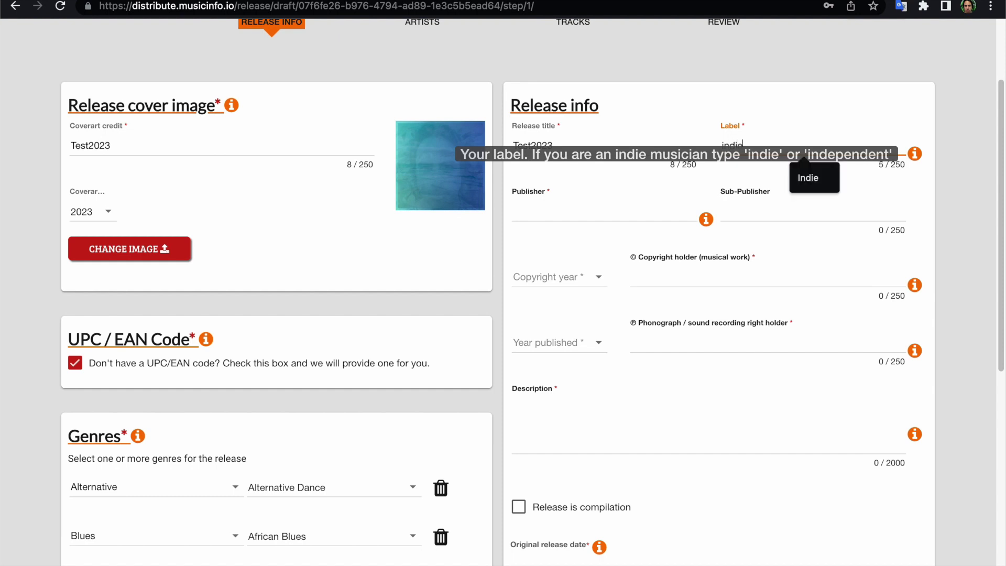
left_click(829, 197)
Set publisher Test2023, copyright year 2023 and copyright holder Test2023.
mouse_move(702, 219)
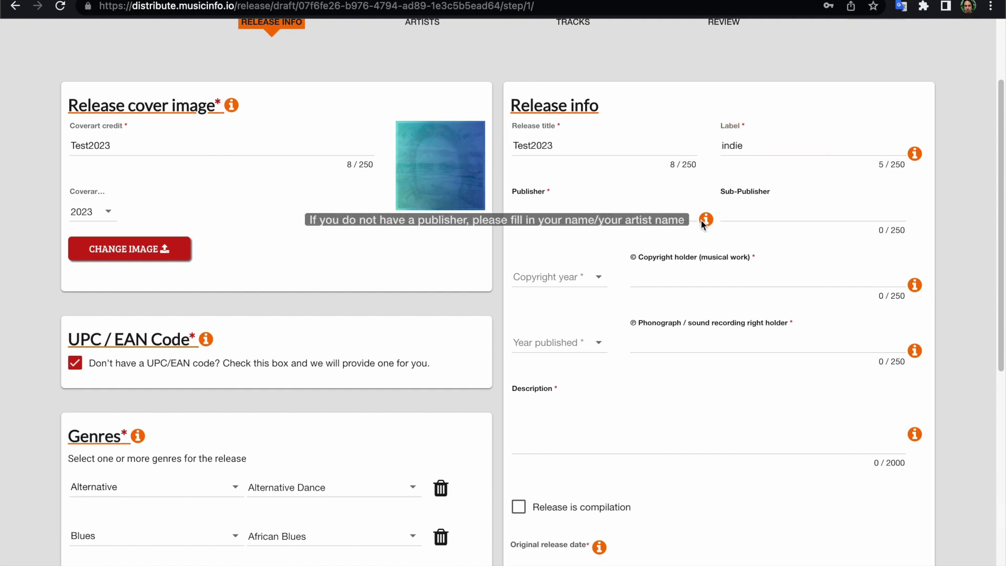
left_click(594, 211)
type("Test2023")
left_click(748, 210)
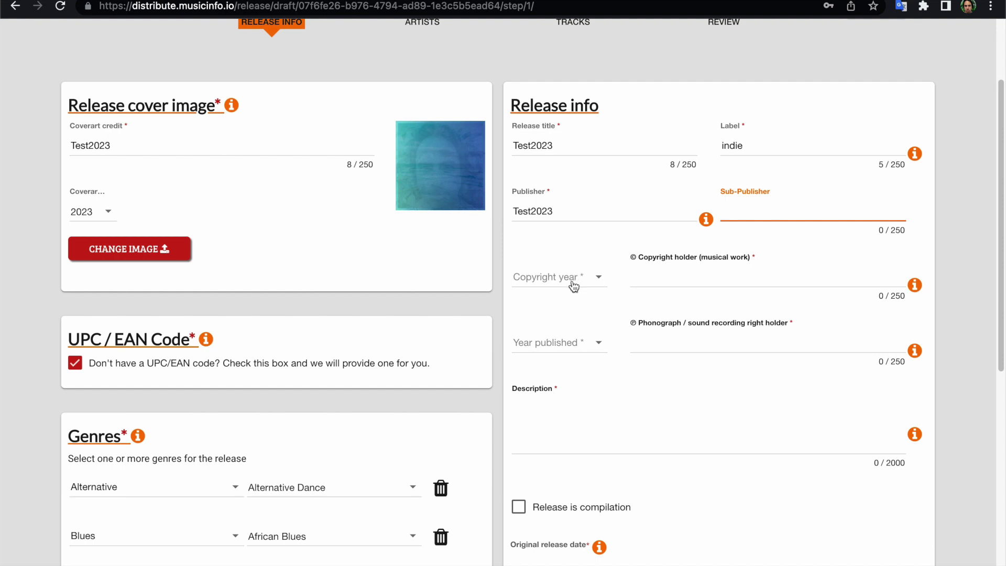
left_click(574, 283)
left_click(513, 278)
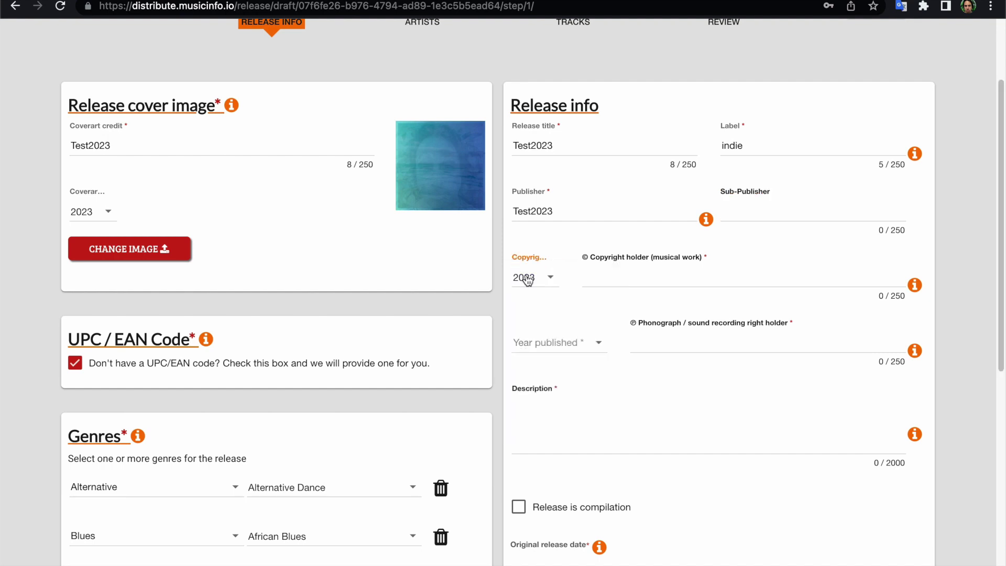
left_click(679, 282)
key("Down")
key("Return")
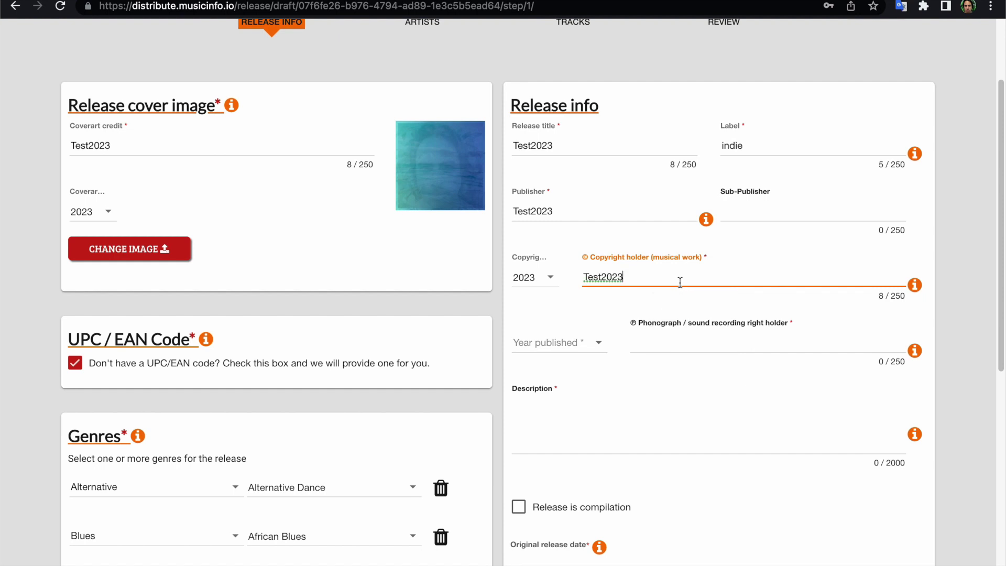
Set year published to 2023 and phonograph right holder to Test2023.
left_click(572, 343)
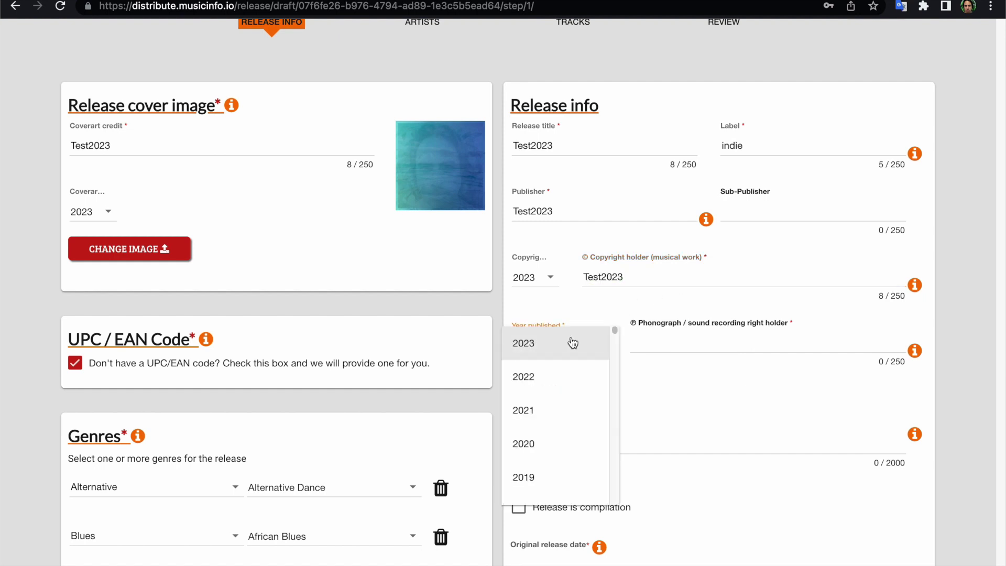
left_click(571, 342)
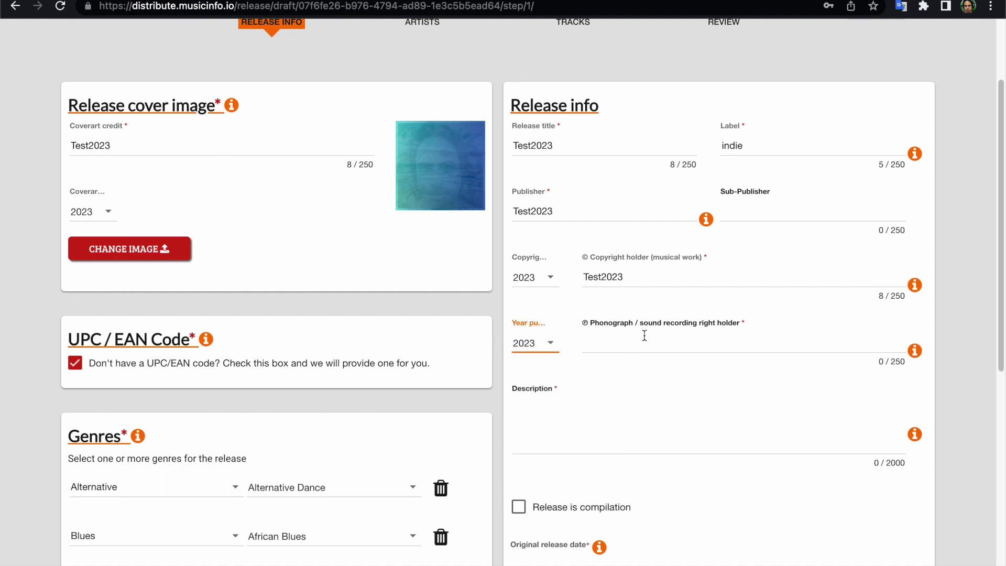
left_click(643, 336)
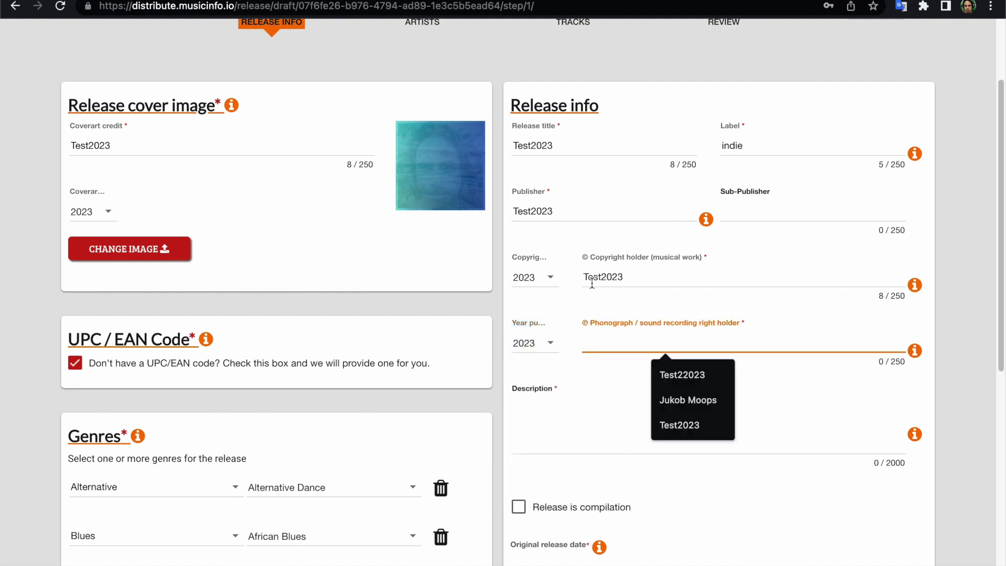
key("Down")
key("Down")
key("Down")
key("Return")
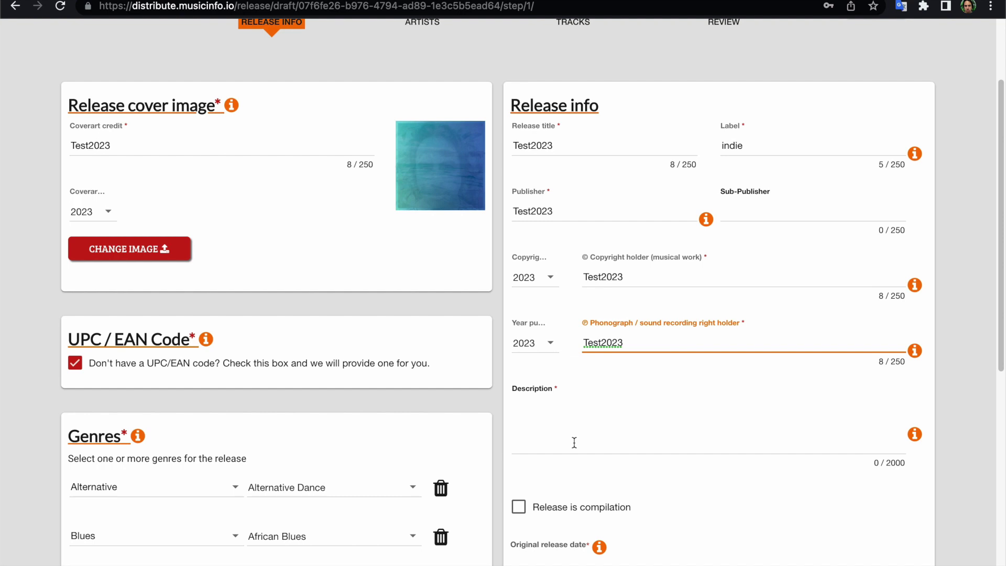
left_click(572, 446)
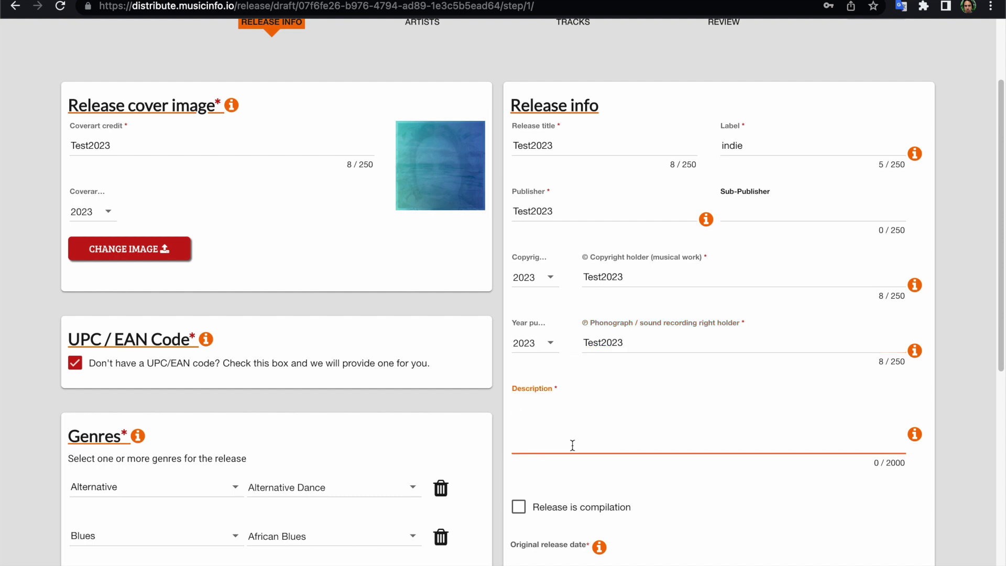
Toggle the compilation checkbox on and off, leaving the release unmarked.
scroll(572, 445, "down", 3)
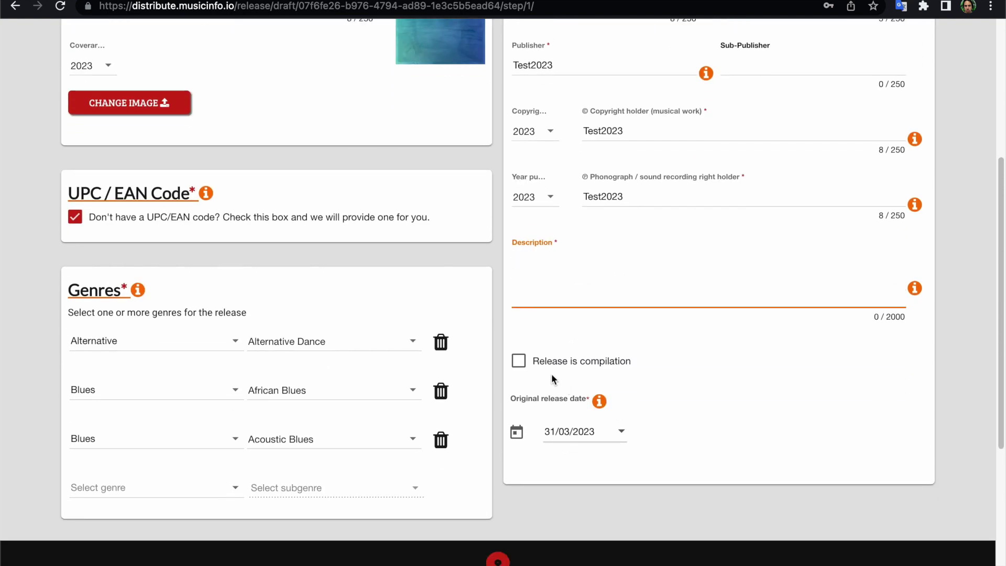
left_click(518, 362)
left_click(518, 361)
mouse_move(600, 407)
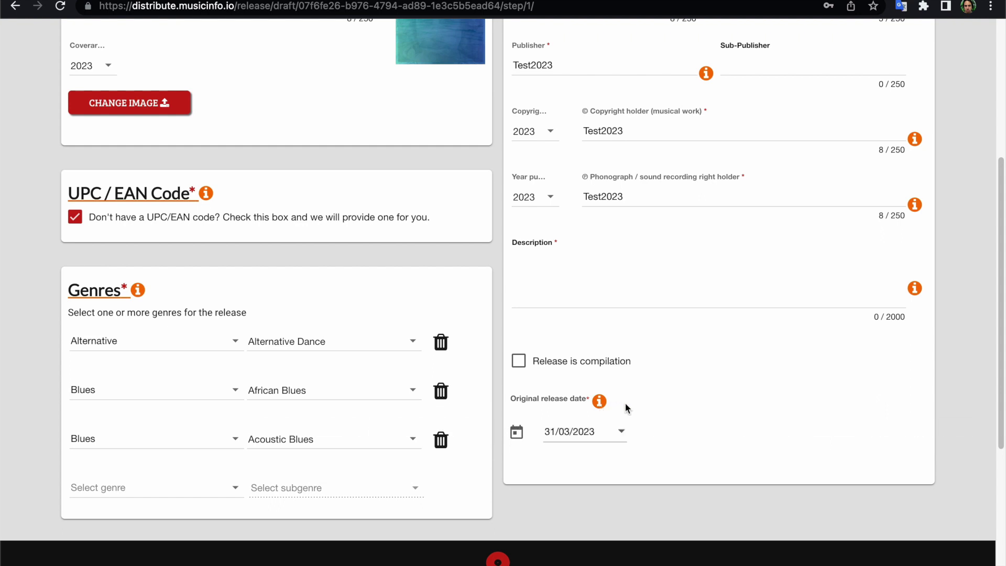
Pick 3 February 2009 as the original release date.
left_click(623, 437)
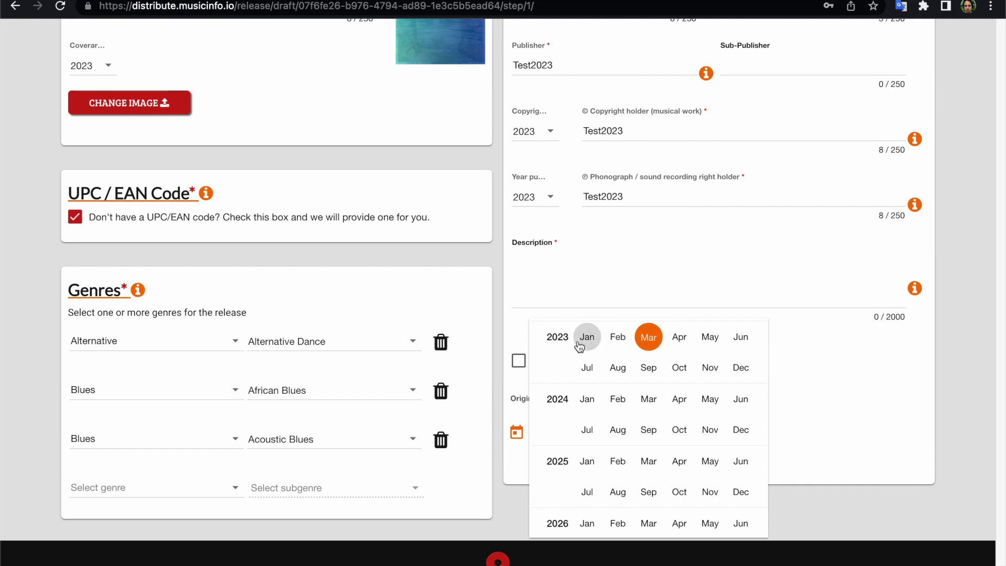
scroll(581, 341, "down", 2)
scroll(579, 344, "up", 15)
scroll(579, 346, "up", 1)
scroll(579, 348, "down", 1)
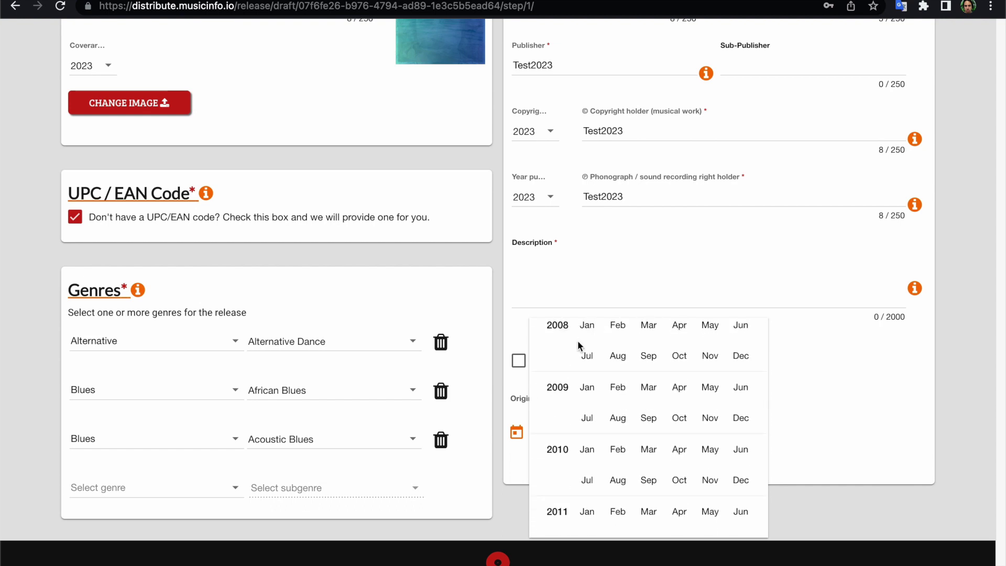
left_click(618, 387)
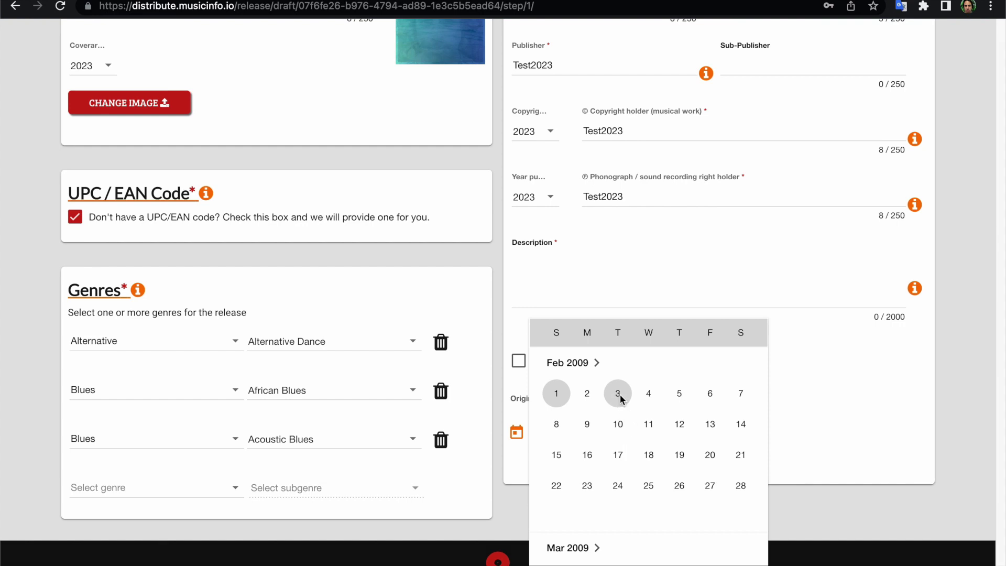
left_click(619, 396)
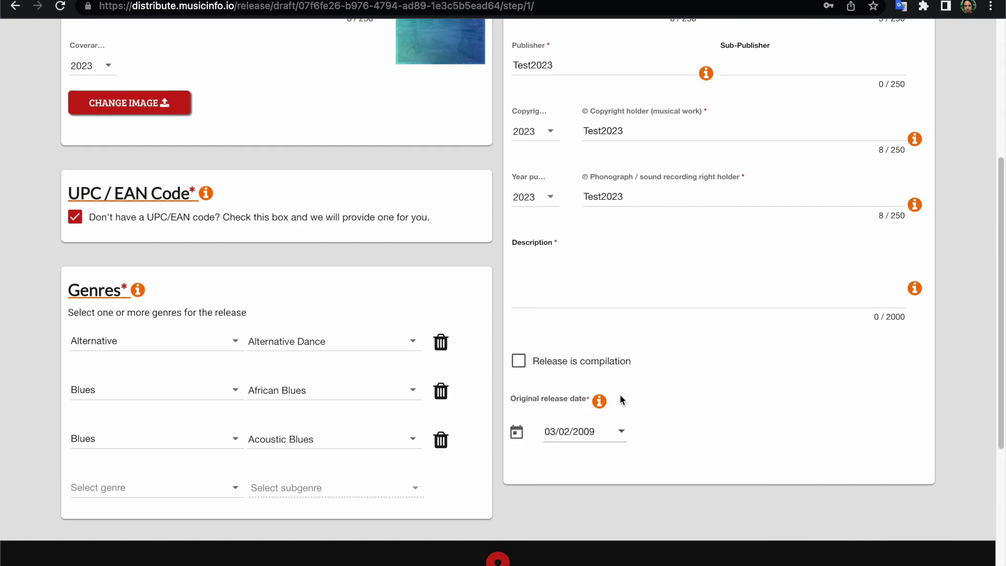
Reopen the date picker, browse to March 2023, and close it keeping 03/02/2009.
left_click(620, 434)
scroll(618, 431, "down", 20)
scroll(621, 398, "down", 2)
scroll(619, 414, "up", 1)
left_click(650, 362)
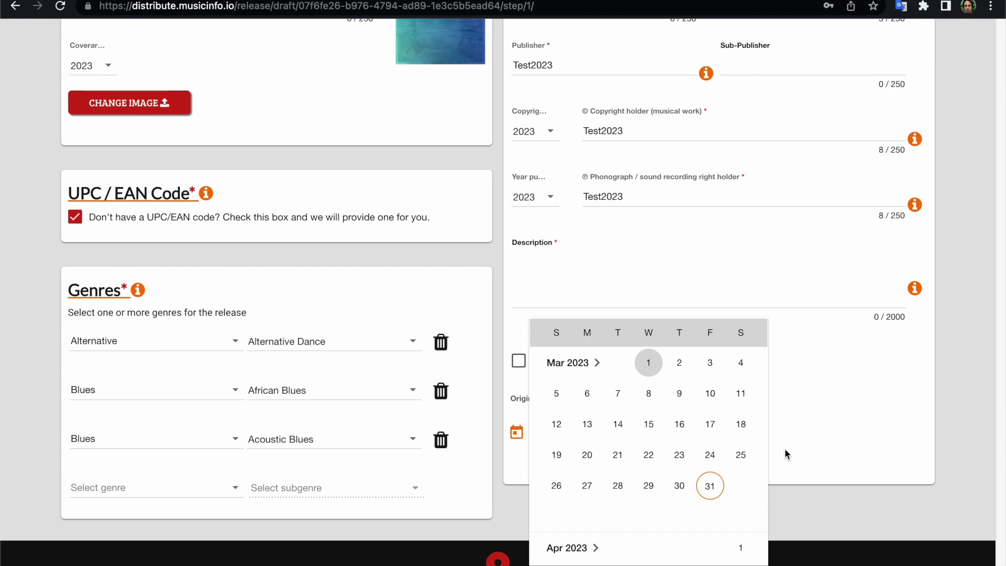
left_click(826, 429)
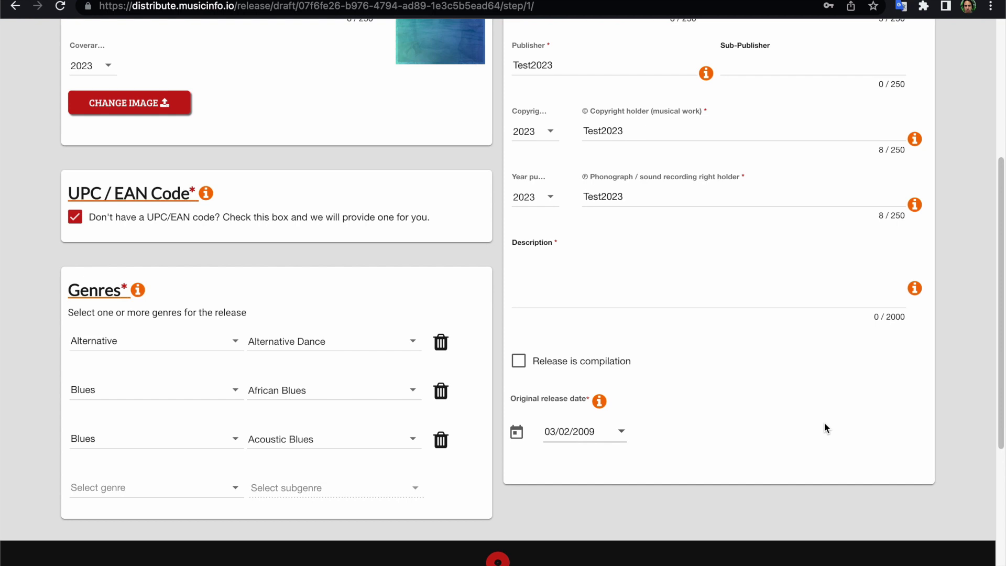
scroll(783, 400, "down", 3)
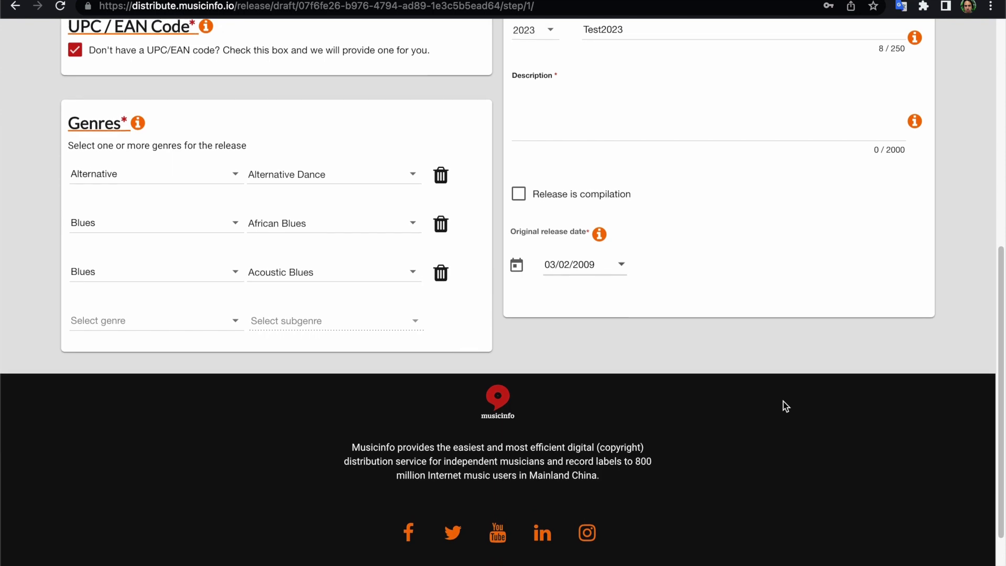
scroll(783, 400, "up", 9)
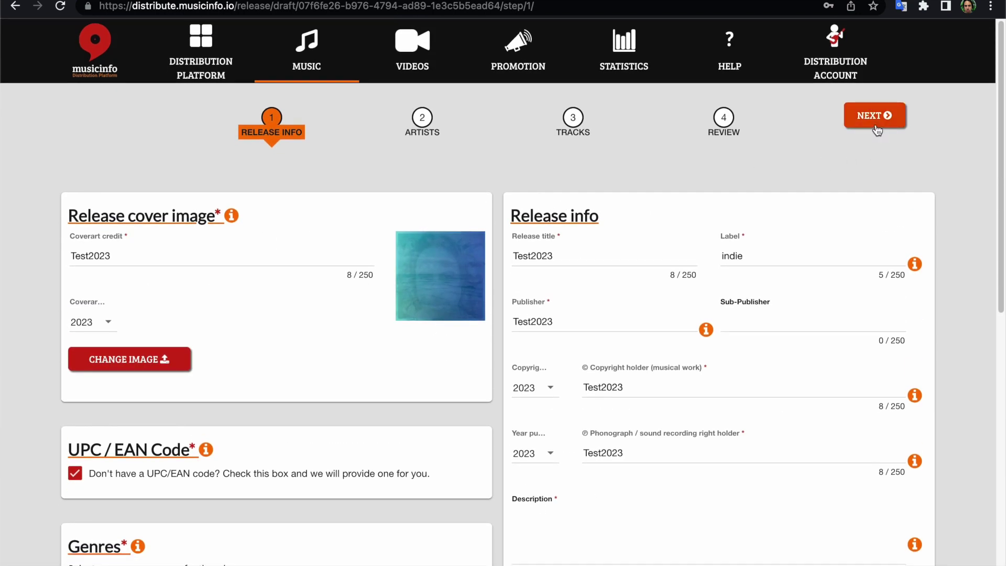
On the Artists step, add existing artist Juri and create new main artist Test2023.
left_click(872, 126)
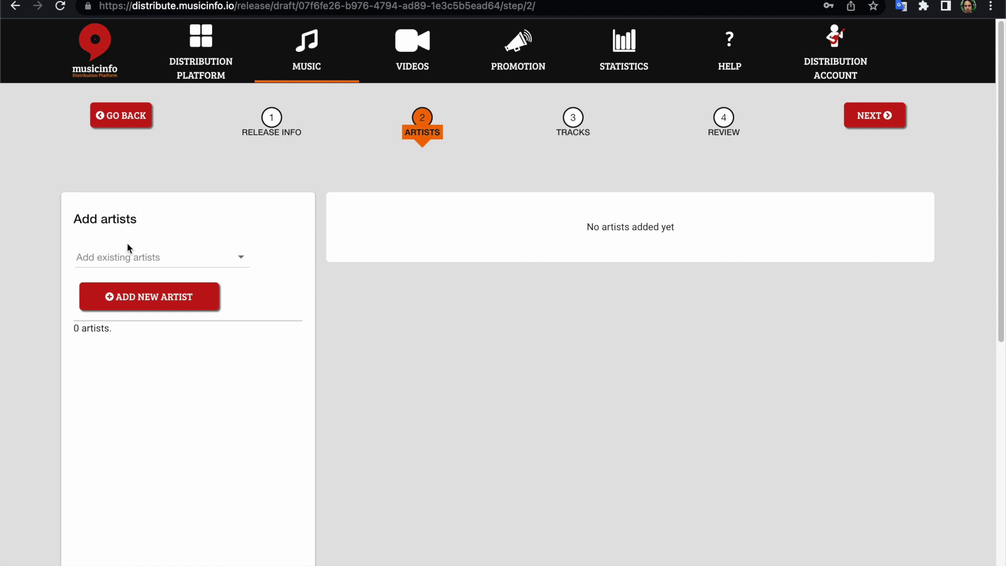
left_click(140, 257)
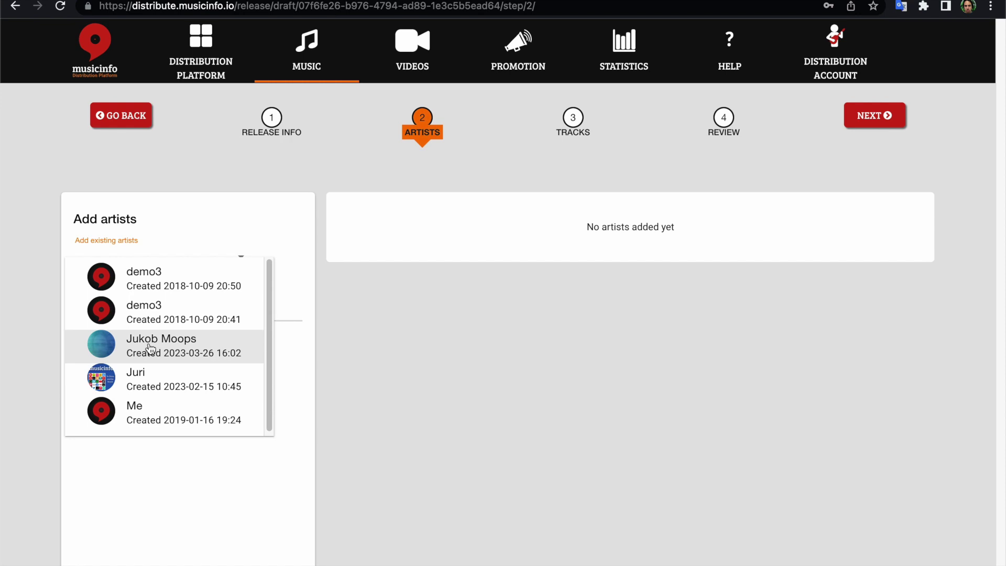
left_click(152, 379)
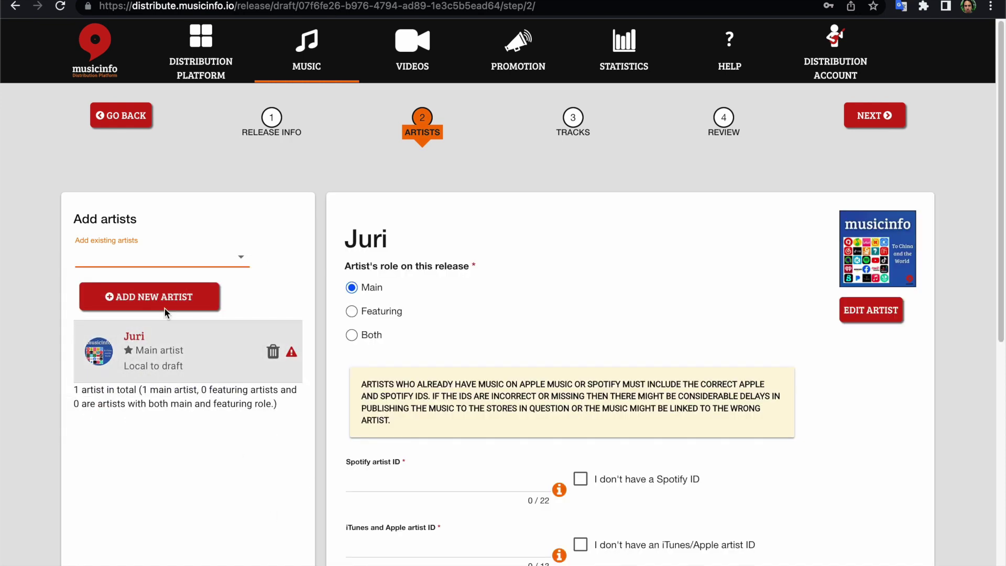
left_click(169, 306)
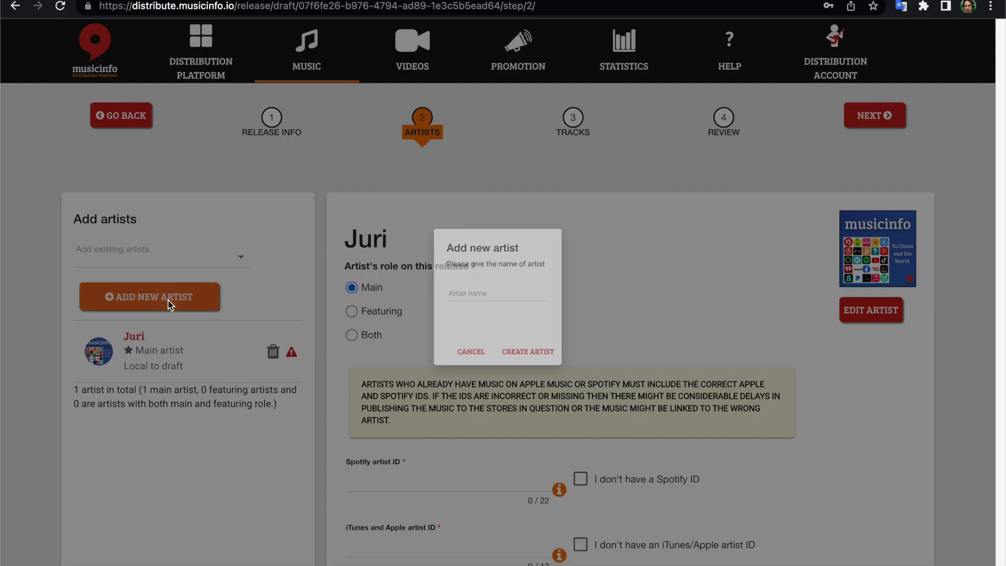
type("Test2023")
left_click(526, 365)
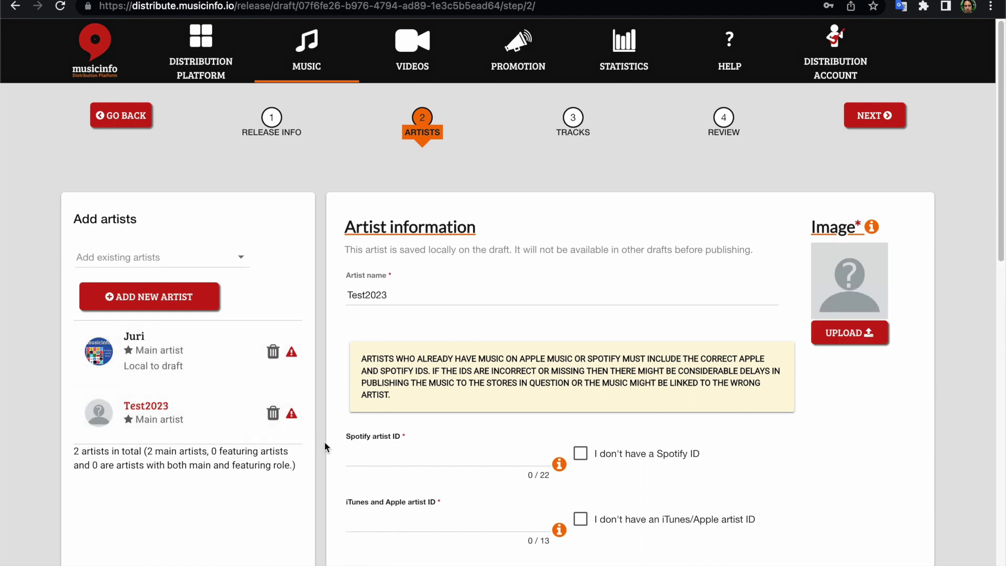
scroll(325, 442, "down", 2)
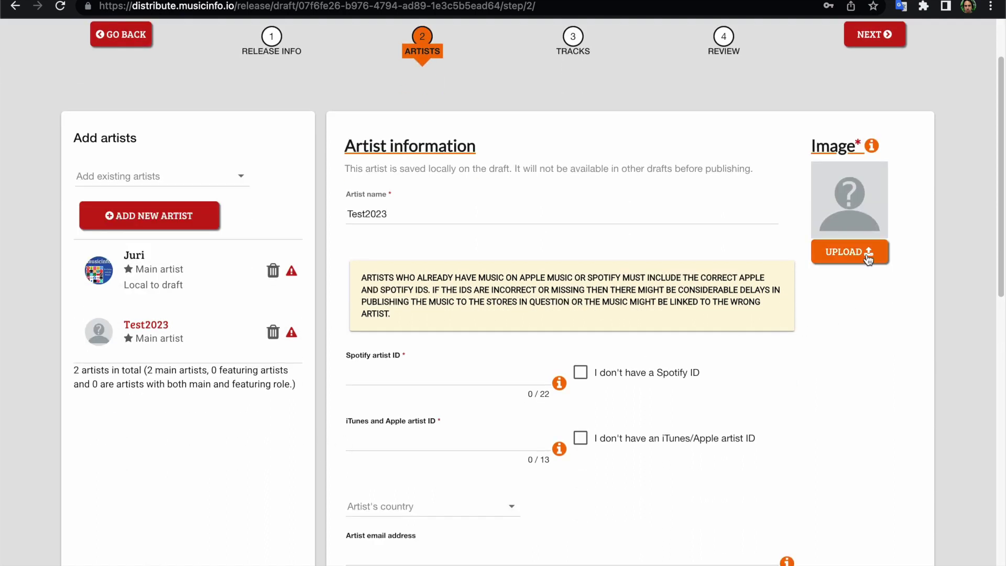
Upload Release Image 3000 x 3000.jpg as the Test2023 artist picture.
left_click(867, 257)
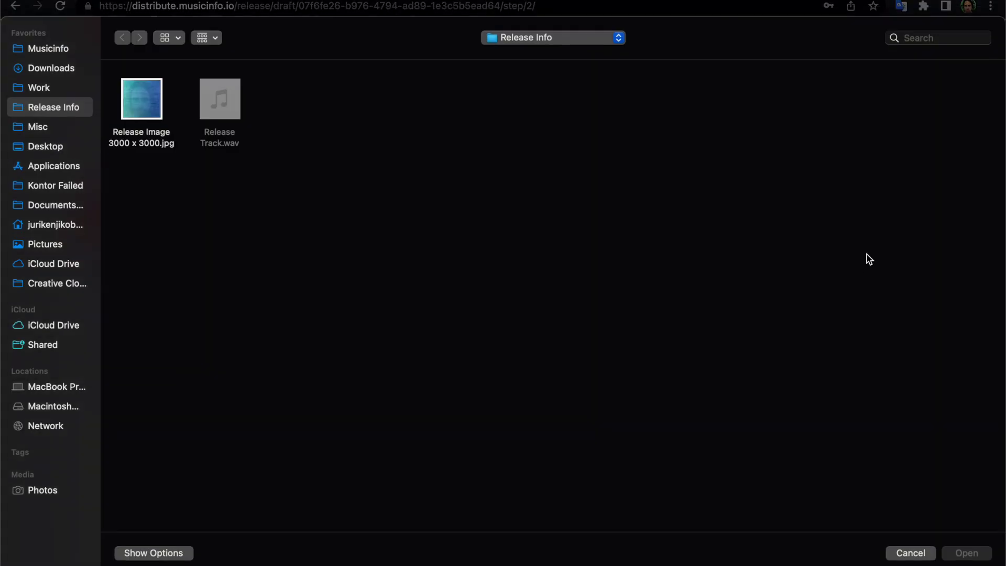
left_click(147, 94)
left_click(959, 554)
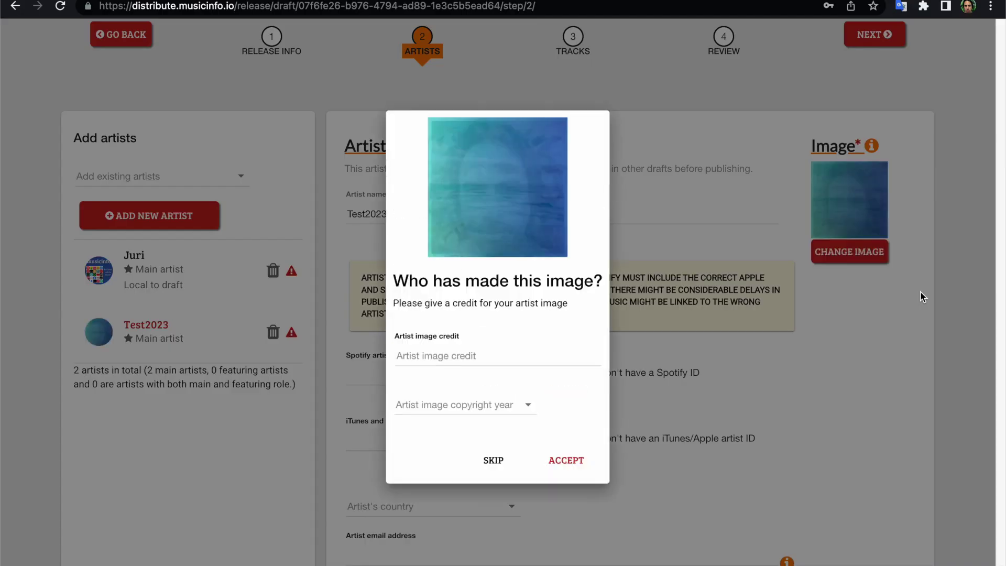
Credit the image to test2023 with copyright year 2023 and accept.
left_click(442, 359)
type("v")
key("BackSpace")
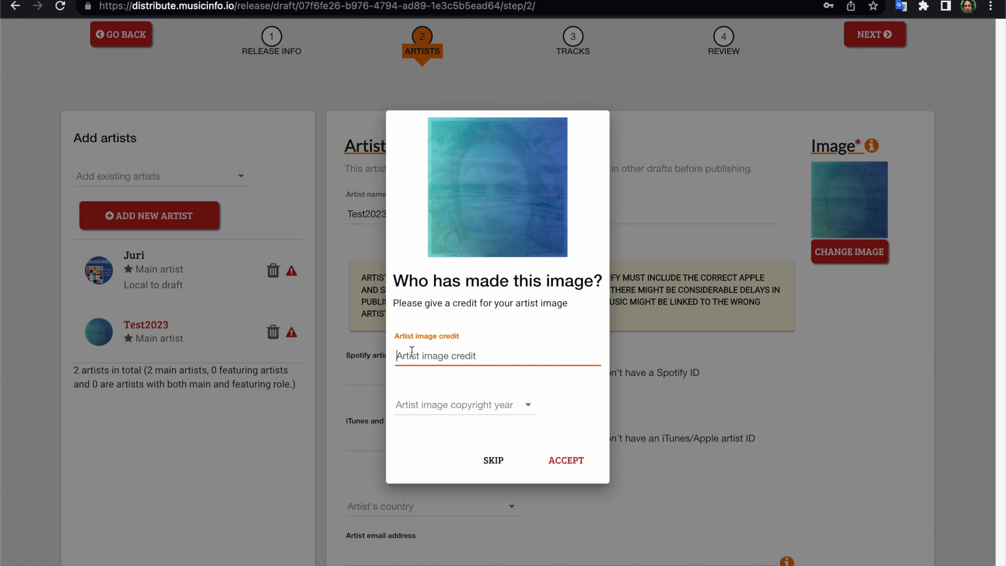
type("test2023")
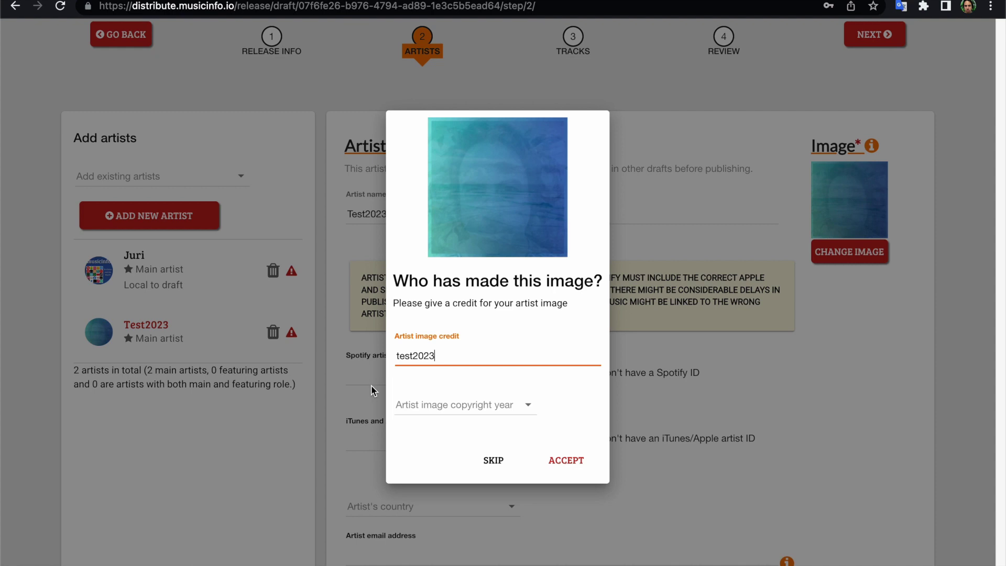
left_click(419, 411)
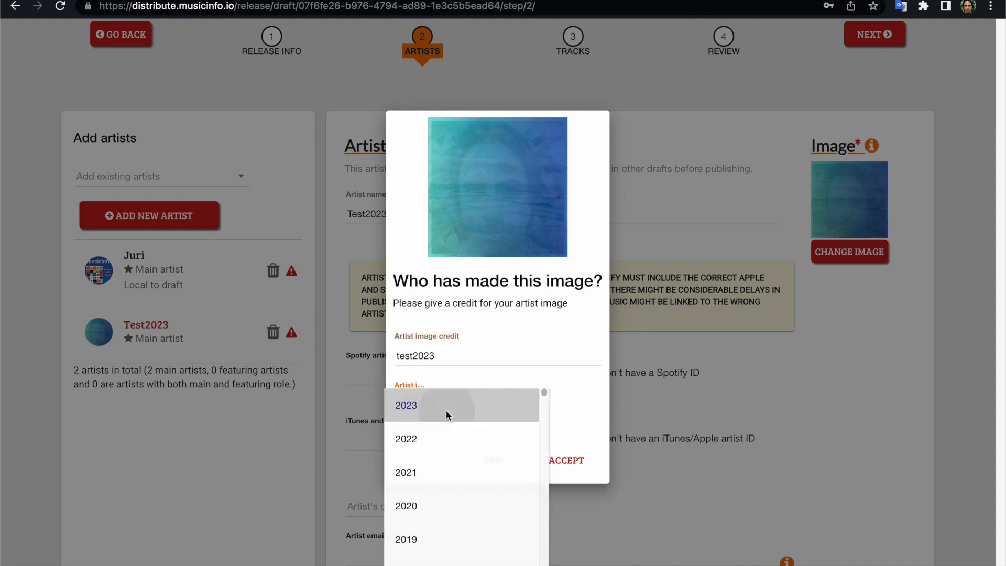
left_click(451, 411)
left_click(574, 466)
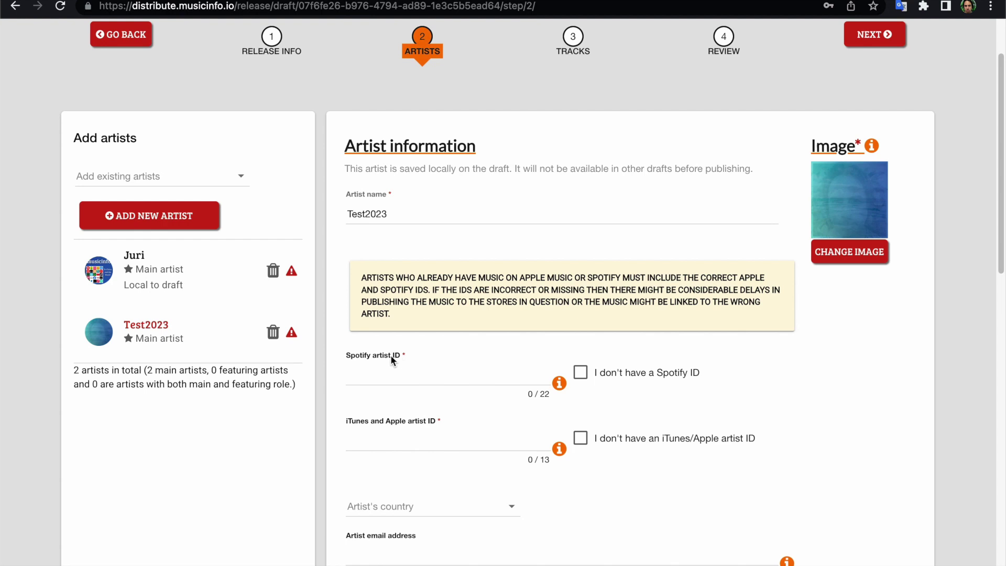
Mark the Test2023 artist as having no Spotify ID and no Apple ID.
left_click(455, 379)
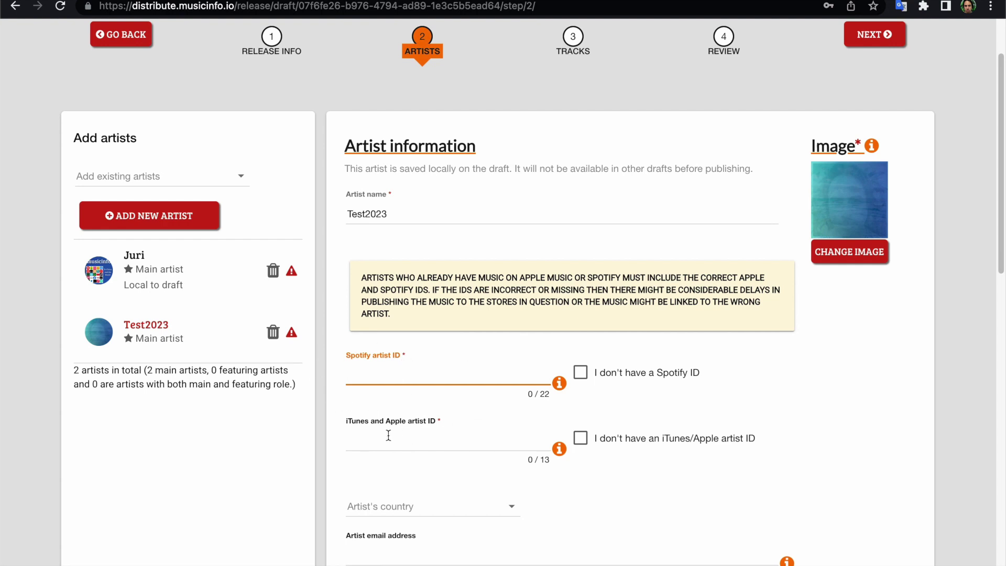
scroll(417, 426, "down", 1)
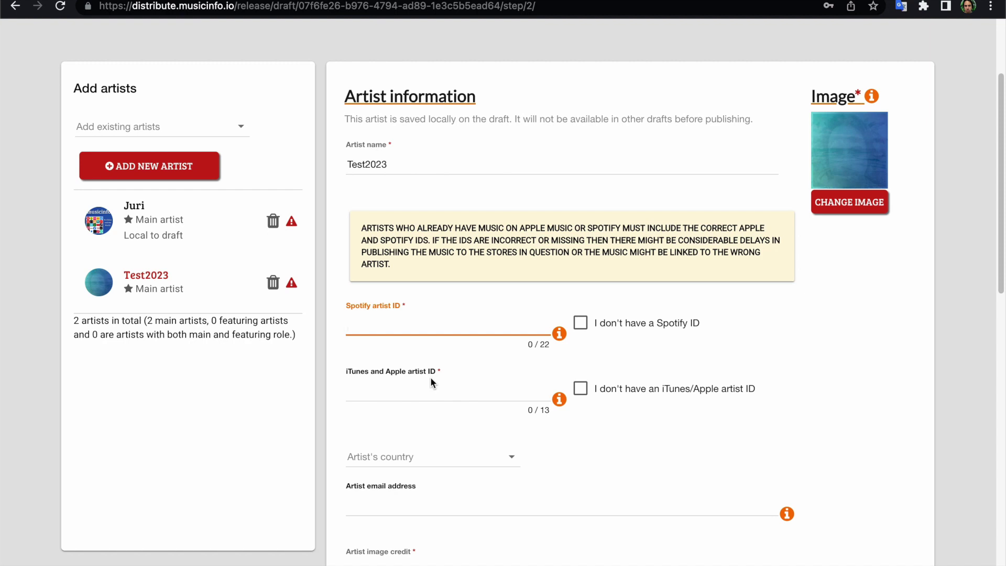
left_click(454, 390)
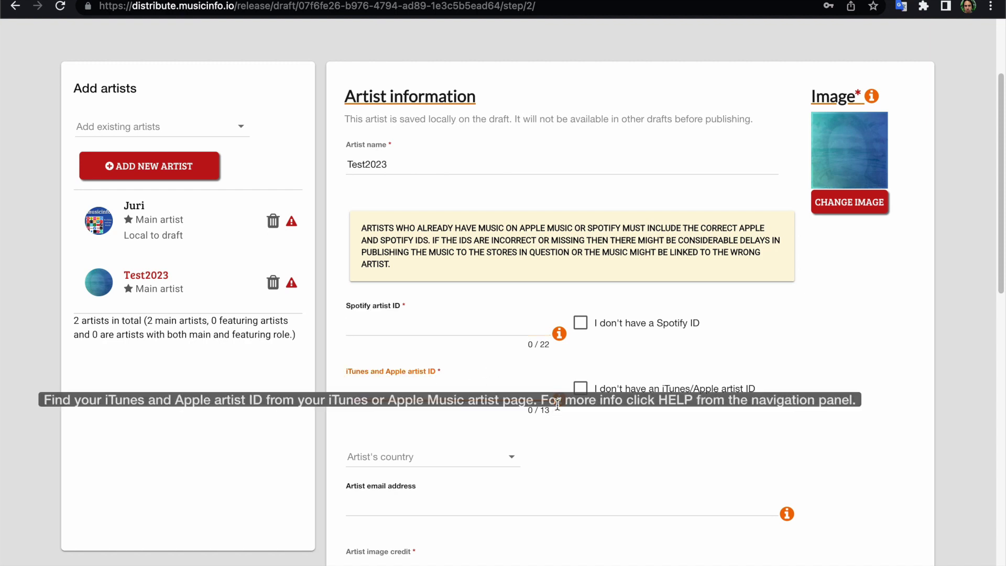
left_click(580, 323)
left_click(581, 377)
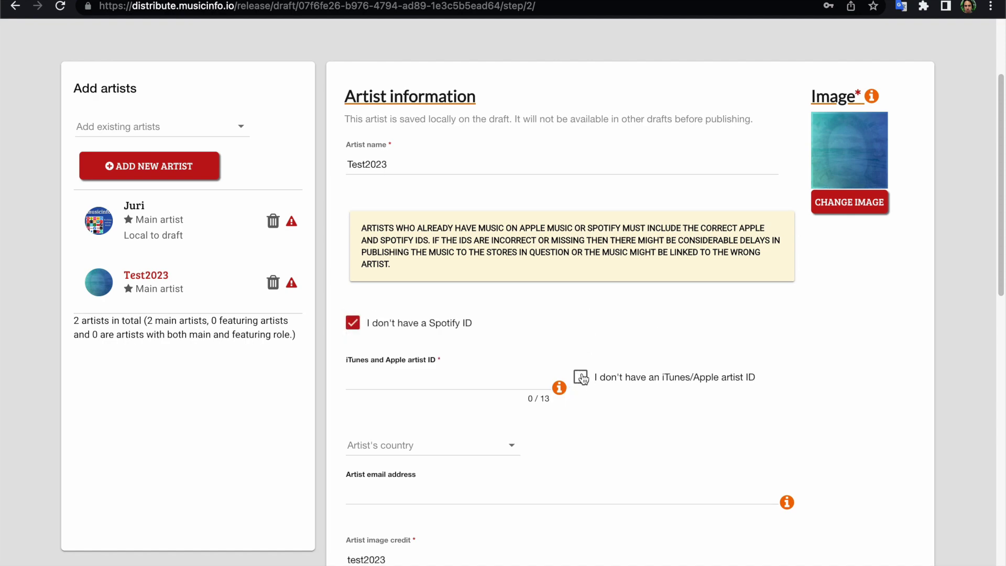
scroll(430, 416, "down", 6)
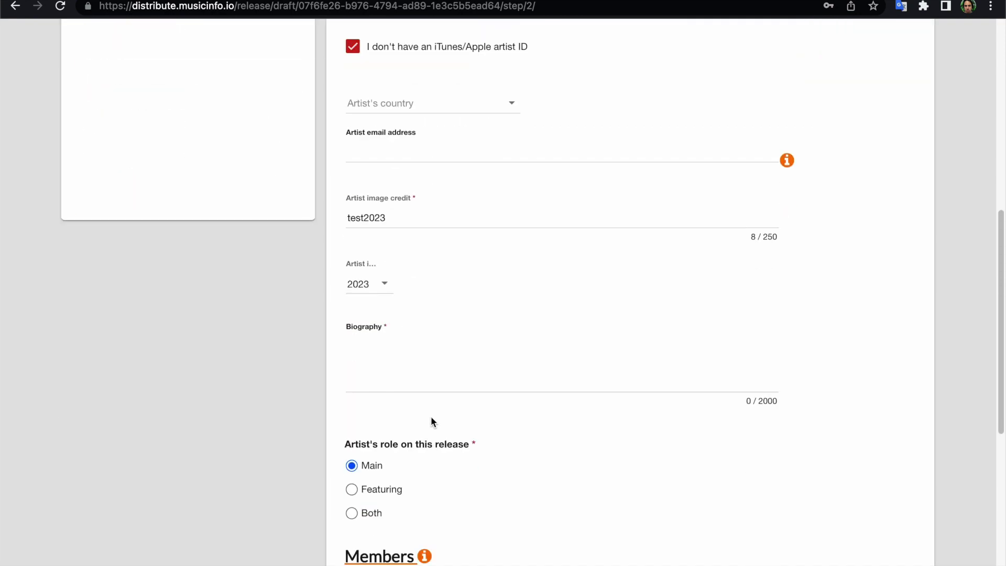
Set the artist's country to Fiji and paste in the biography text.
left_click(432, 101)
scroll(433, 103, "down", 15)
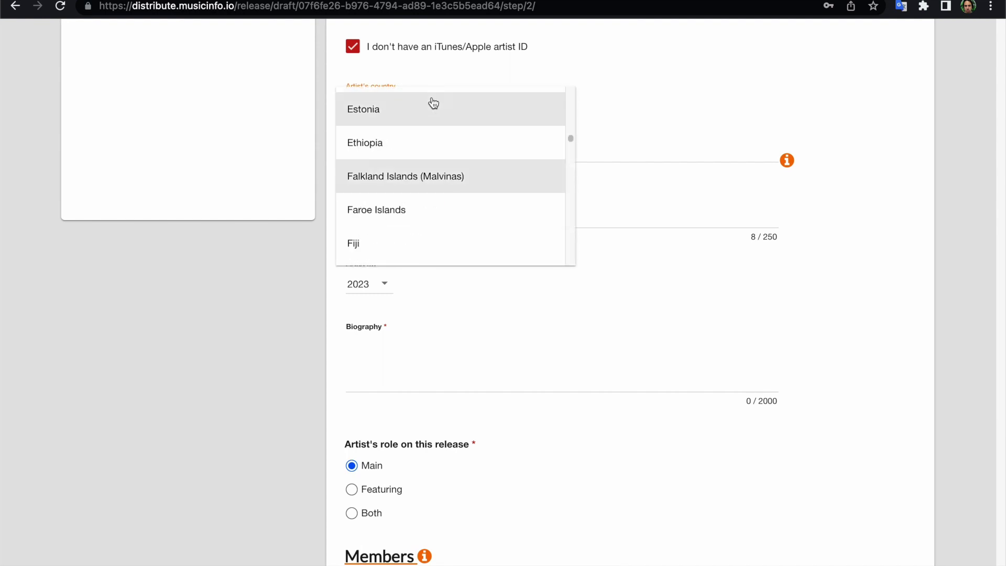
left_click(351, 243)
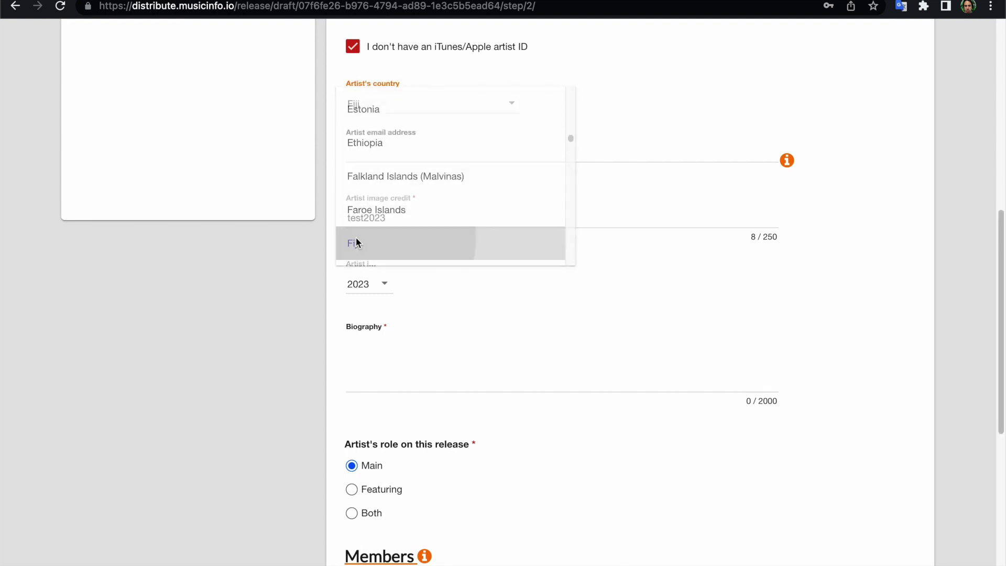
scroll(406, 273, "down", 3)
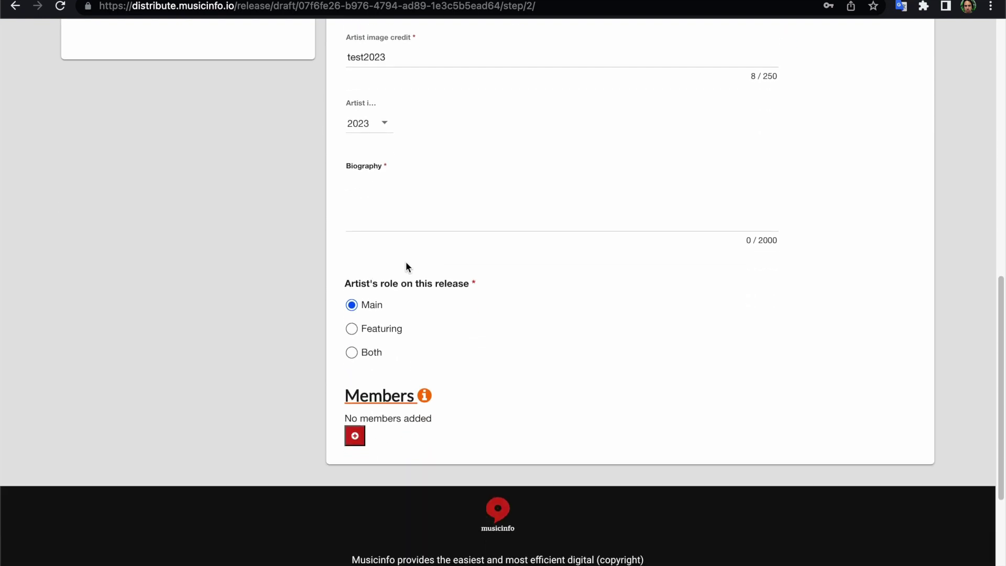
left_click(389, 192)
type("Test2023")
type("Test2023")
Remove Test2023 from the release so only Juri remains as artist.
scroll(462, 272, "down", 1)
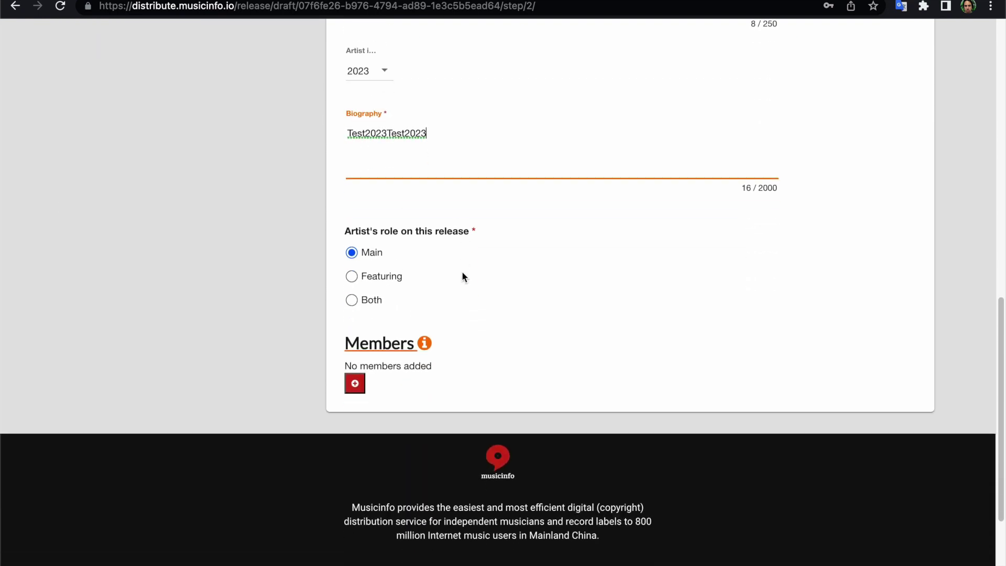
mouse_move(425, 344)
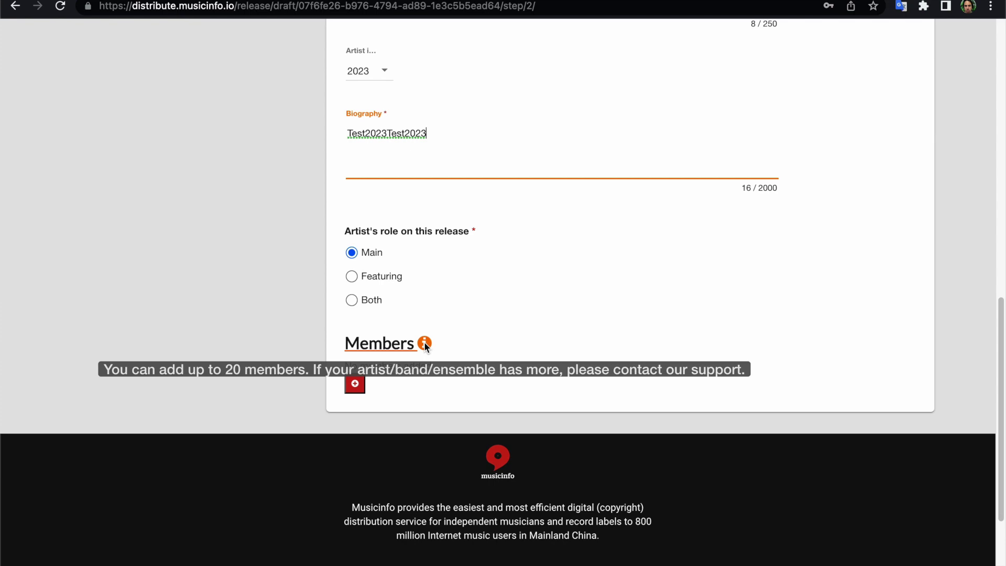
scroll(425, 343, "up", 3)
scroll(424, 342, "up", 9)
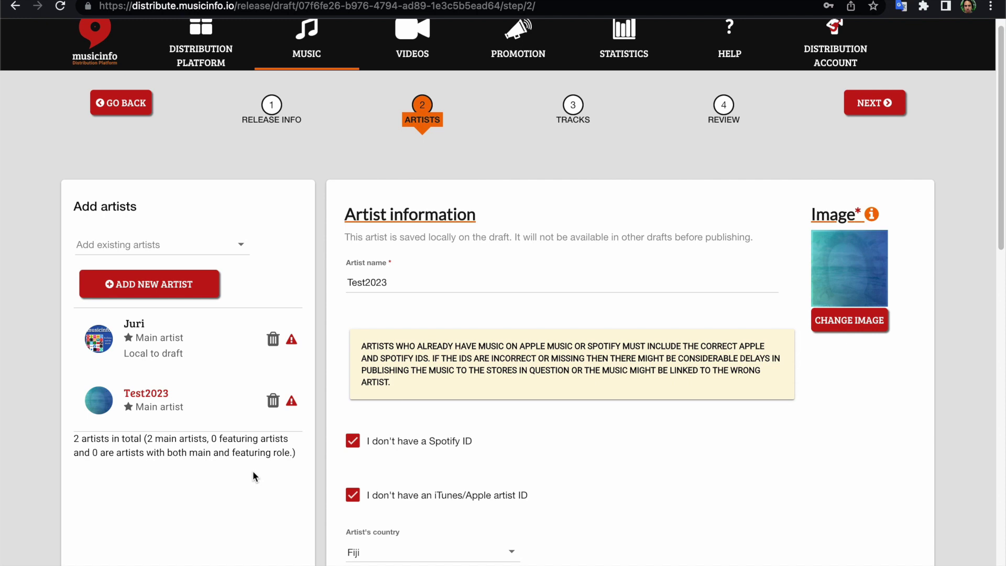
left_click(273, 401)
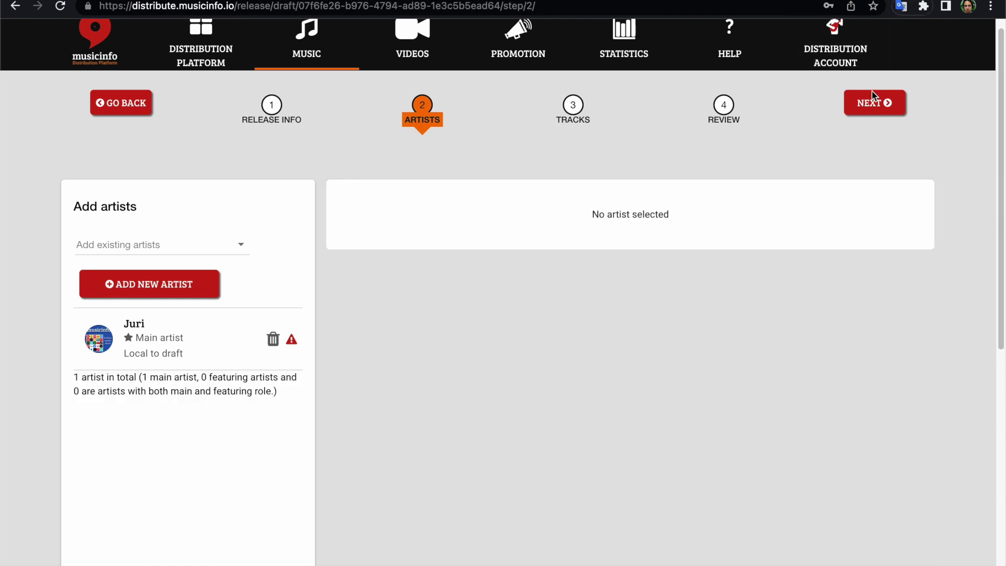
Advance to the Tracks step and upload Release Track.wav as a track.
left_click(862, 104)
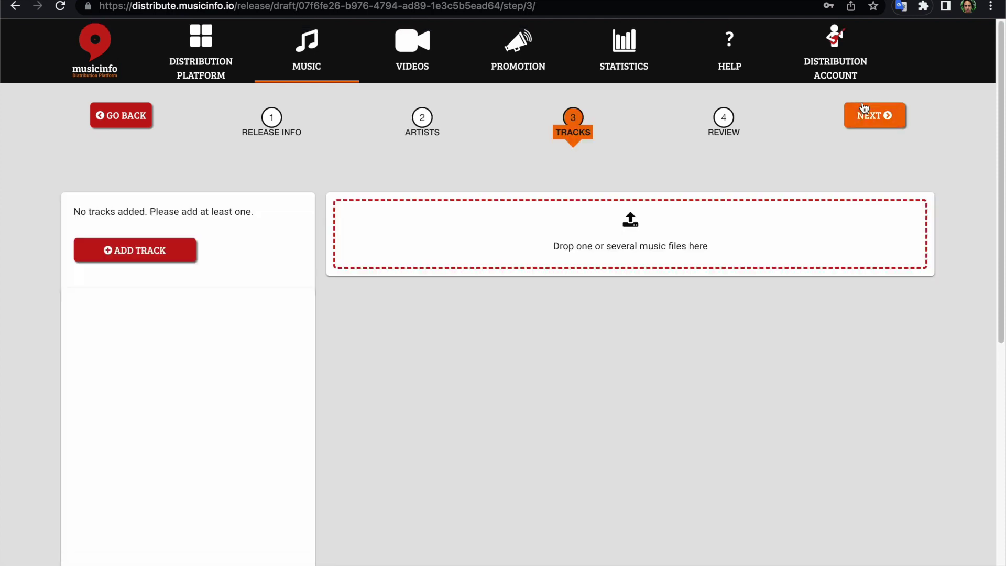
left_click(126, 251)
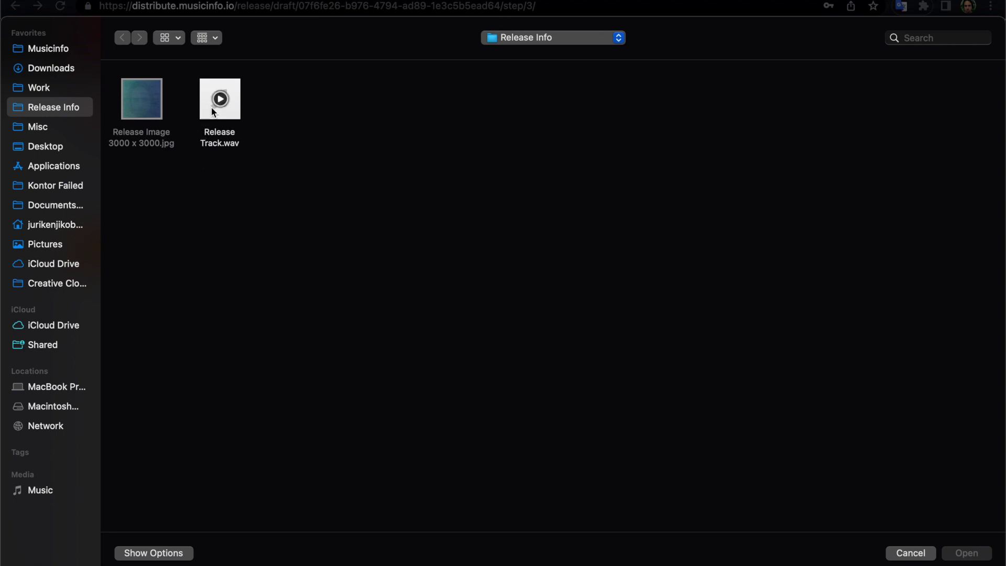
left_click(215, 105)
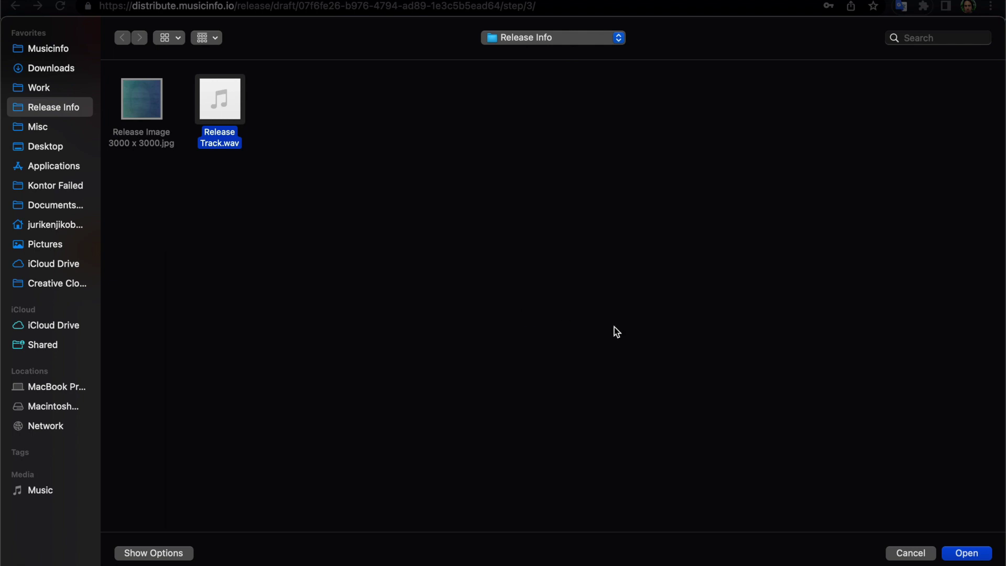
left_click(979, 555)
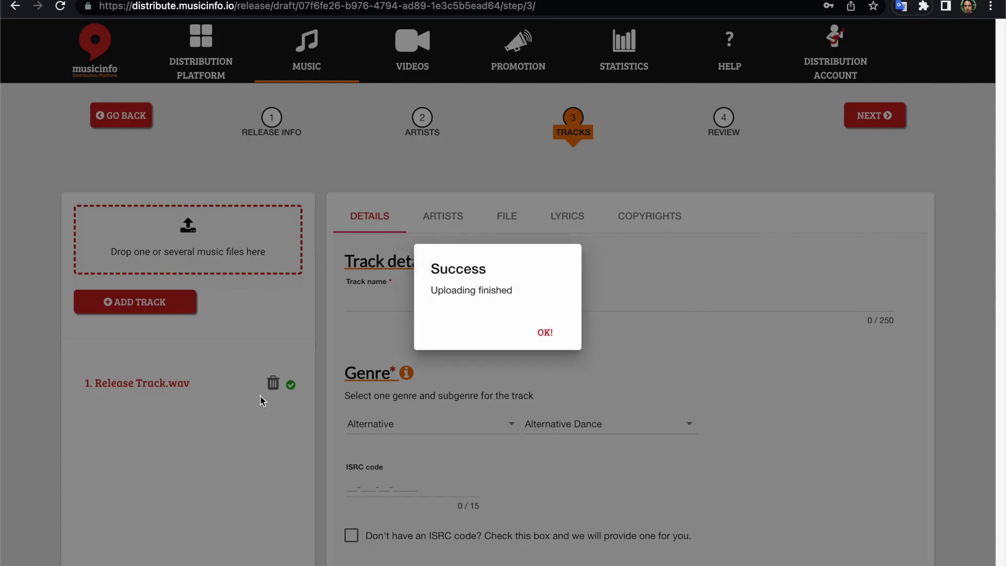
Dismiss the upload message and paste Test2023 as the track name.
left_click(570, 337)
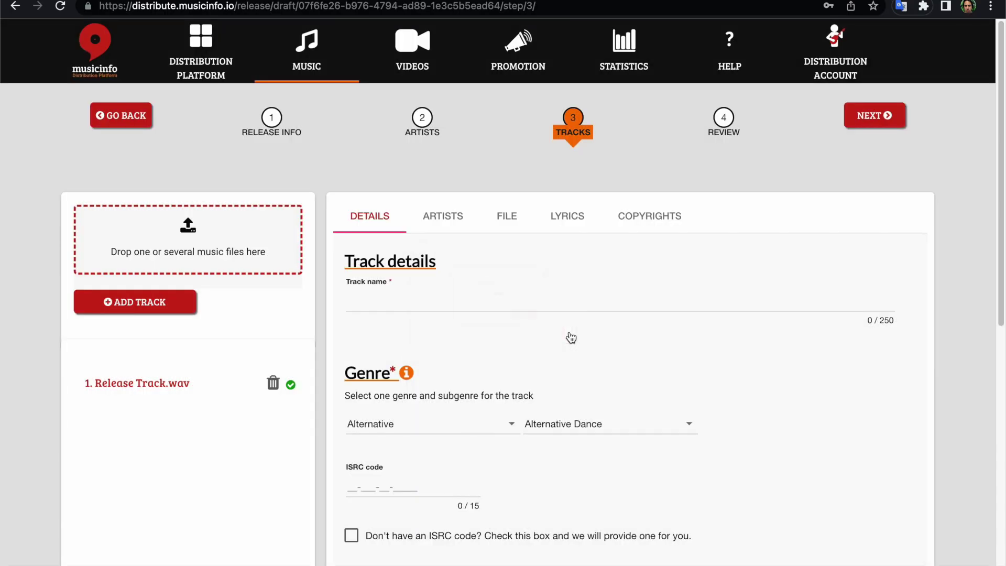
left_click(432, 297)
type("R")
key("BackSpace")
type("Test2023")
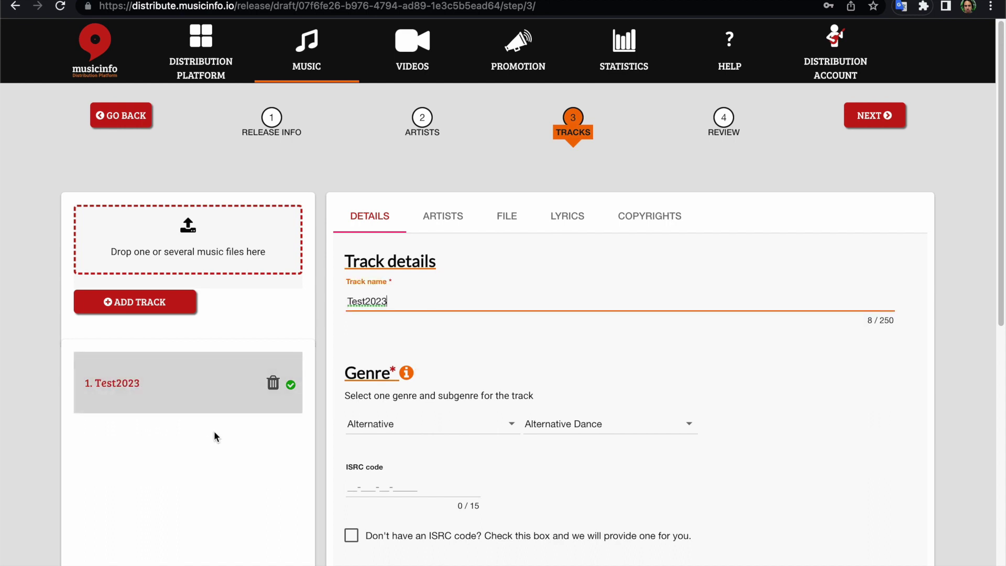
scroll(215, 436, "down", 2)
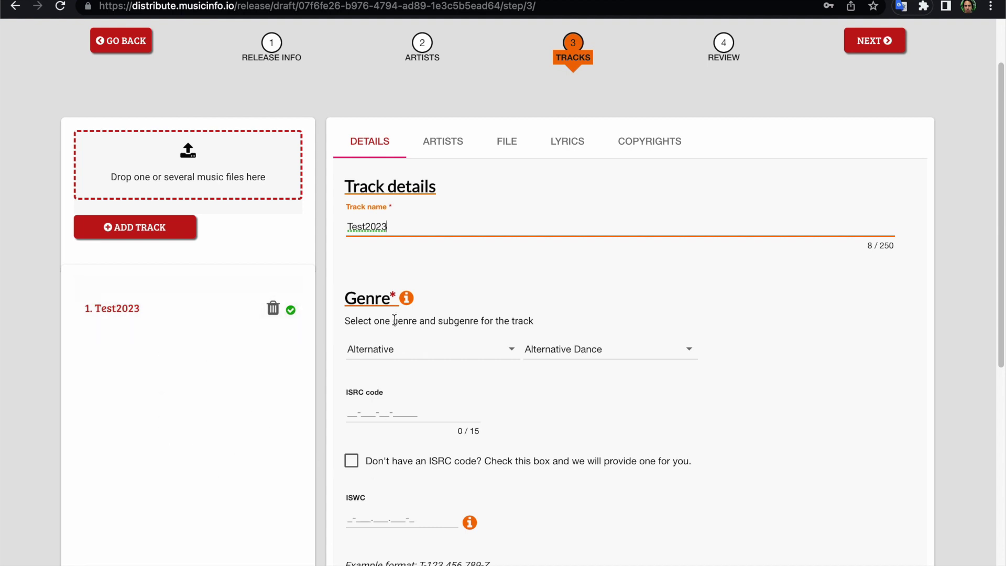
scroll(464, 369, "down", 1)
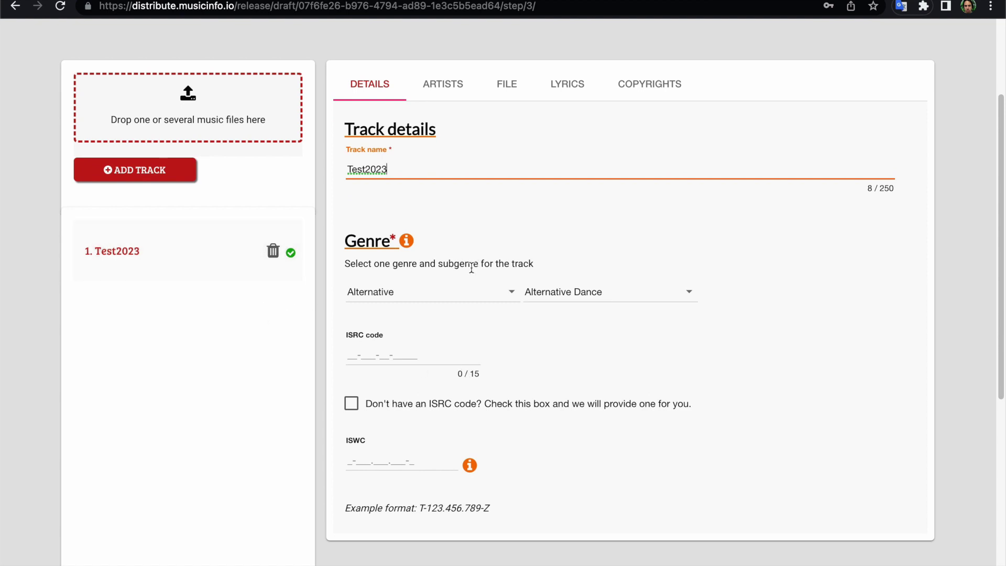
left_click(418, 299)
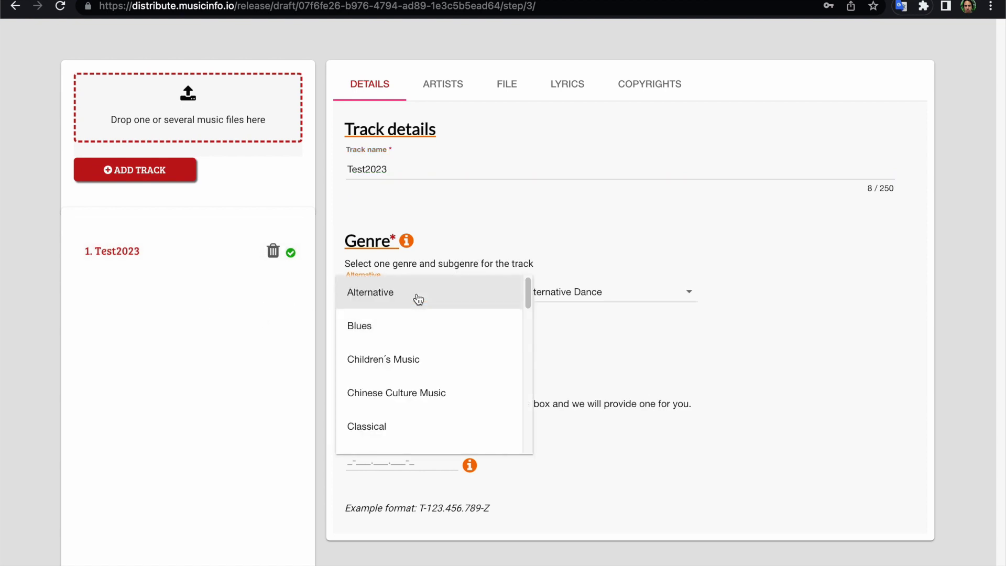
Choose genre Blues, subgenre African Blues, and tick 'Don't have an ISRC code?'.
left_click(410, 324)
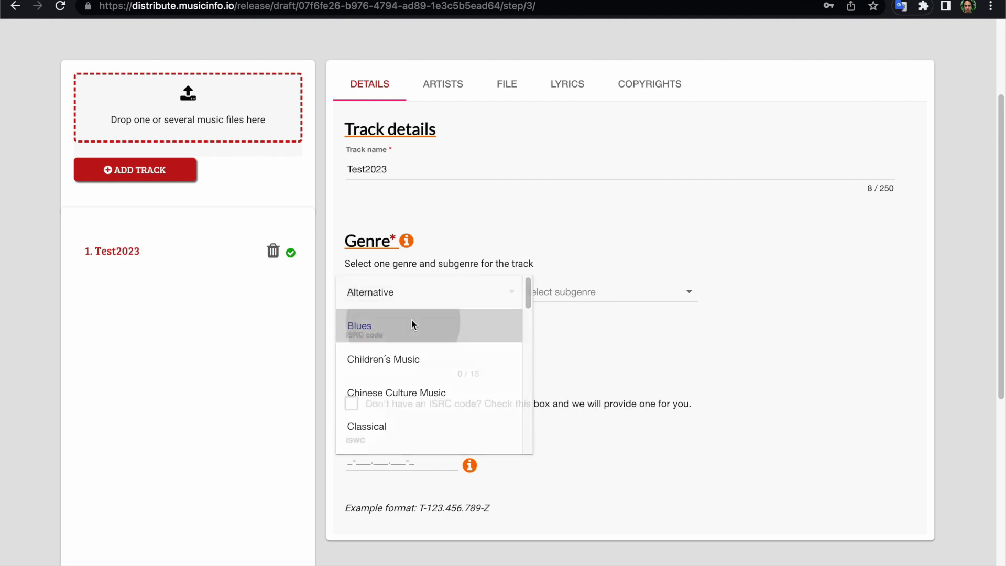
left_click(546, 298)
left_click(534, 352)
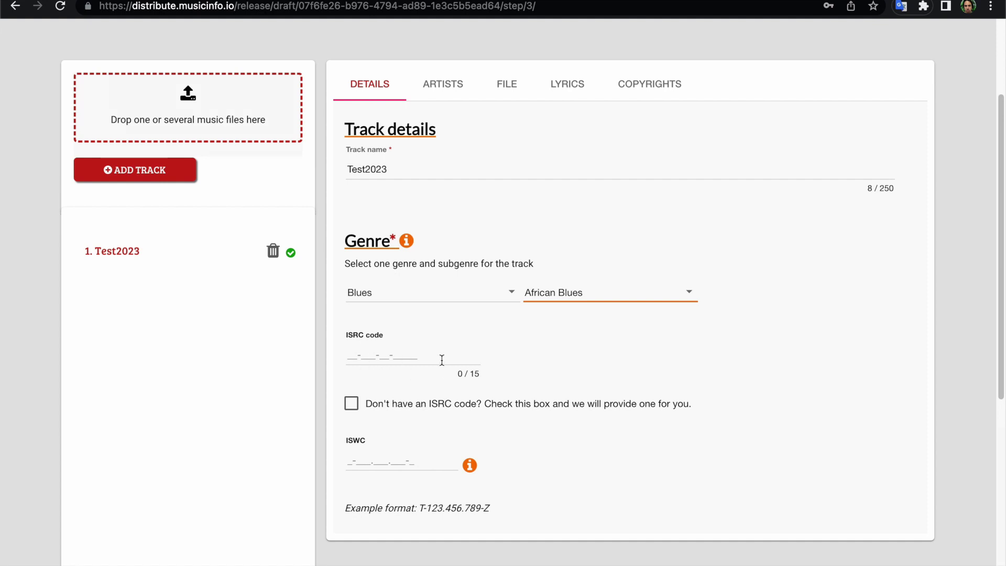
scroll(511, 352, "down", 3)
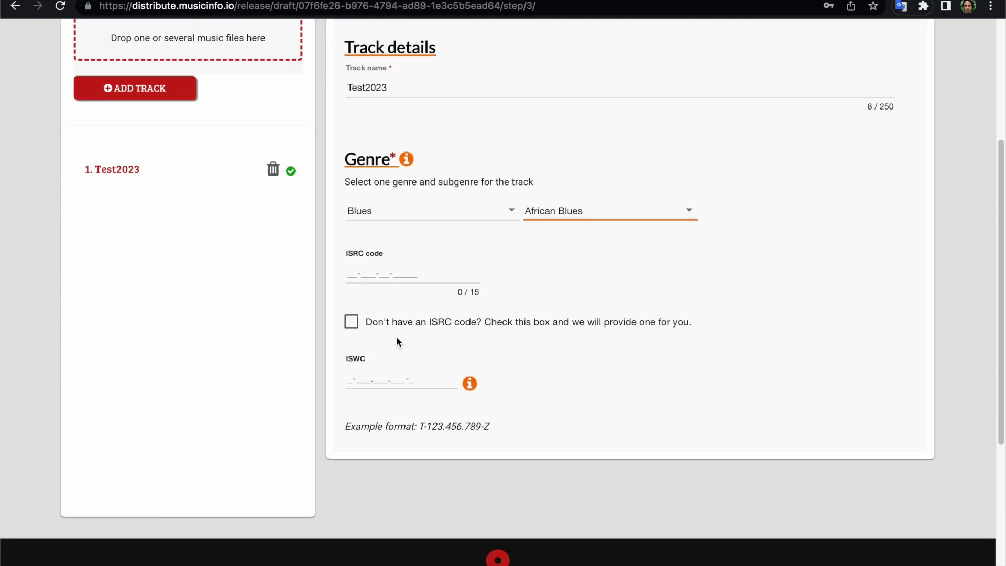
left_click(351, 323)
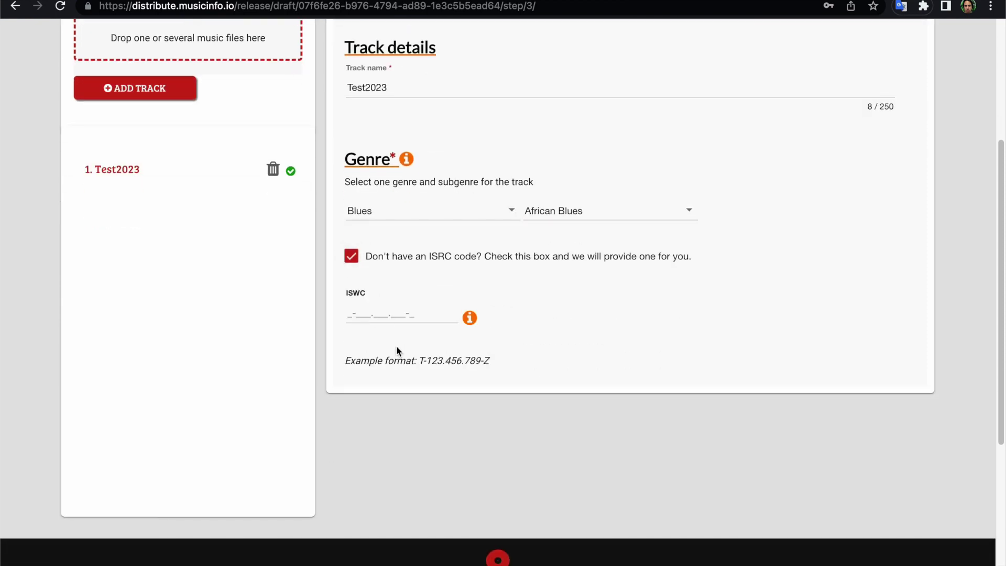
mouse_move(476, 319)
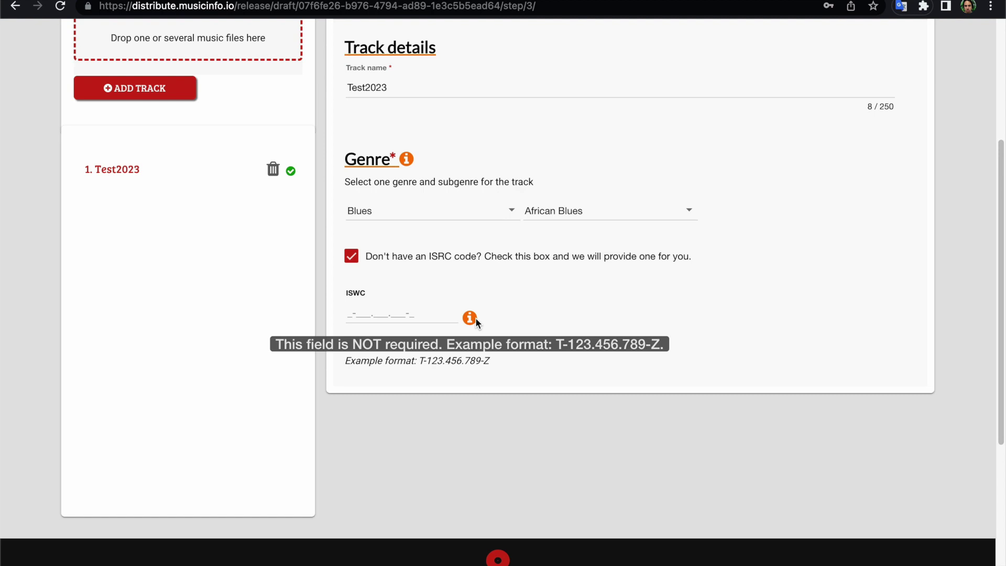
scroll(539, 299, "up", 3)
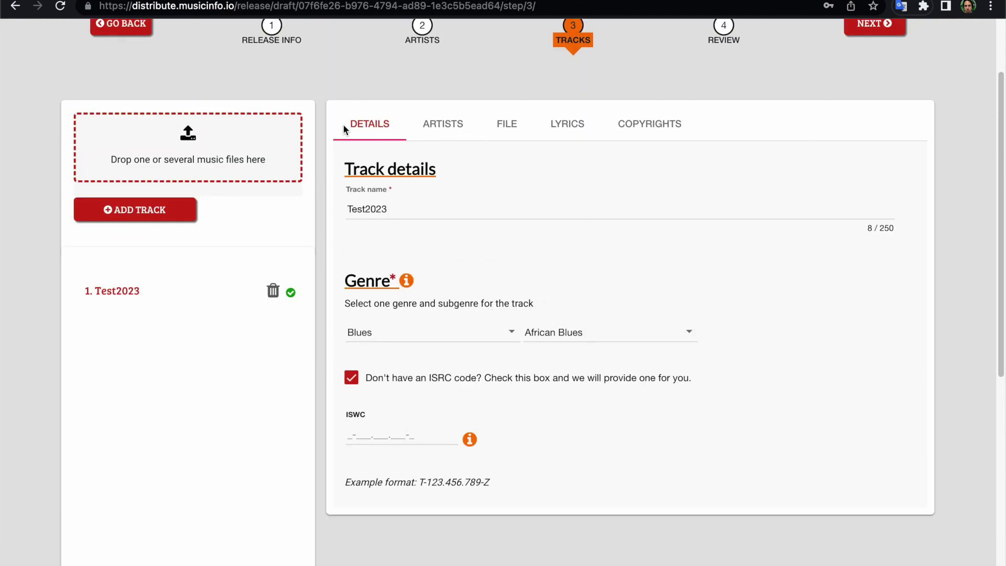
Add the existing artist as the track's main artist, then view File and Lyrics tabs.
left_click(441, 125)
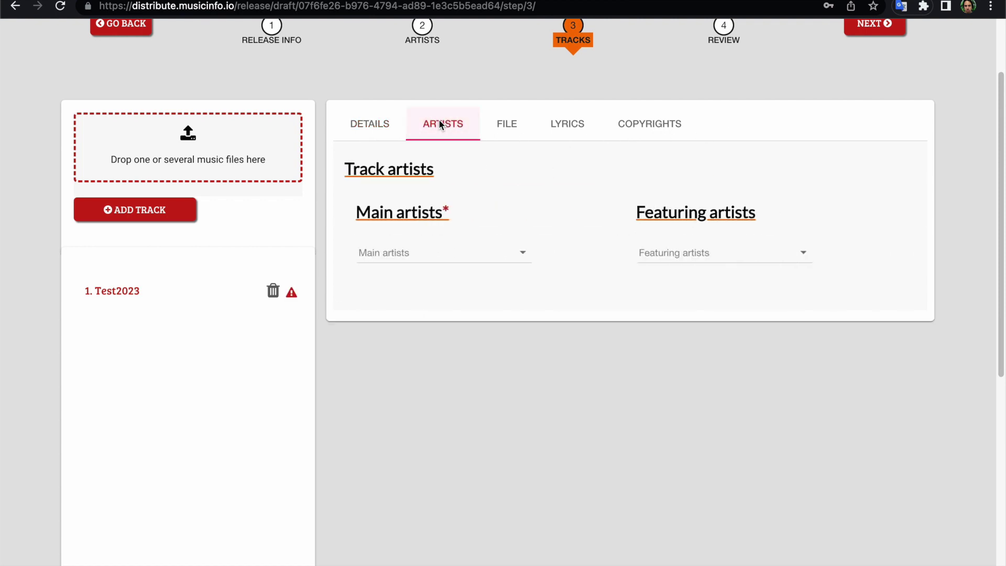
left_click(403, 264)
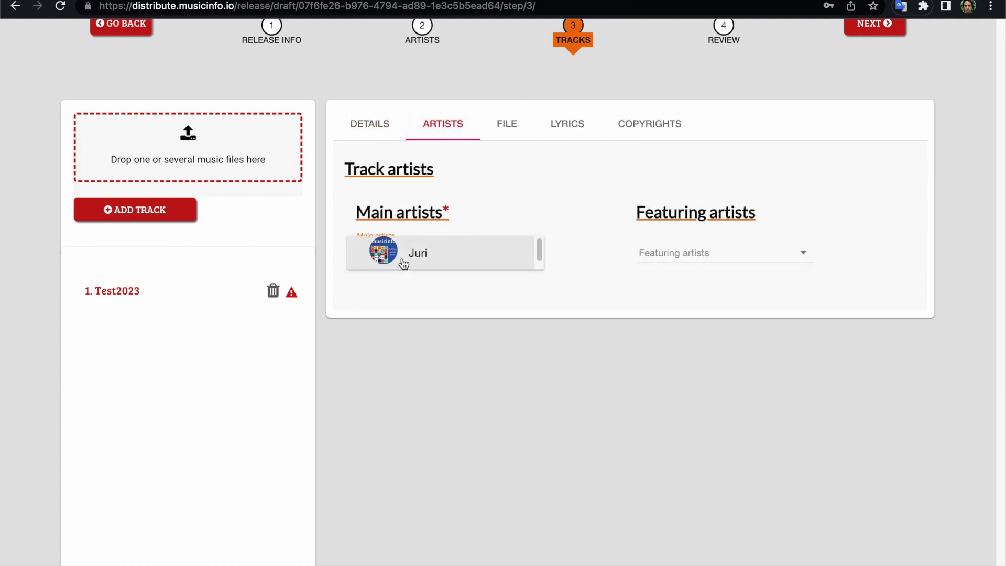
left_click(402, 262)
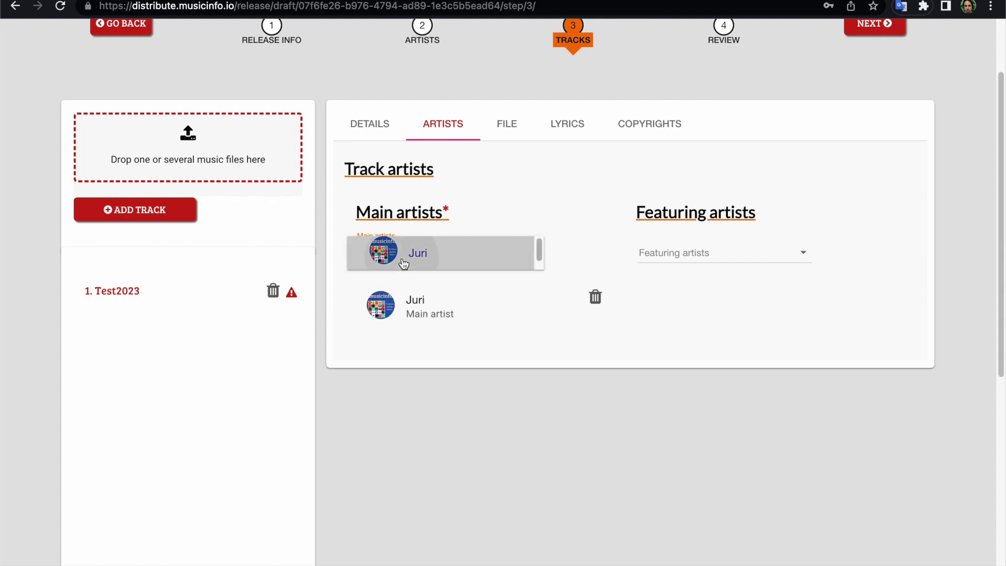
left_click(683, 256)
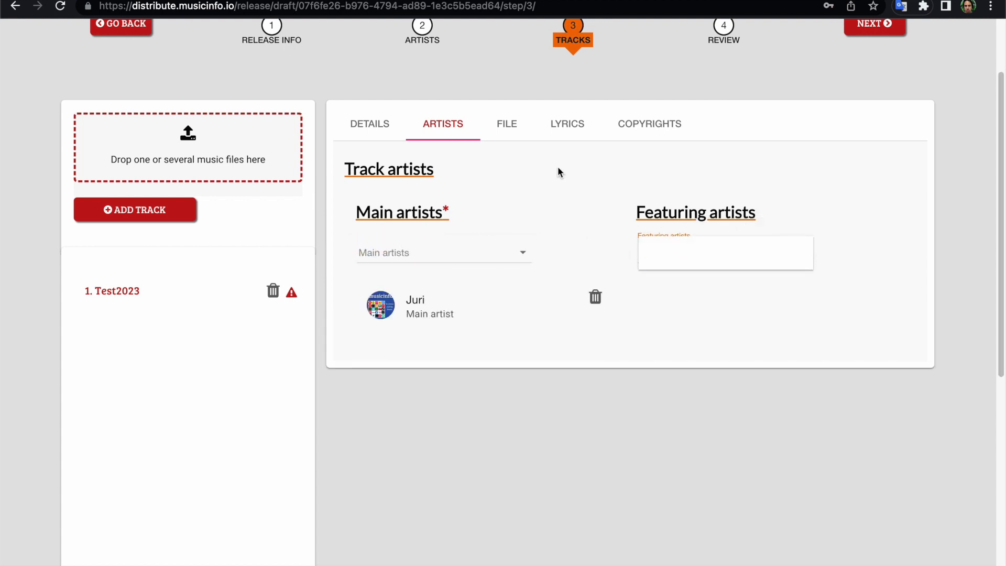
left_click(508, 126)
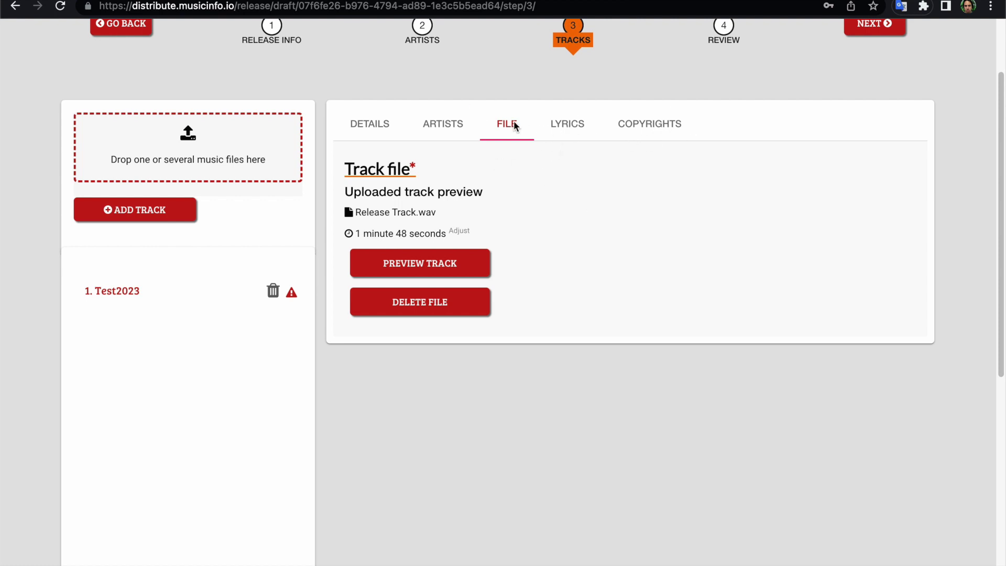
left_click(575, 124)
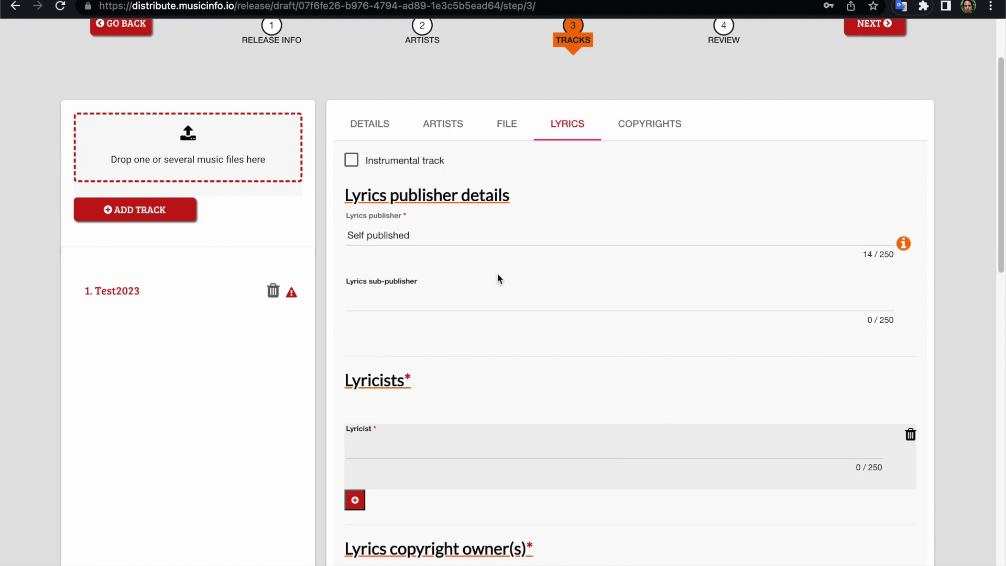
Review the Lyrics form and tick the Instrumental track checkbox.
left_click(365, 302)
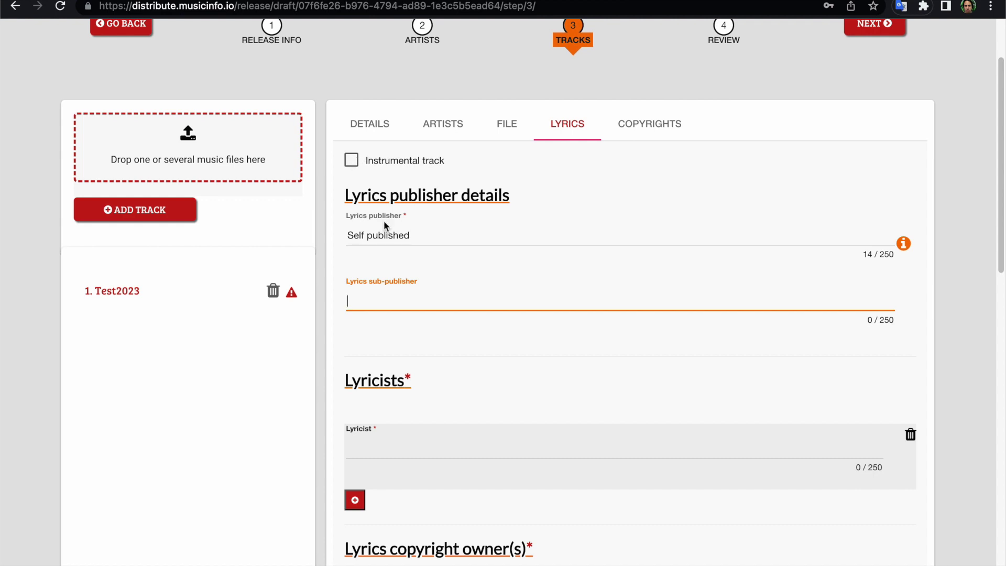
scroll(453, 330, "down", 1)
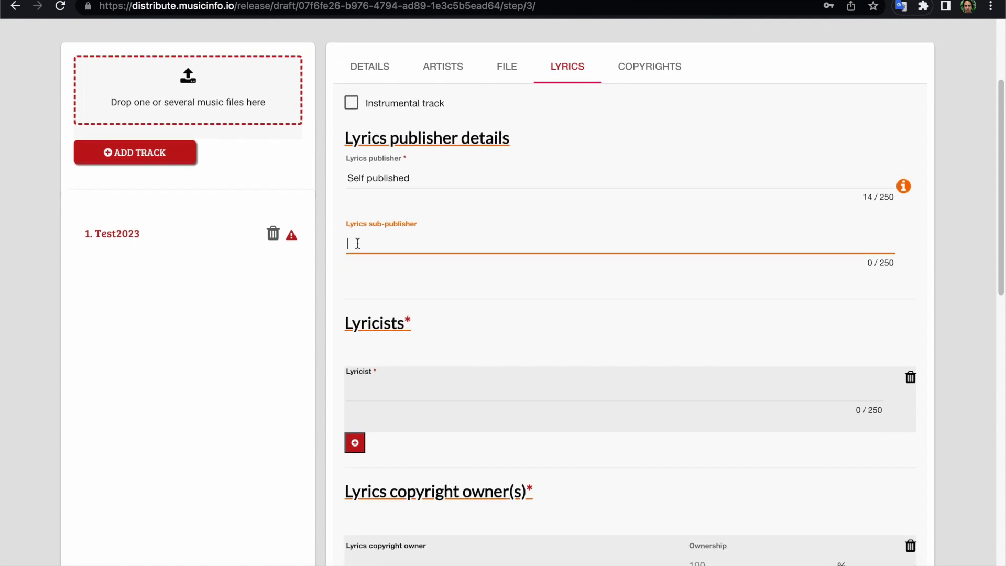
scroll(357, 243, "down", 1)
scroll(357, 243, "down", 2)
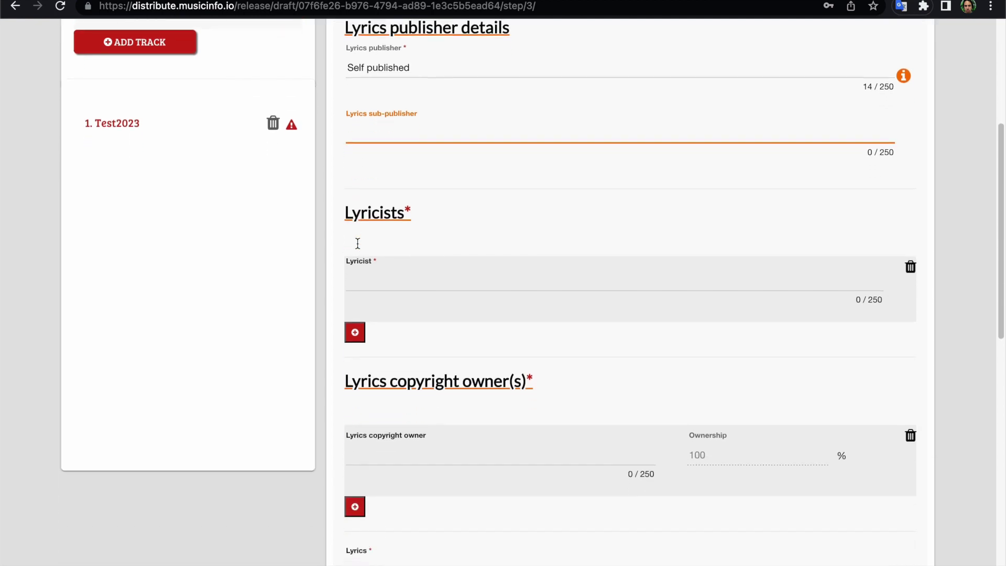
scroll(389, 342, "down", 3)
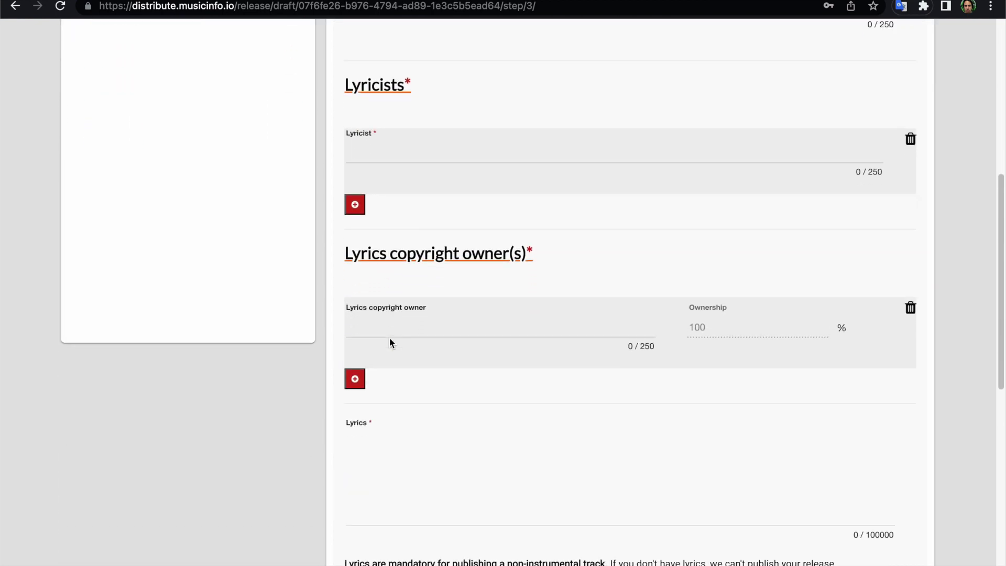
scroll(418, 314, "down", 3)
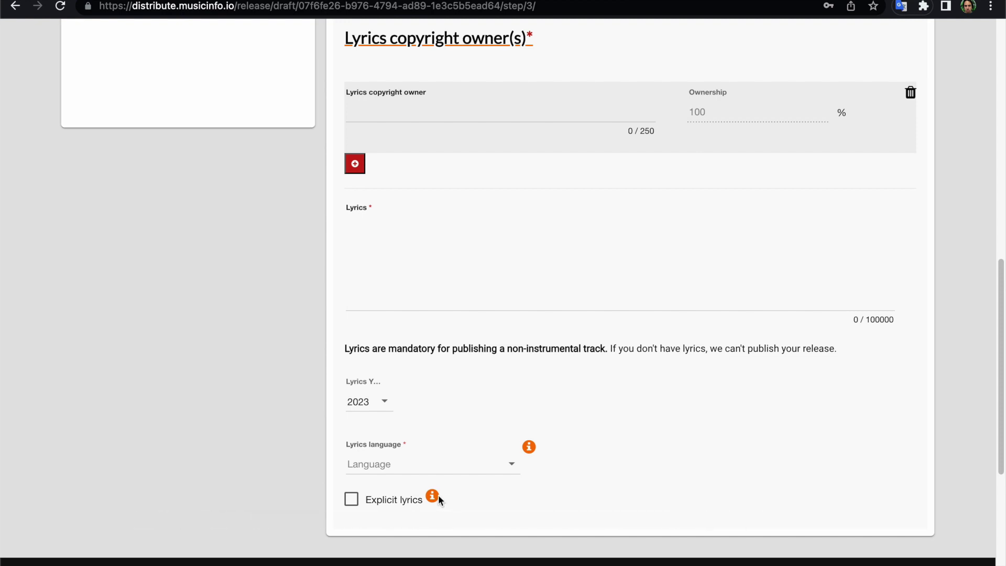
mouse_move(439, 498)
scroll(438, 494, "up", 12)
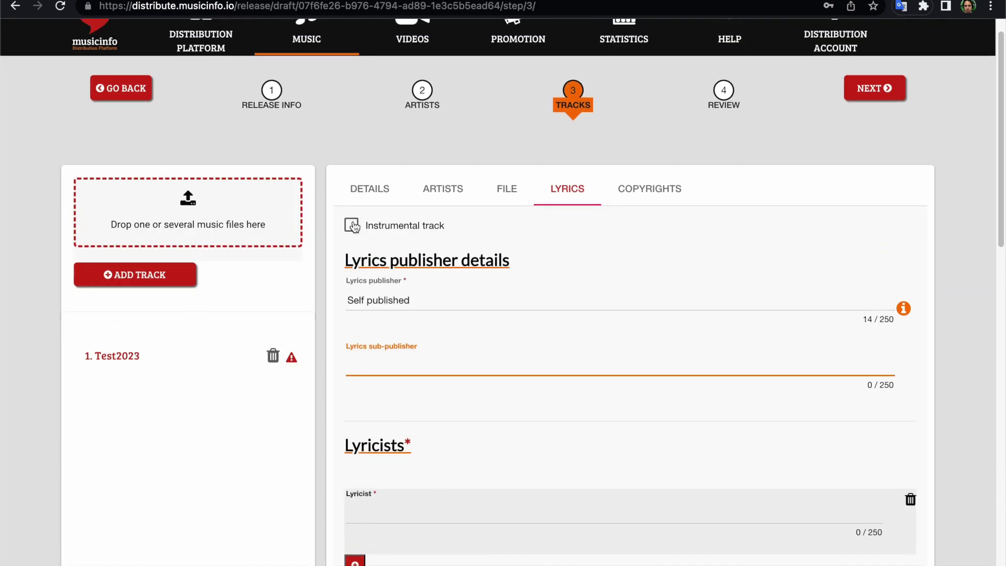
left_click(351, 225)
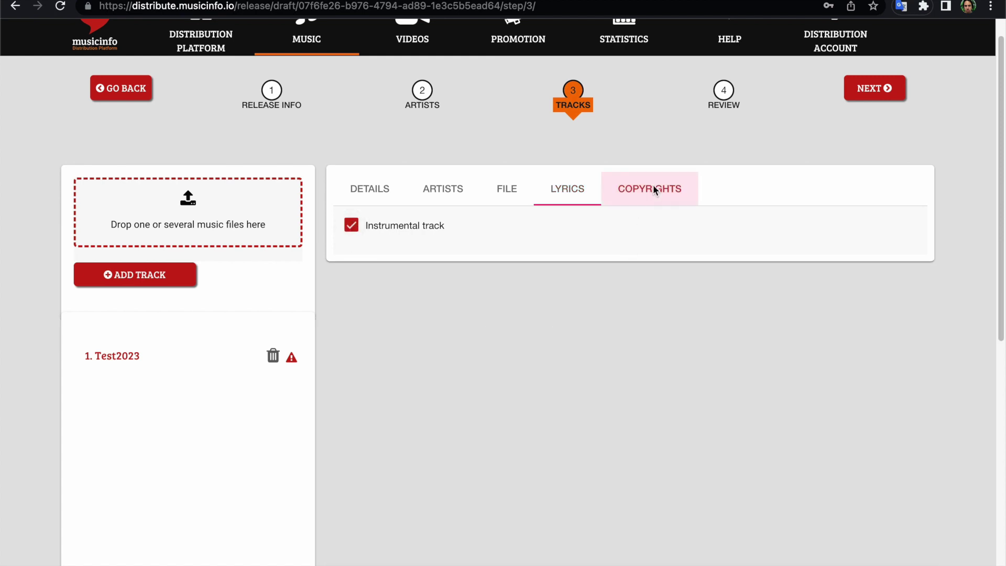
Open the Copyrights tab and scroll through the Test2023 copyright and publisher details.
left_click(652, 189)
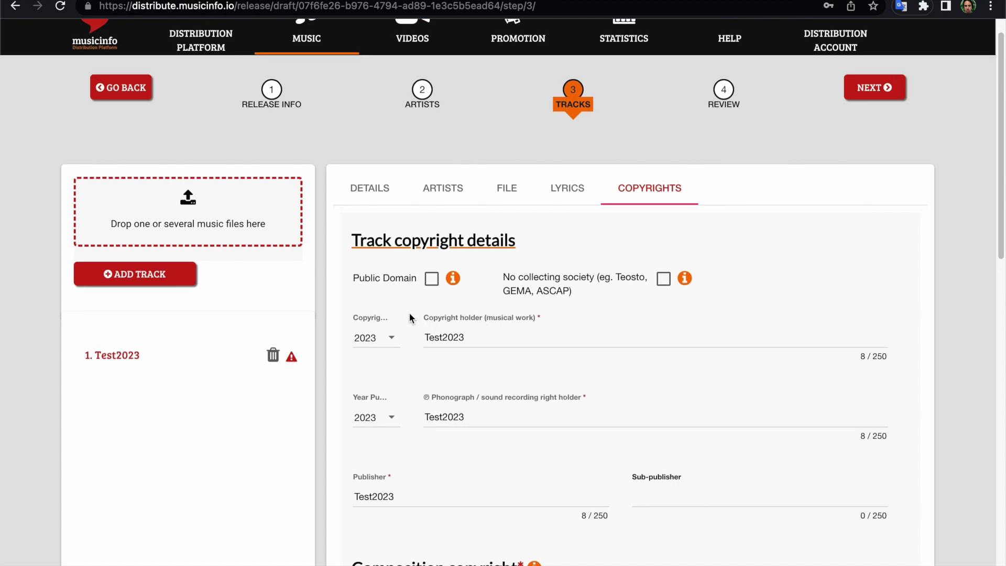
scroll(409, 317, "down", 1)
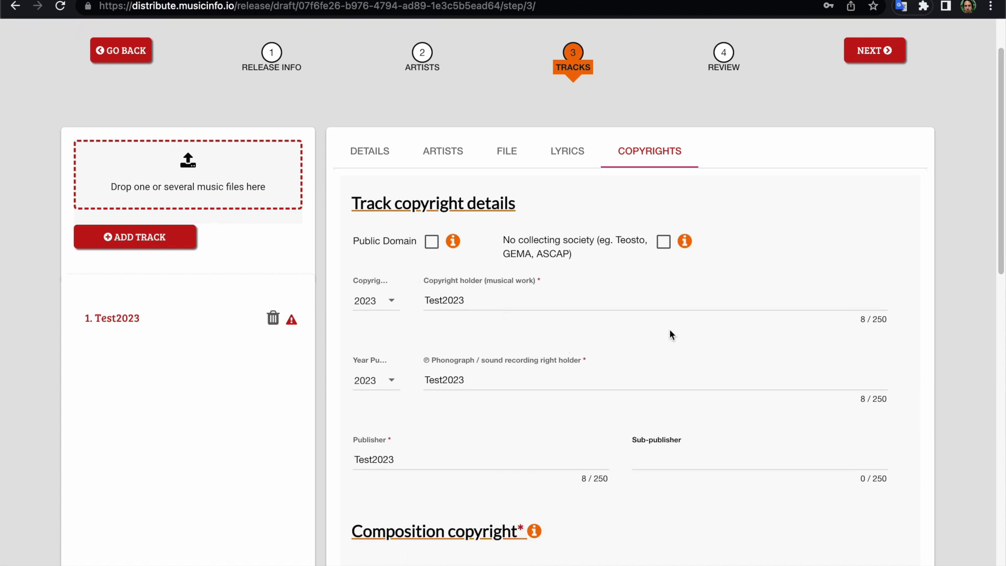
scroll(670, 334, "down", 2)
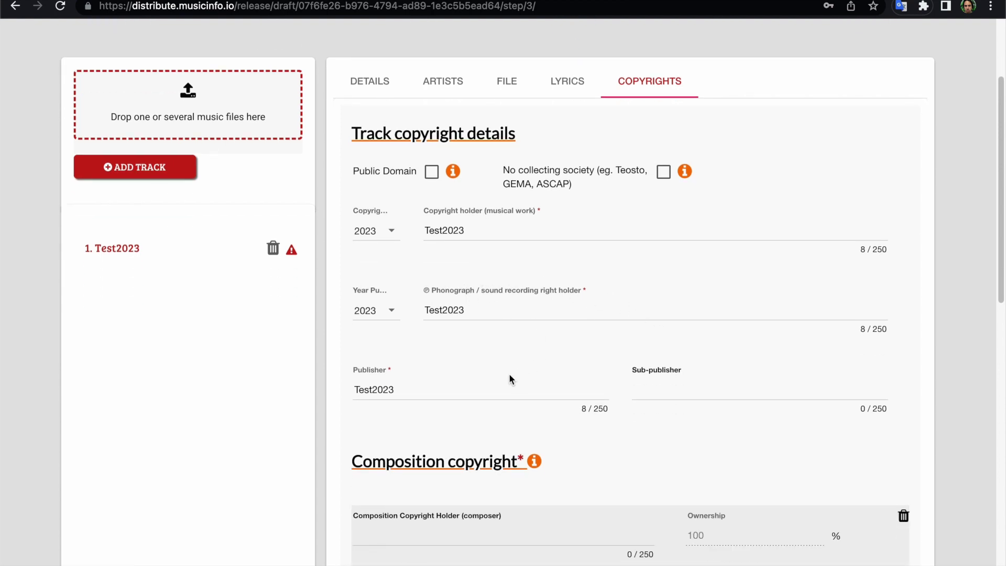
scroll(509, 375, "down", 1)
mouse_move(453, 162)
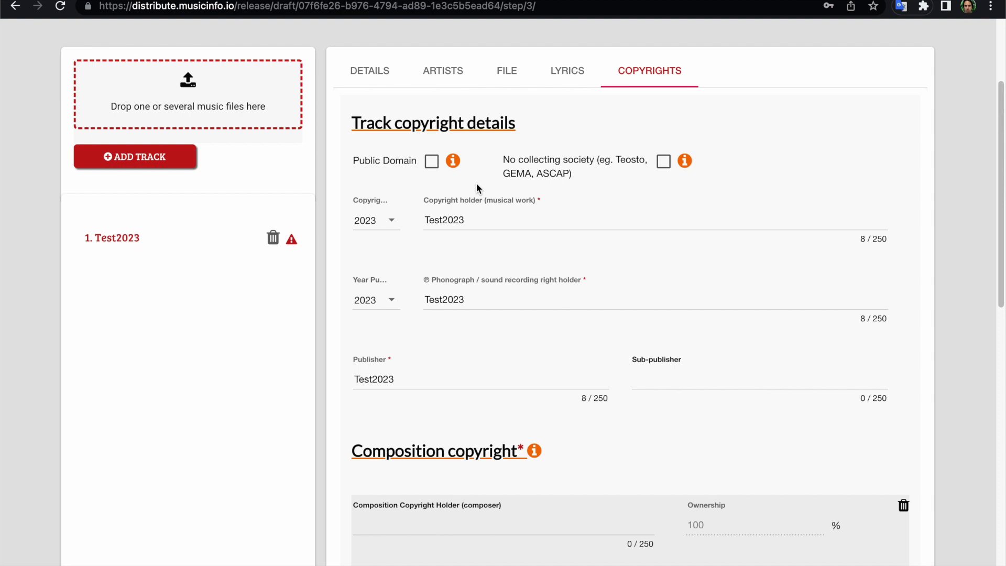
scroll(499, 177, "down", 1)
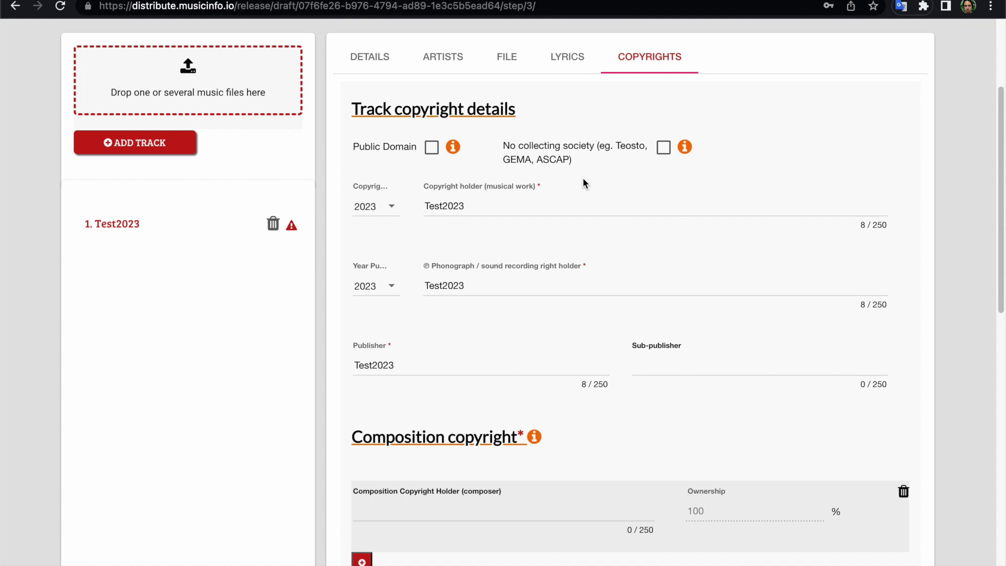
scroll(584, 181, "down", 5)
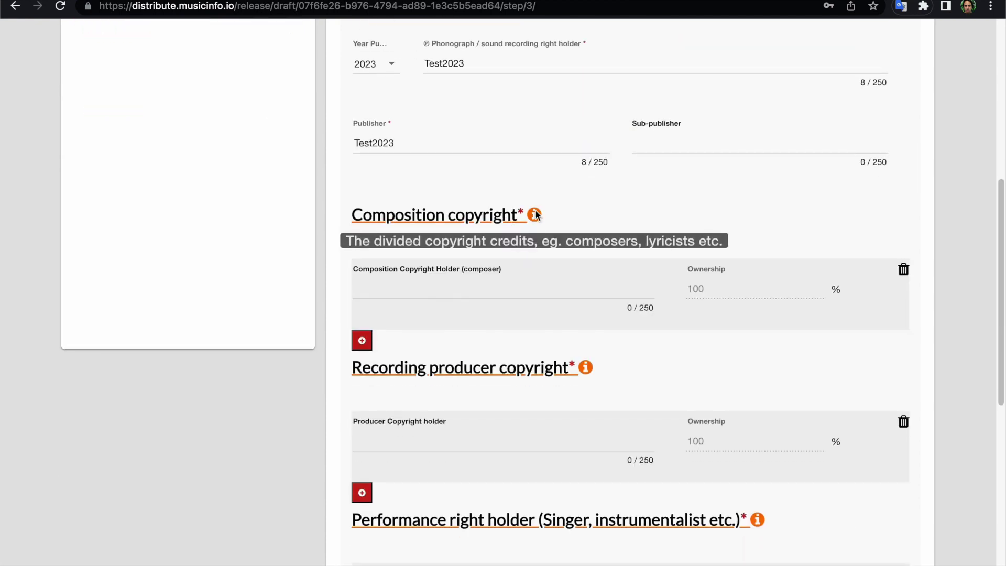
Paste Test2023 as Composition Copyright Holder and Producer Copyright holder.
left_click(482, 289)
type("Test2023")
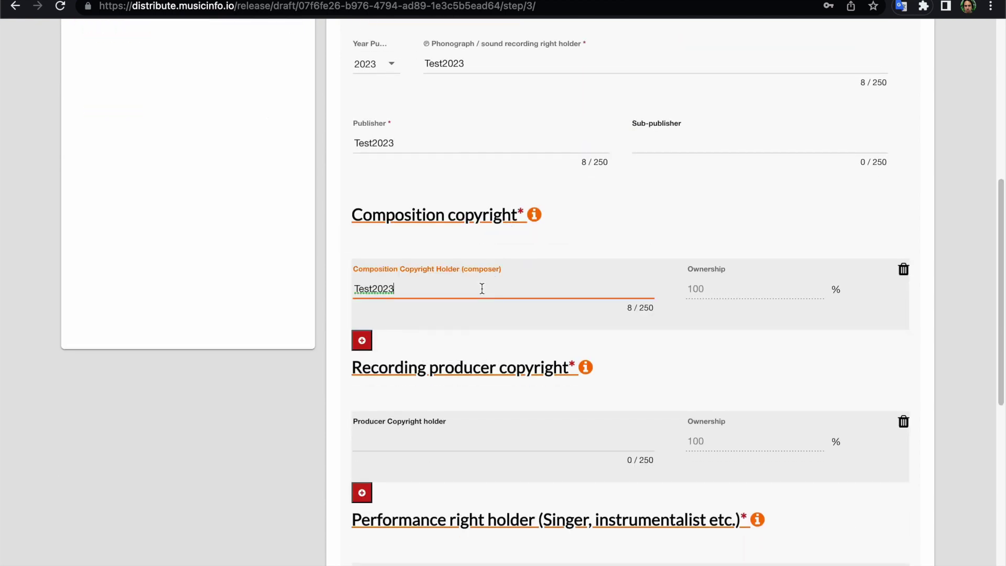
scroll(482, 288, "down", 2)
scroll(482, 288, "down", 1)
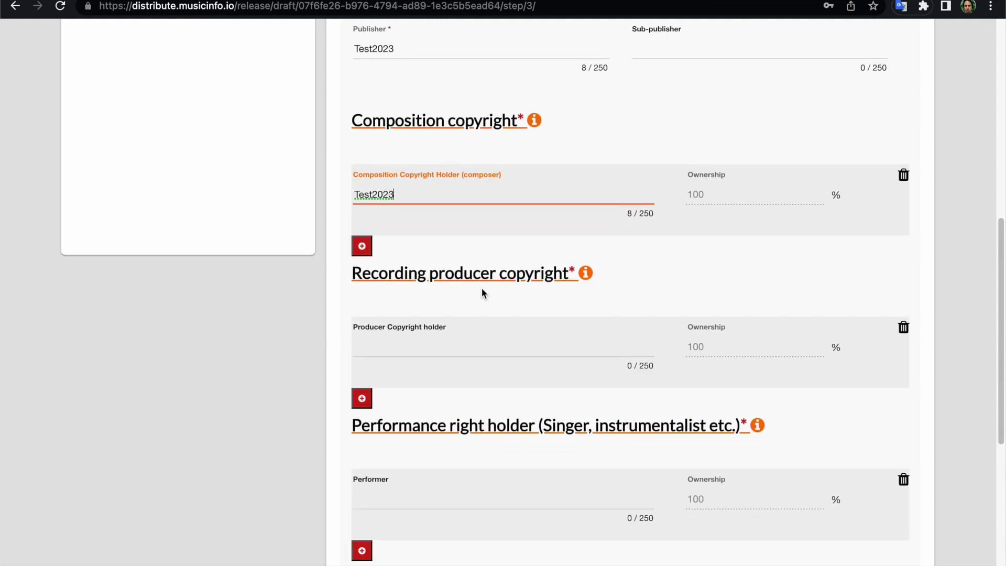
left_click(434, 350)
type("Test2023")
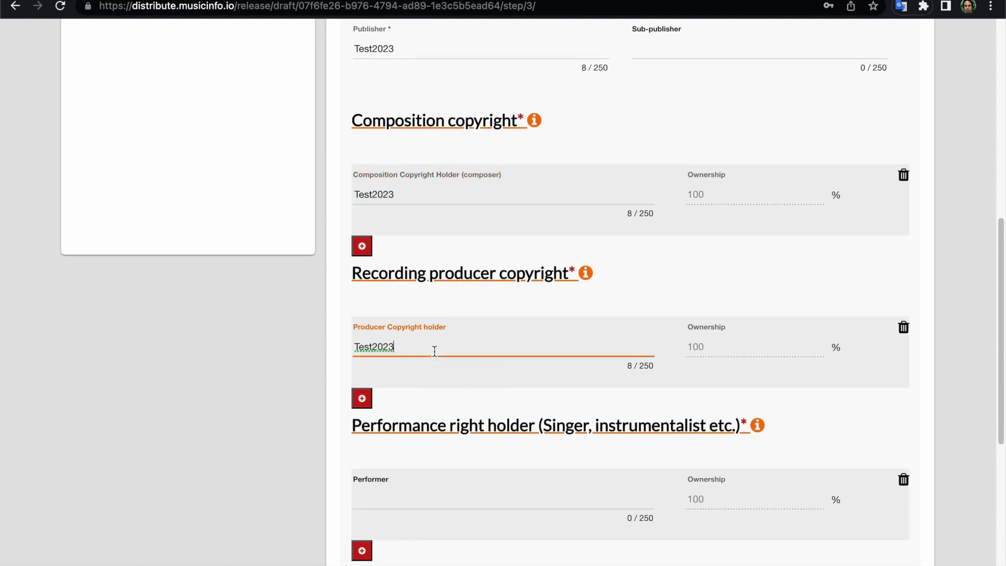
scroll(434, 350, "down", 5)
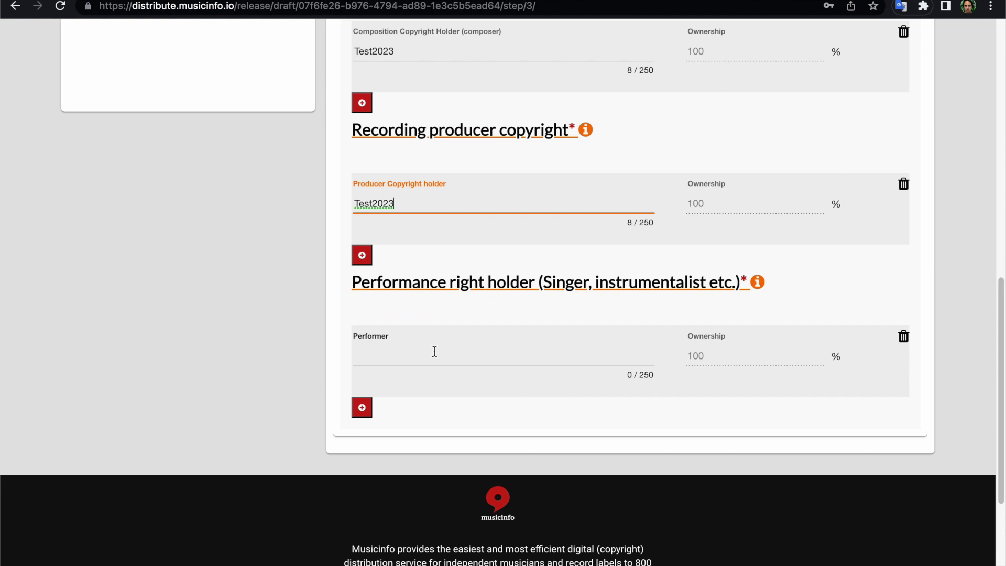
Enter Test2023 as the Performer and advance to step 4 Review.
left_click(434, 351)
type("Test2023")
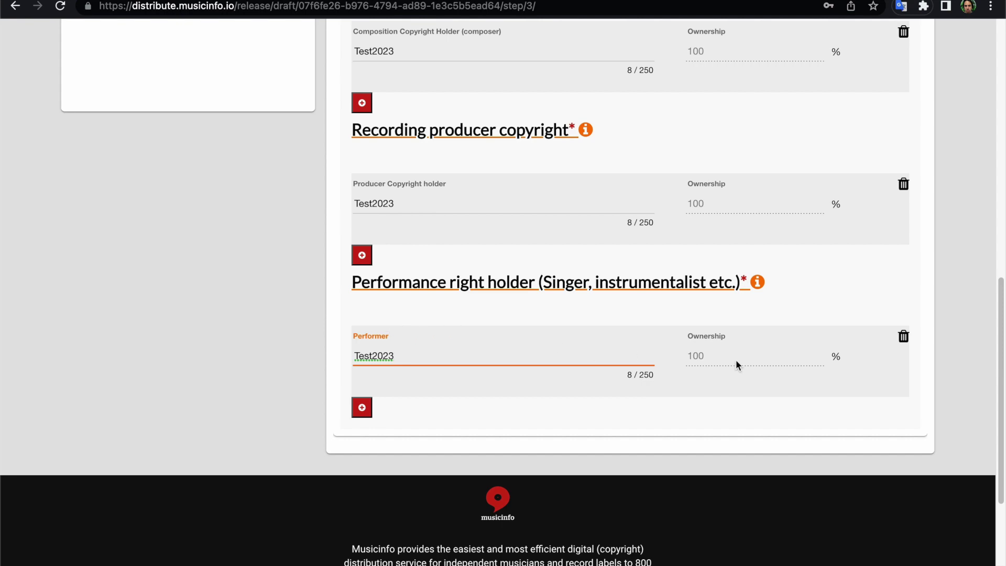
left_click(519, 376)
scroll(521, 376, "up", 15)
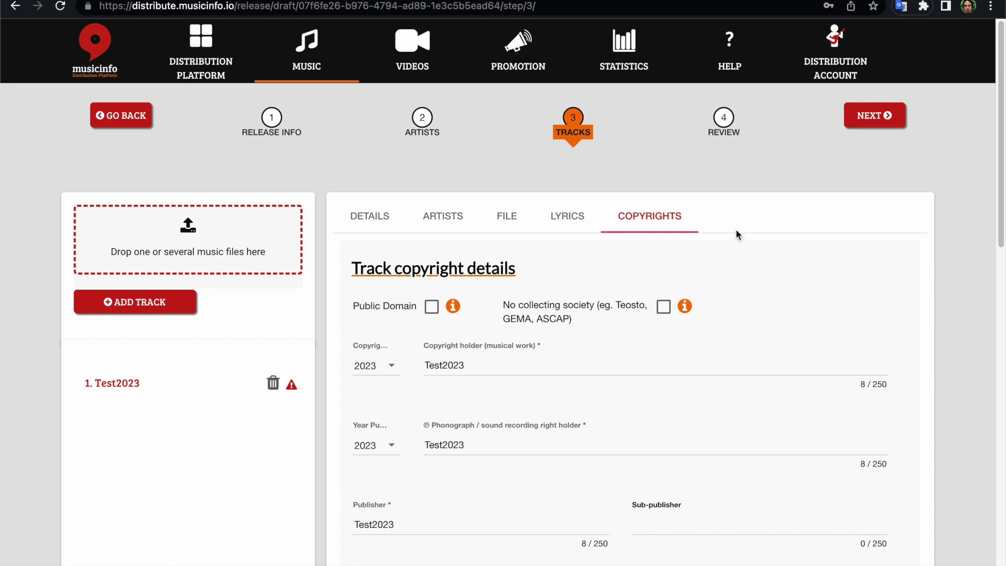
left_click(725, 120)
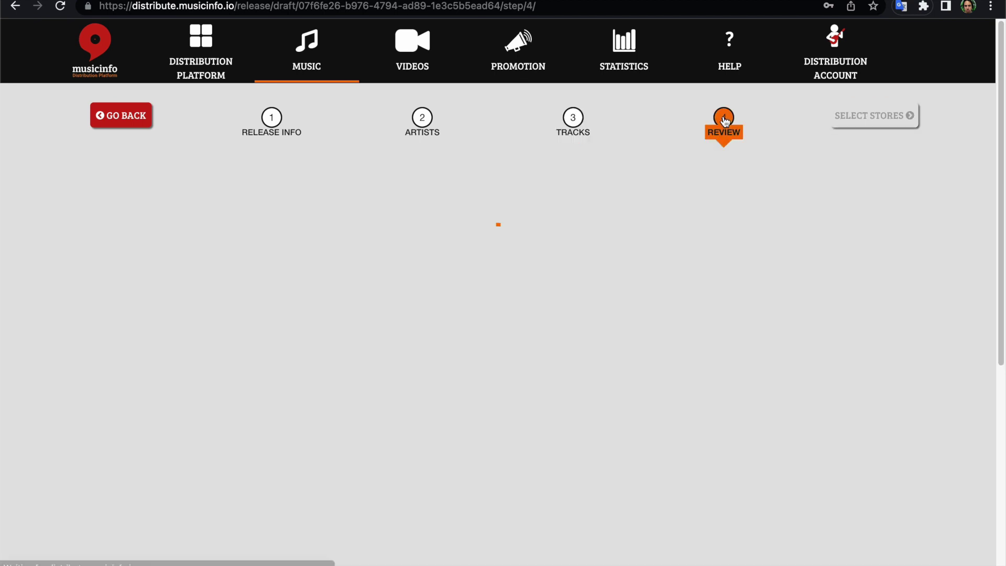
Open the release Review step and scroll through it.
left_click(560, 282)
scroll(562, 287, "down", 1)
scroll(560, 286, "down", 2)
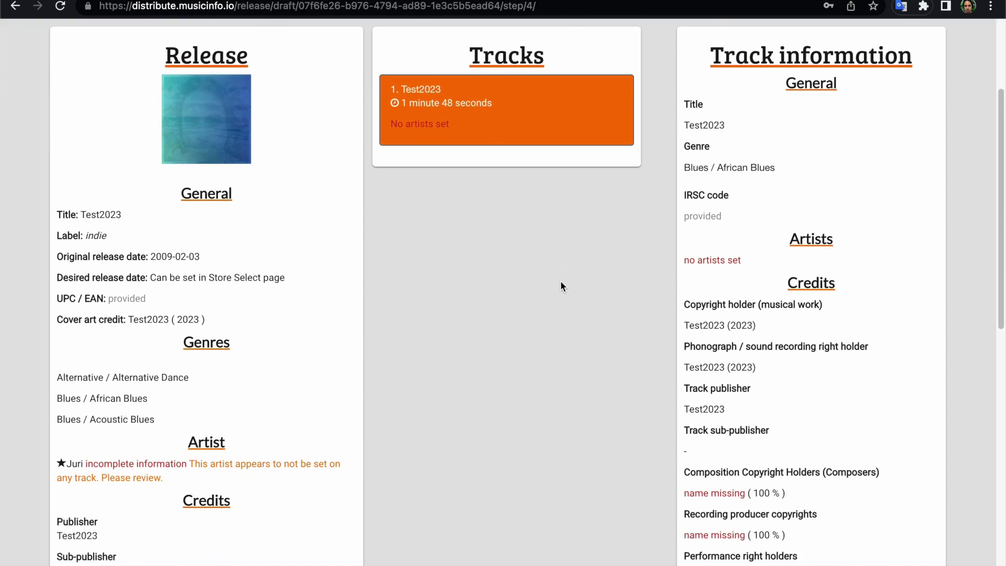
scroll(541, 225, "up", 3)
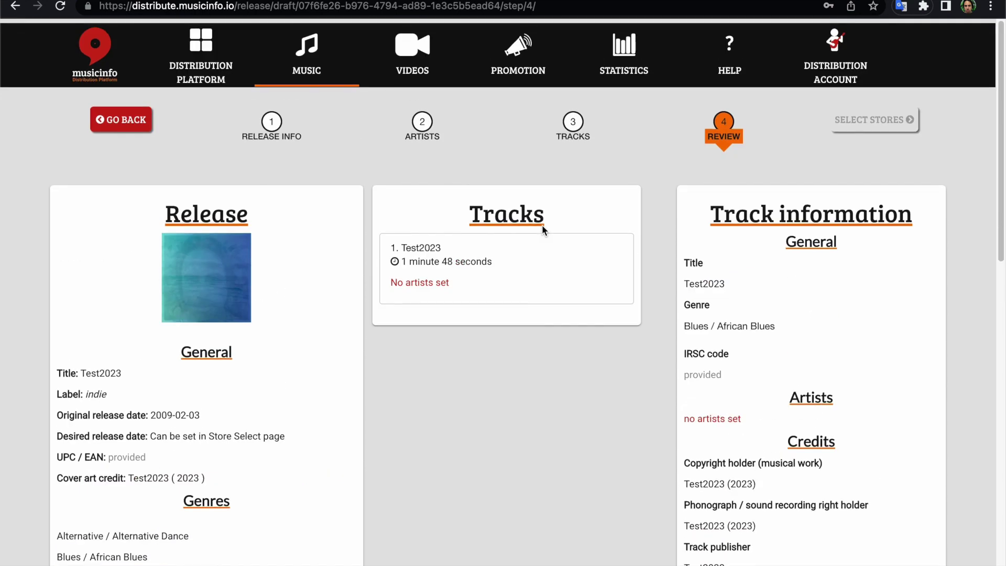
Return to the Tracks step and check the track's Lyrics, File, Artists and Details tabs.
left_click(573, 120)
scroll(516, 332, "down", 8)
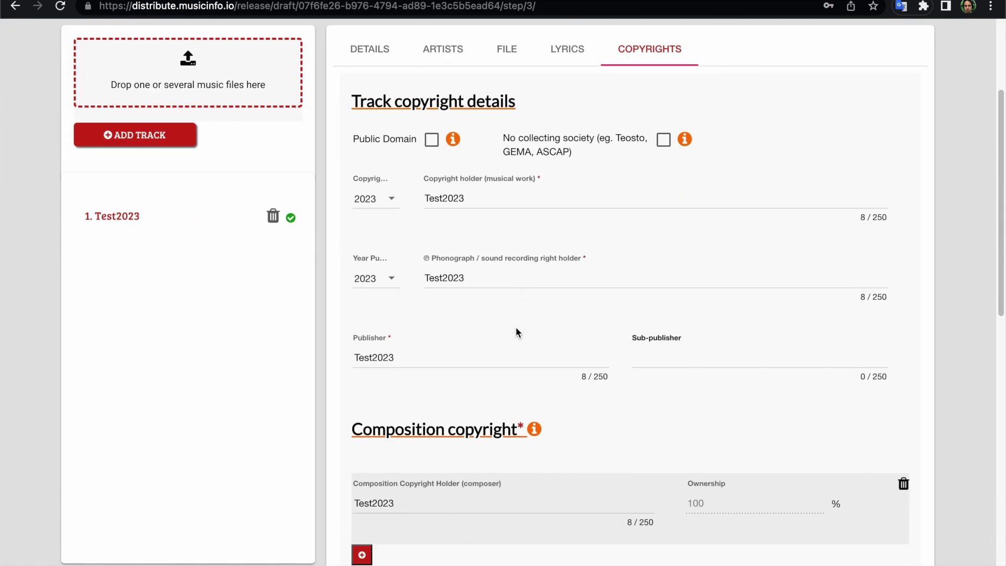
scroll(517, 332, "down", 6)
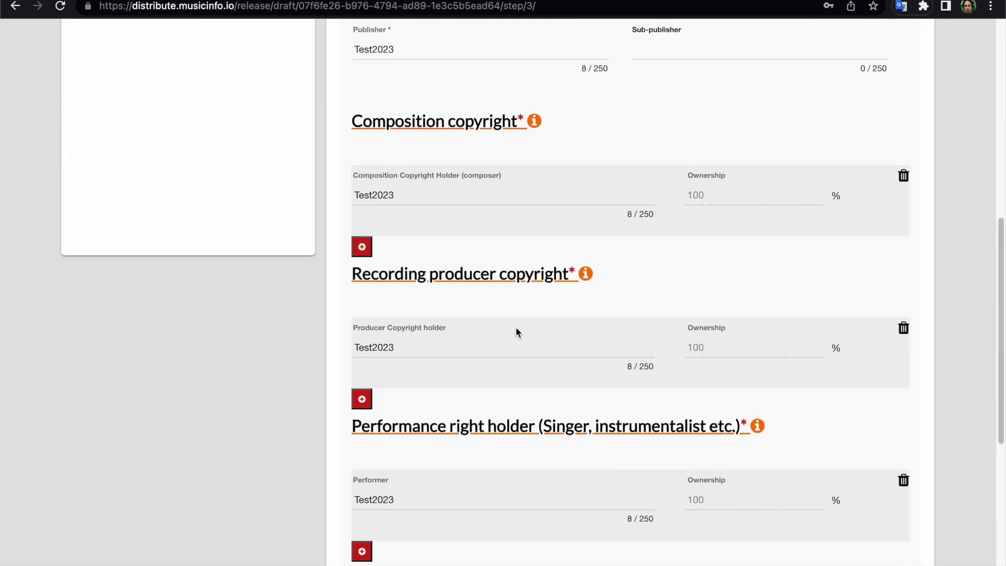
scroll(516, 332, "up", 14)
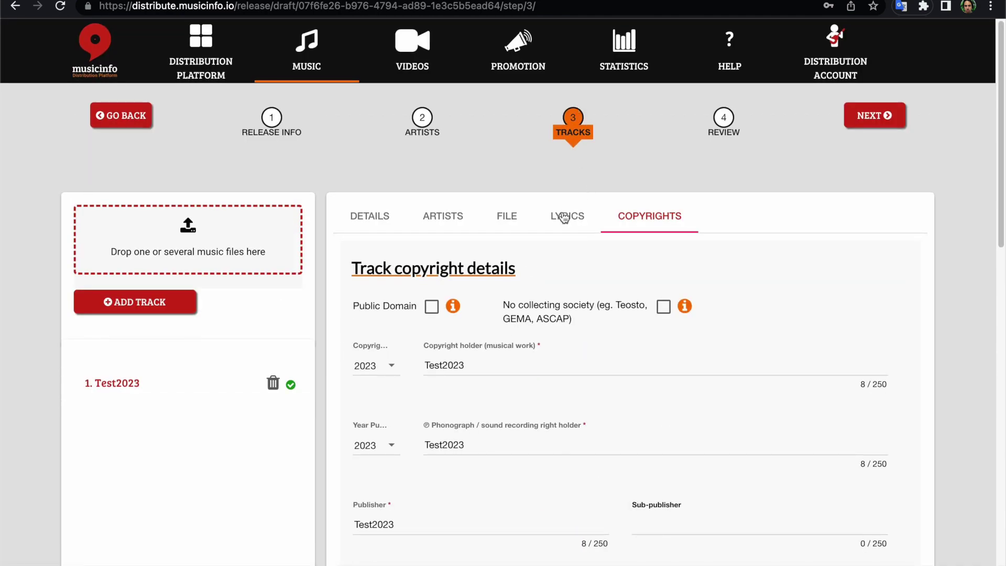
left_click(561, 215)
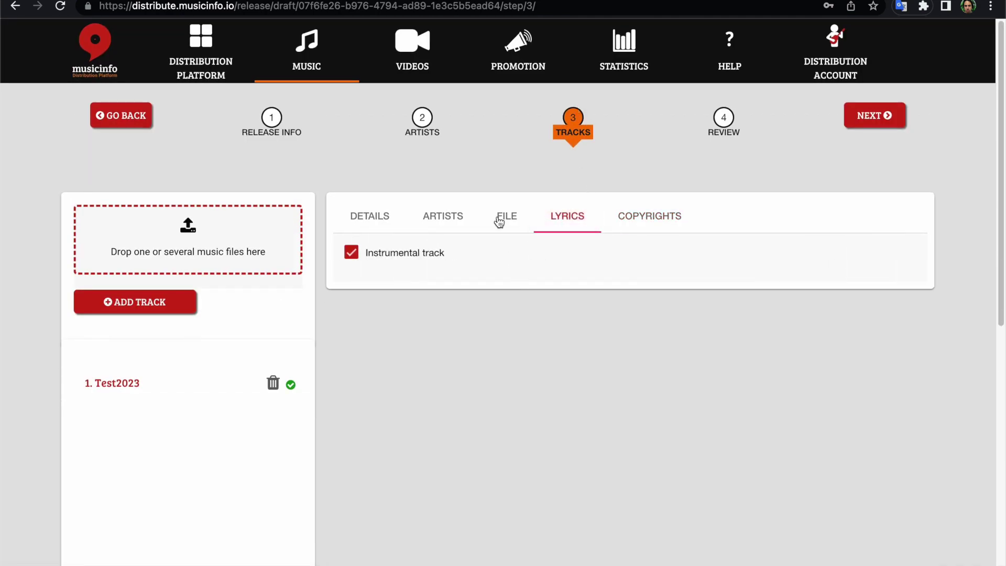
left_click(499, 216)
left_click(449, 219)
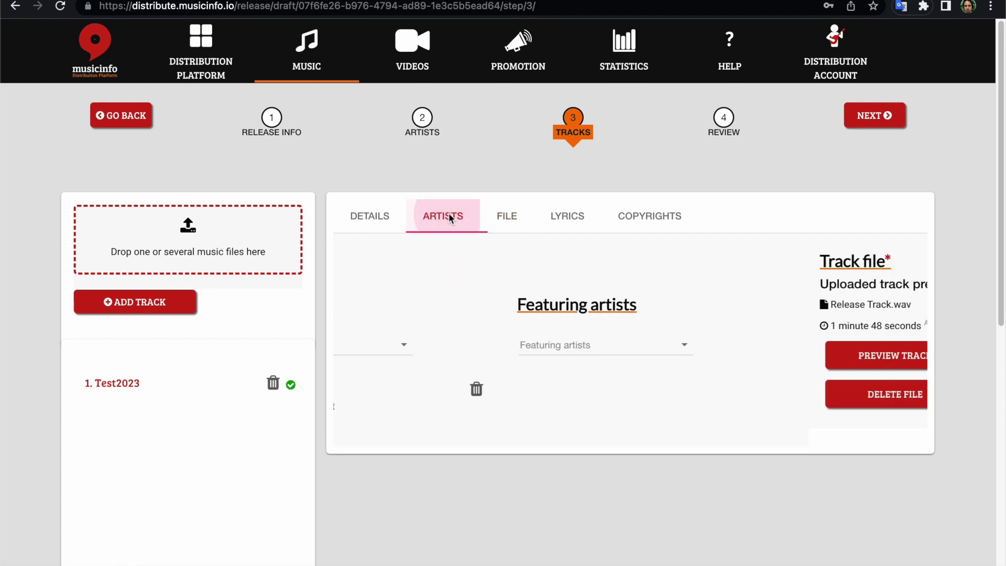
left_click(375, 215)
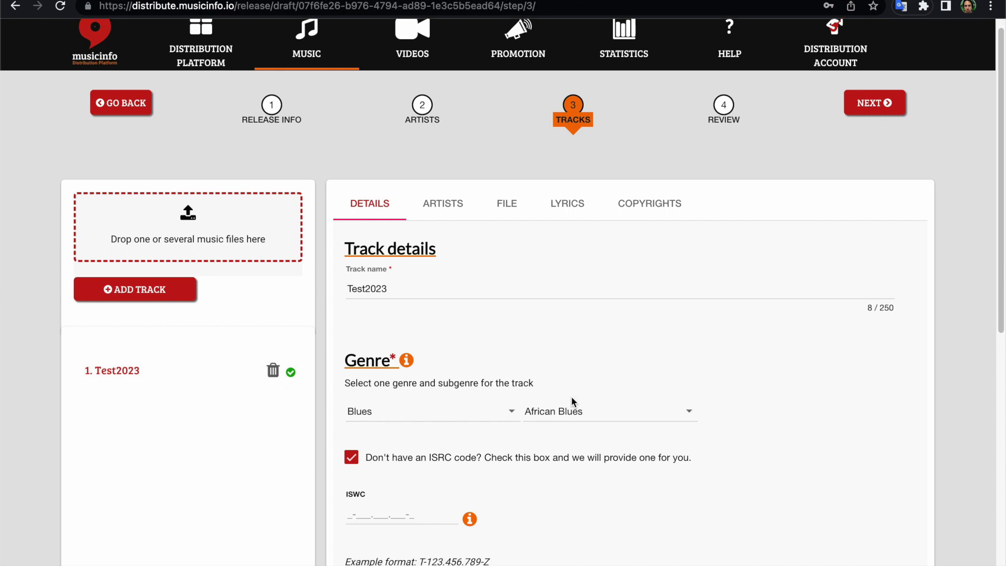
Scroll through the release review, then show the main artist's required Spotify and Apple ID fields on the Artists step.
left_click(721, 131)
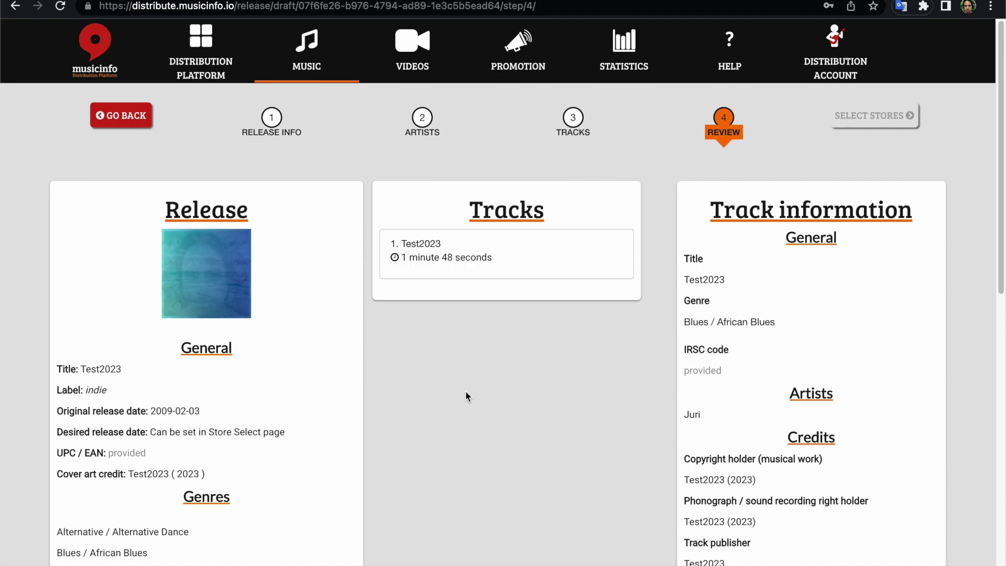
scroll(465, 394, "down", 1)
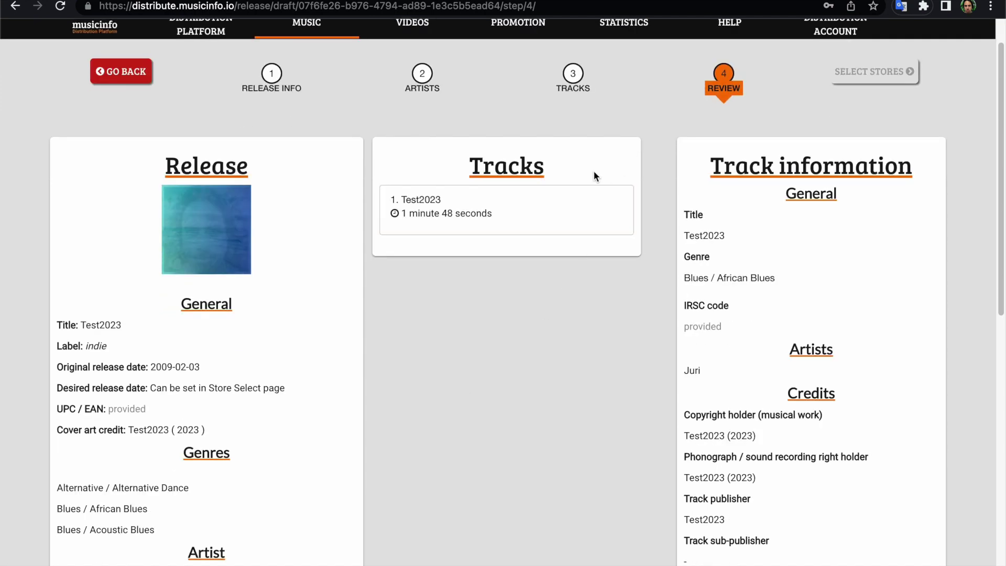
scroll(518, 446, "down", 5)
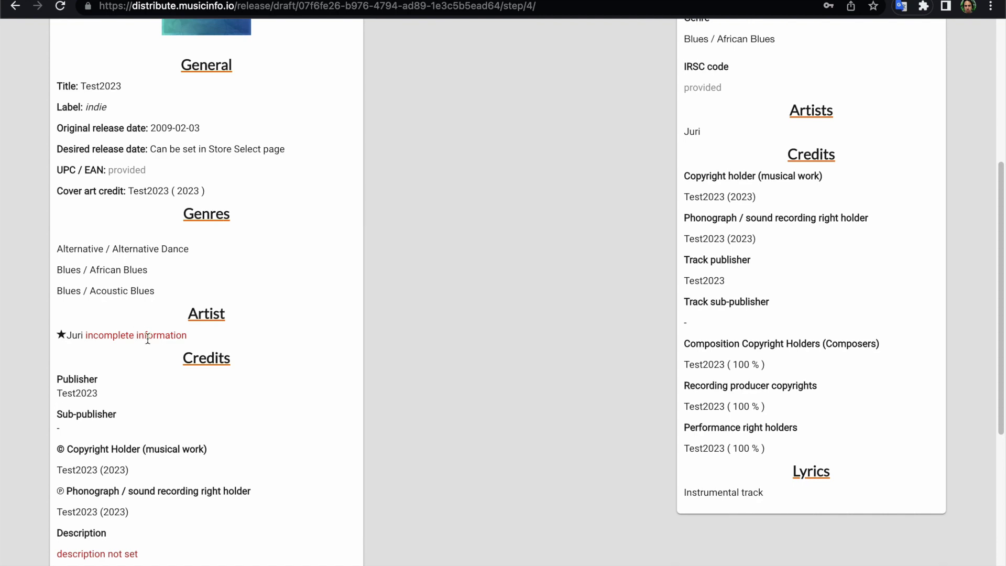
scroll(293, 399, "down", 3)
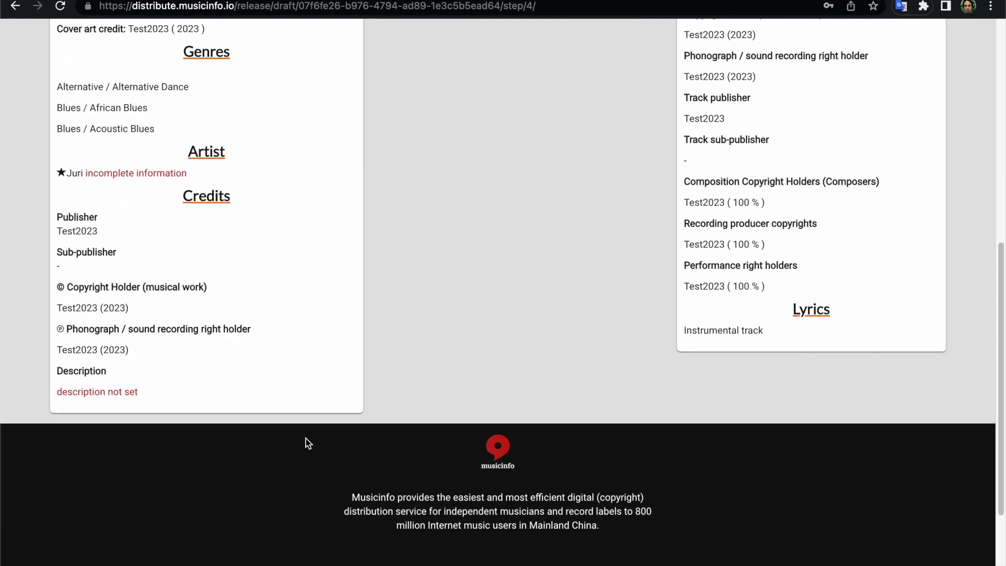
scroll(202, 388, "up", 9)
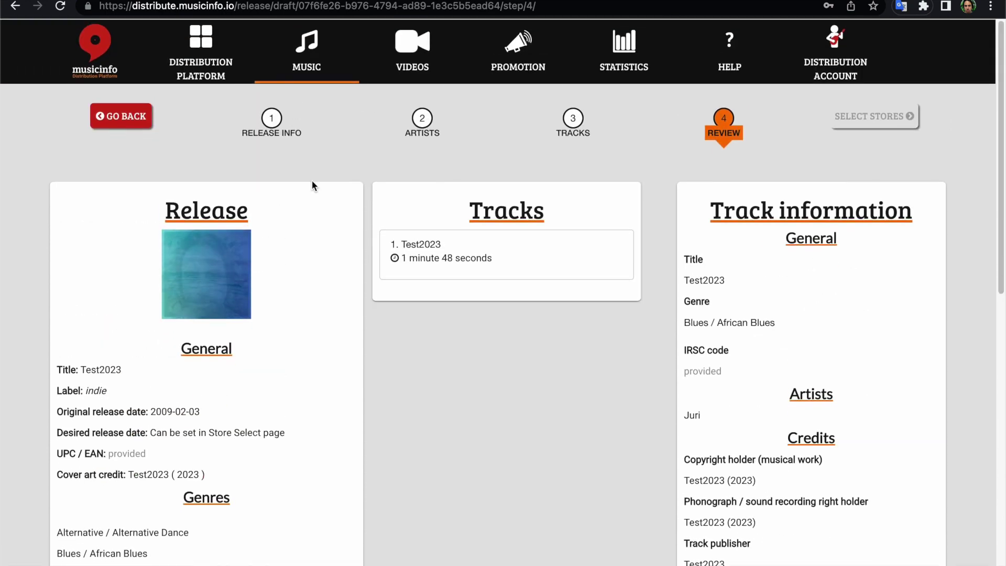
left_click(423, 119)
scroll(519, 319, "down", 3)
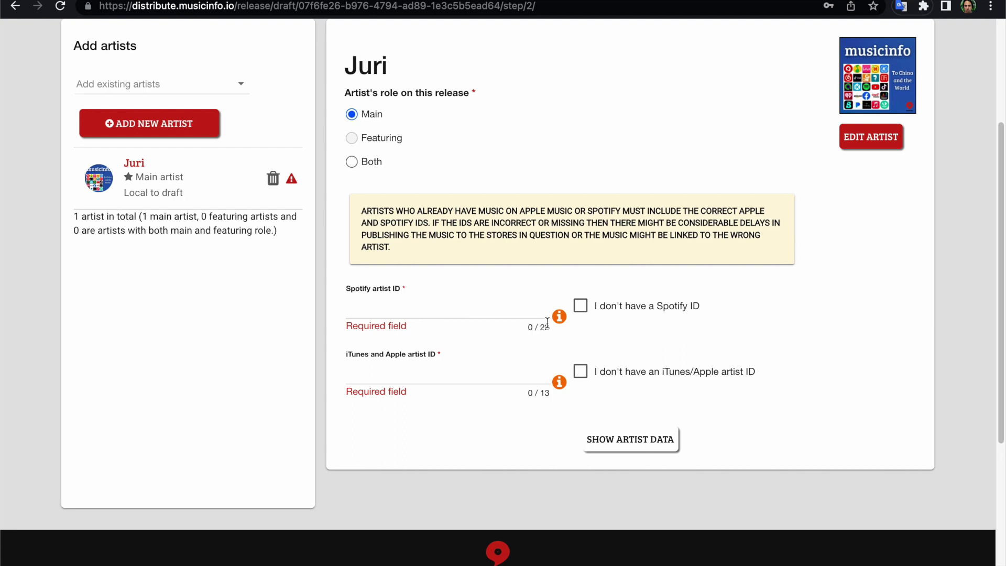
Tick 'I don't have a Spotify ID' and 'I don't have an iTunes/Apple artist ID' for the main artist.
left_click(581, 305)
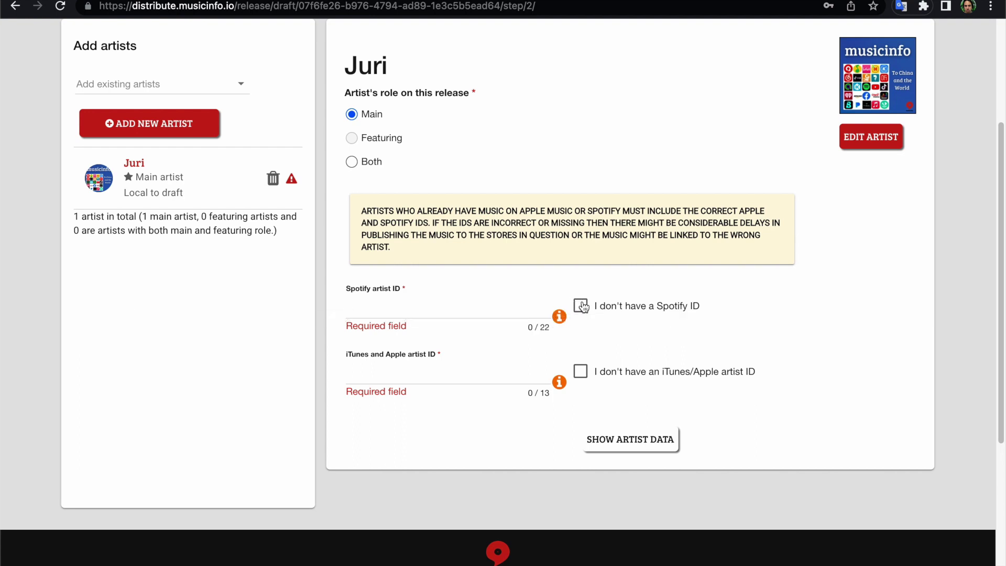
left_click(581, 359)
scroll(501, 397, "up", 3)
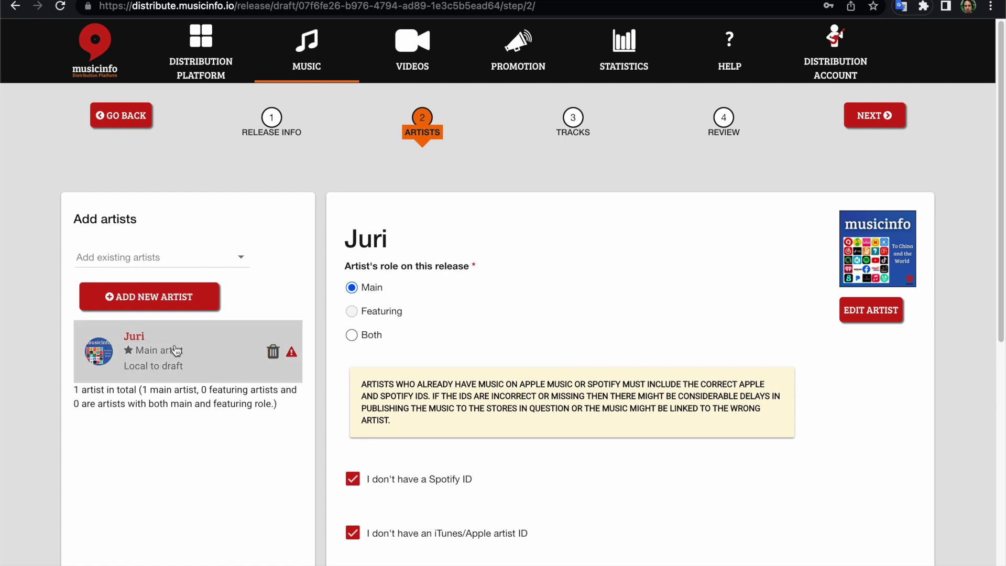
After the release-level removal is refused, remove the main artist from the track's main artists.
left_click(273, 355)
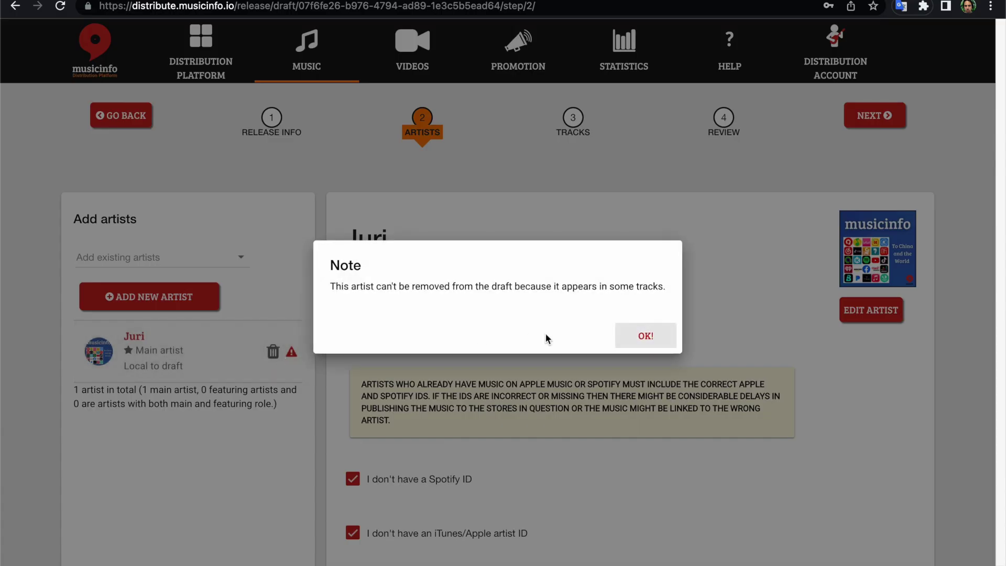
left_click(639, 338)
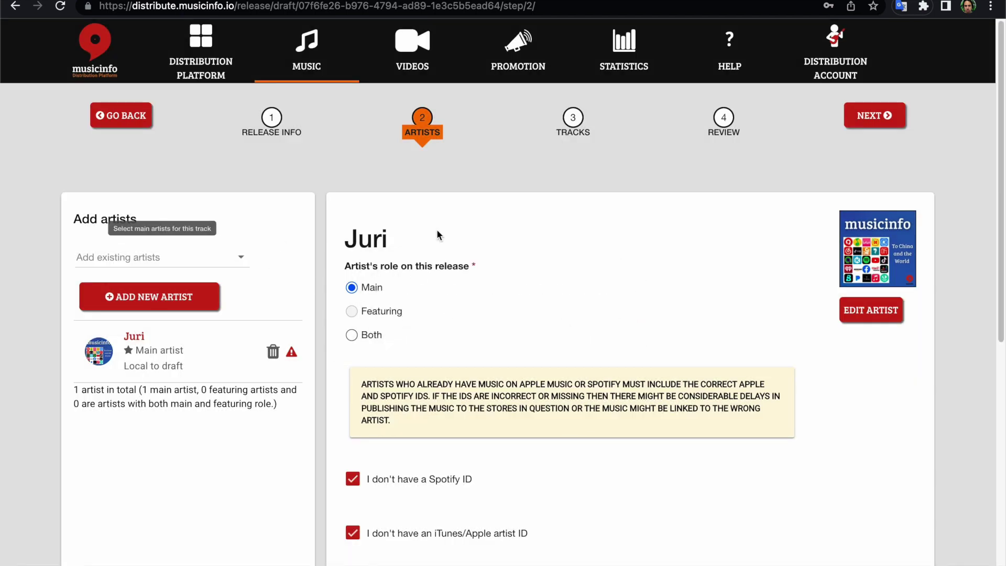
left_click(571, 120)
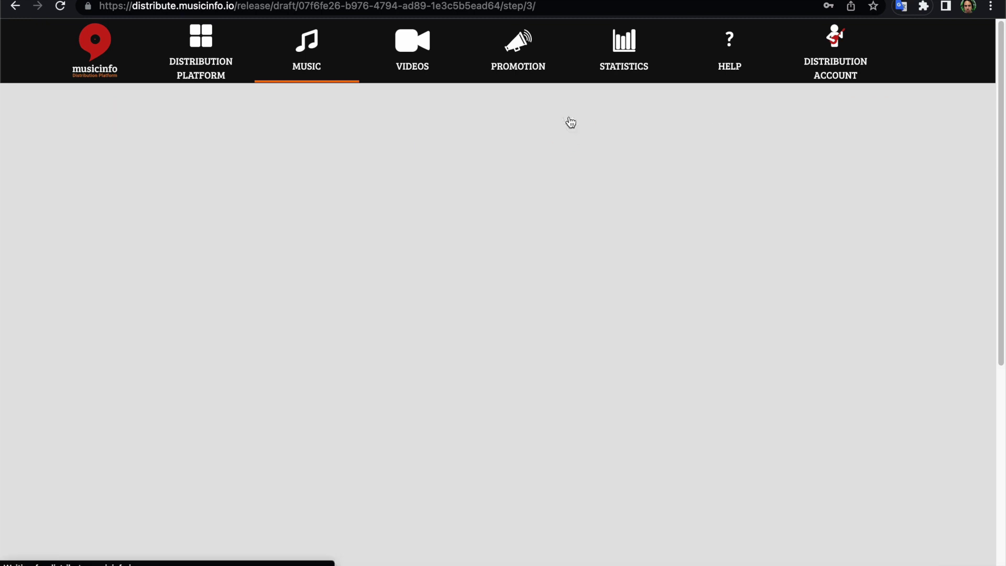
scroll(501, 345, "down", 1)
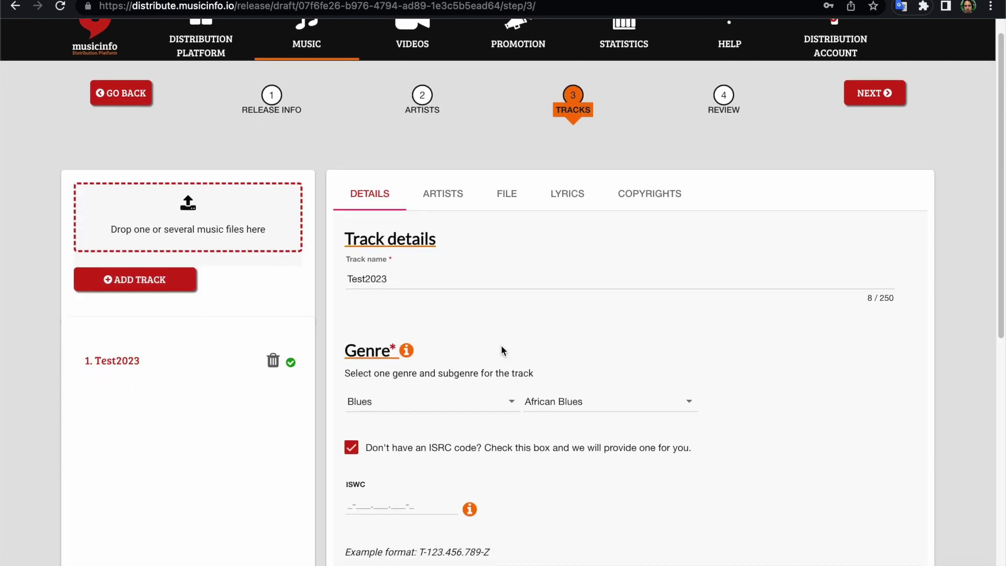
left_click(440, 194)
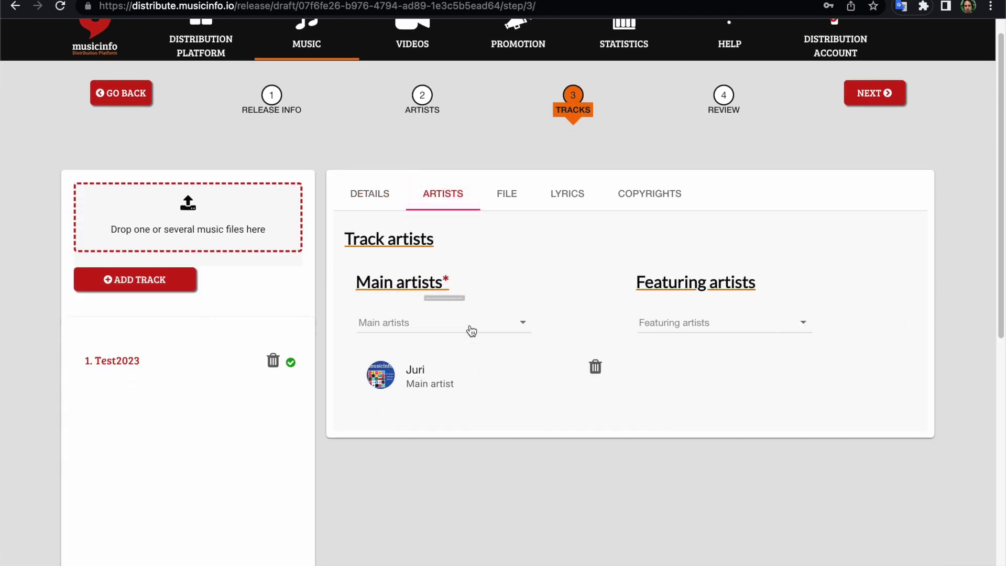
left_click(596, 365)
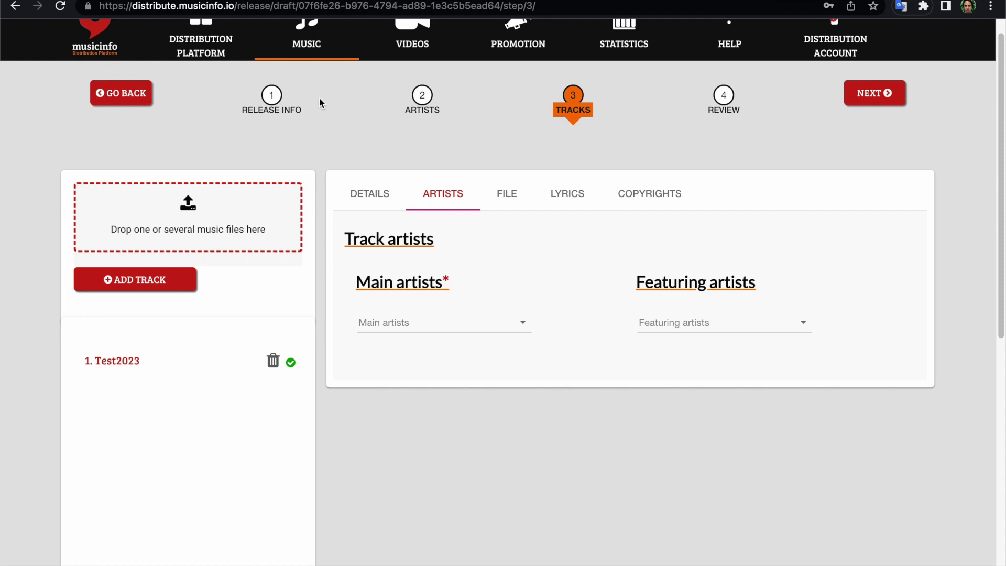
Delete the main artist from the release draft, leaving 0 artists on the Artists step.
left_click(422, 98)
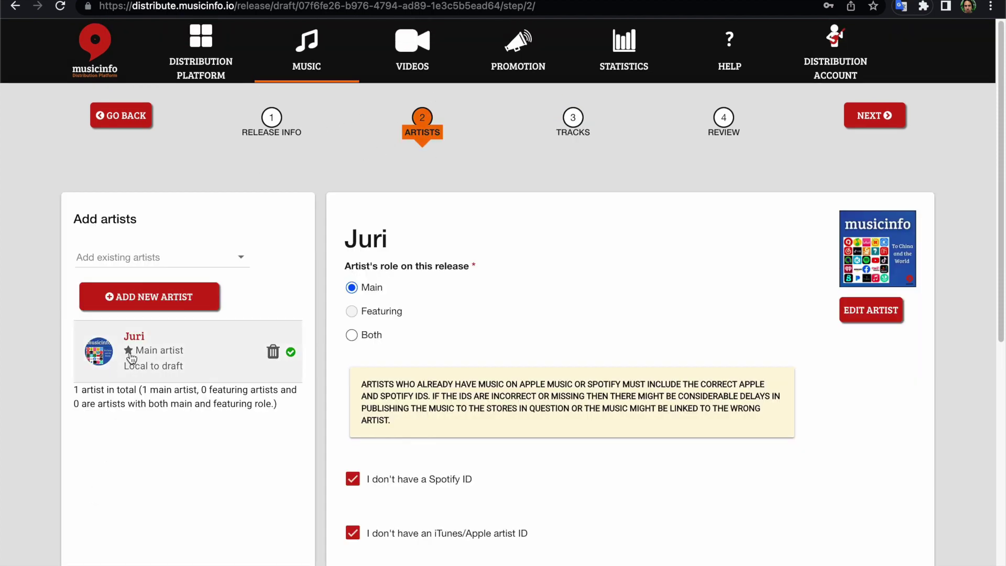
left_click(273, 352)
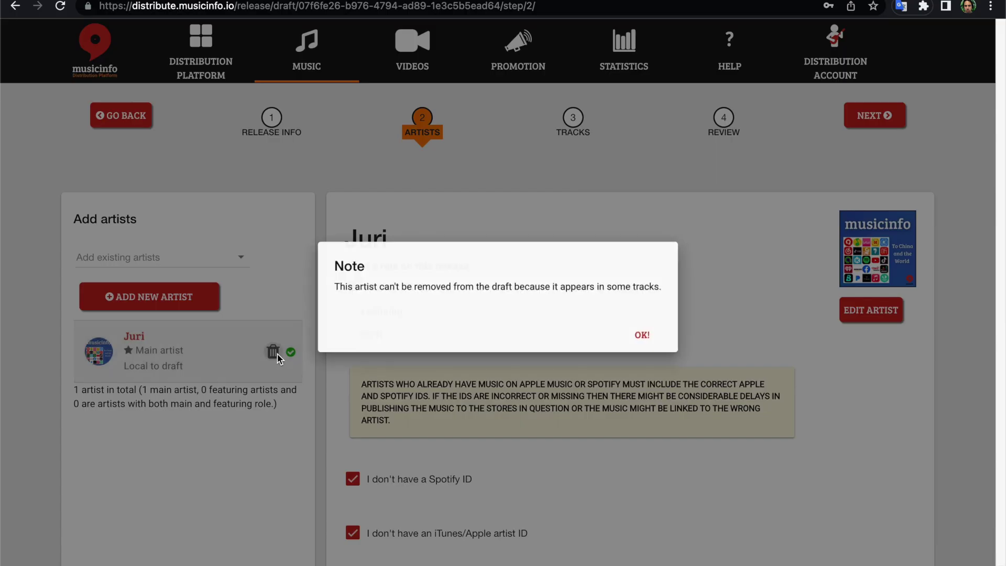
left_click(637, 335)
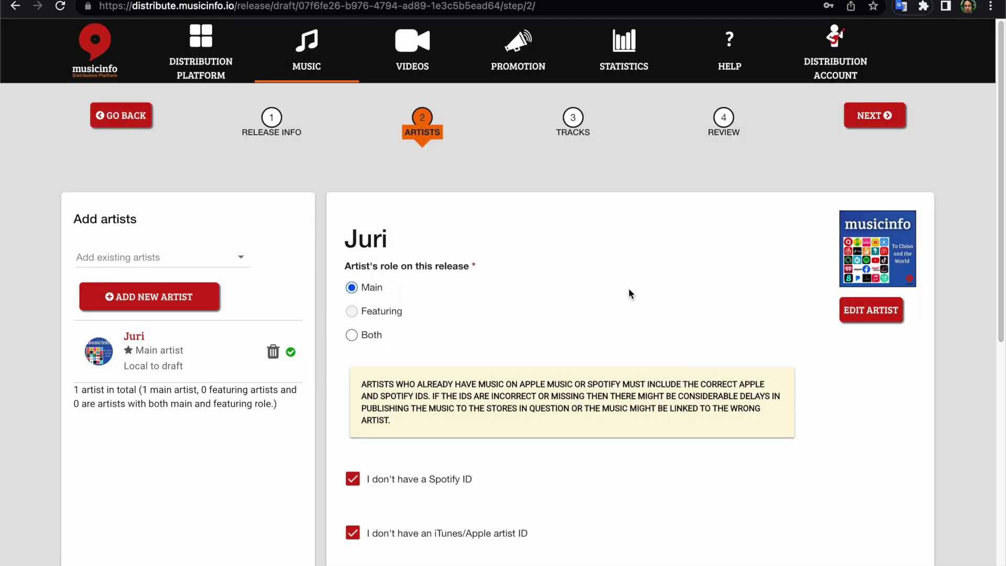
left_click(585, 122)
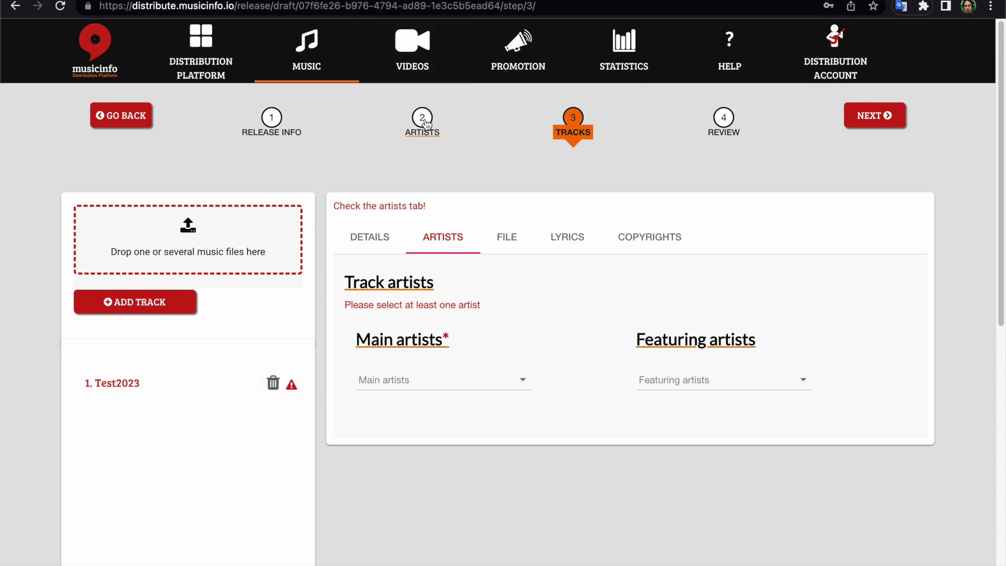
left_click(375, 236)
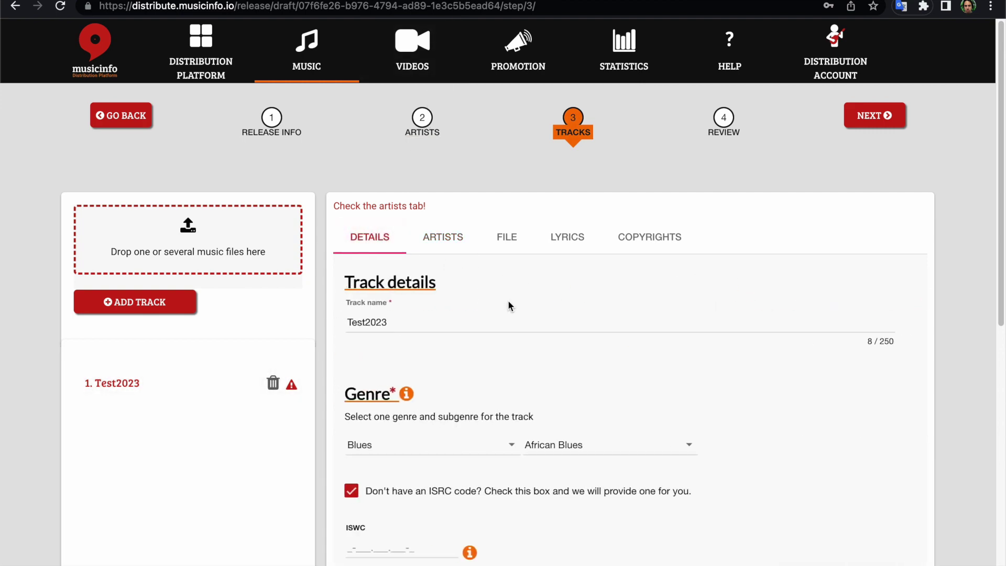
scroll(509, 303, "down", 5)
scroll(508, 303, "up", 5)
left_click(424, 125)
left_click(271, 351)
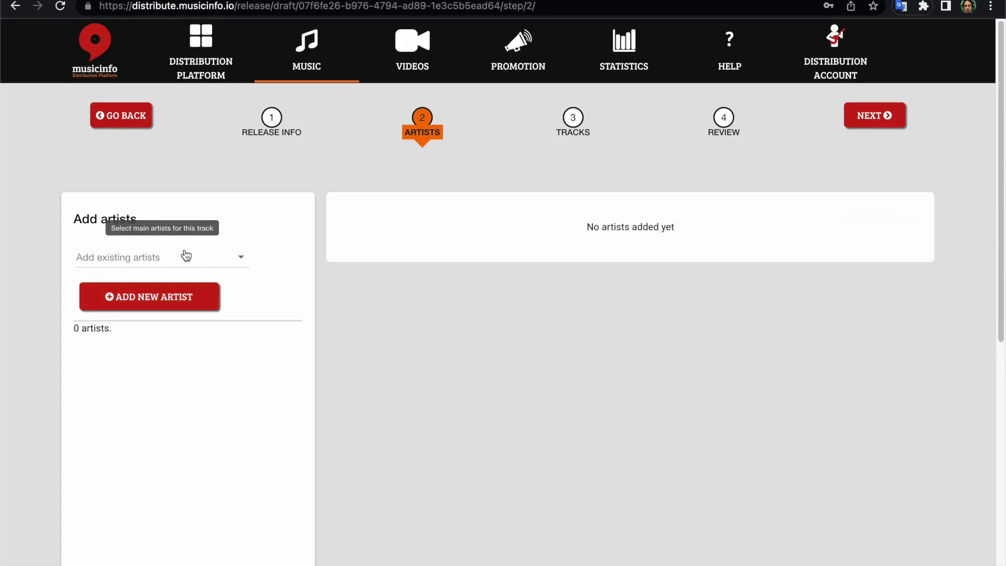
Create a new main artist named 'Test2023' for the release.
left_click(186, 256)
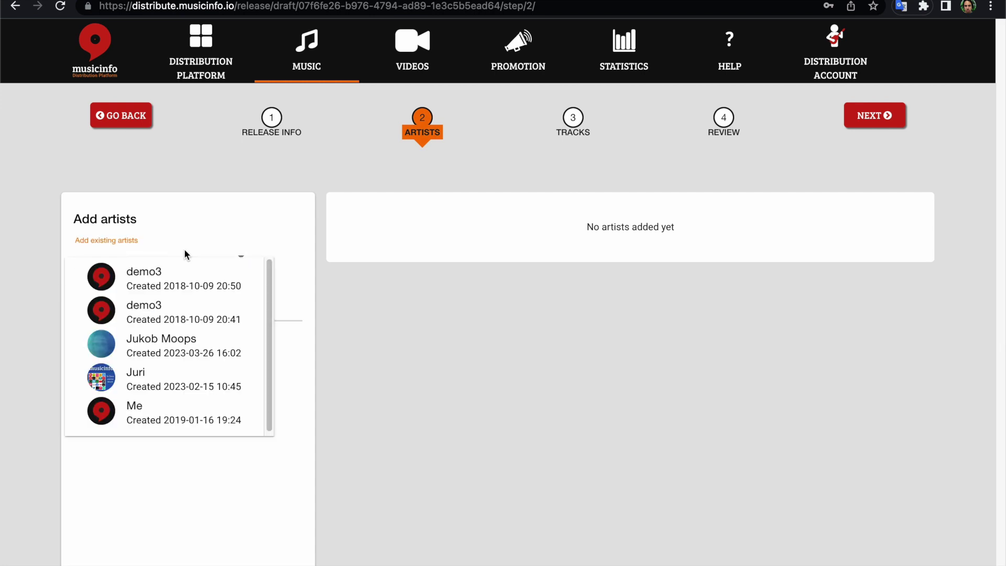
left_click(269, 230)
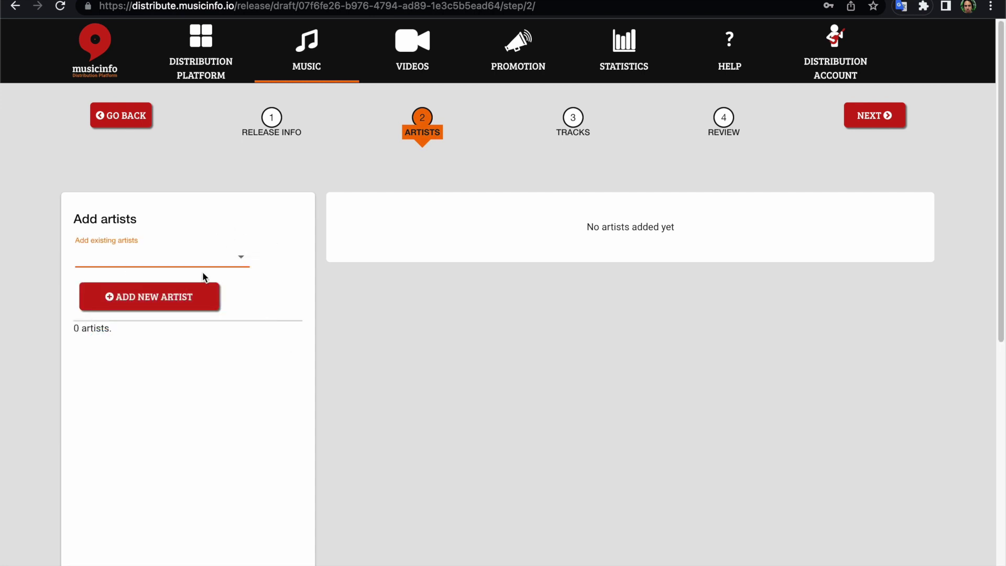
left_click(198, 295)
left_click(497, 292)
type("Test2023")
left_click(539, 370)
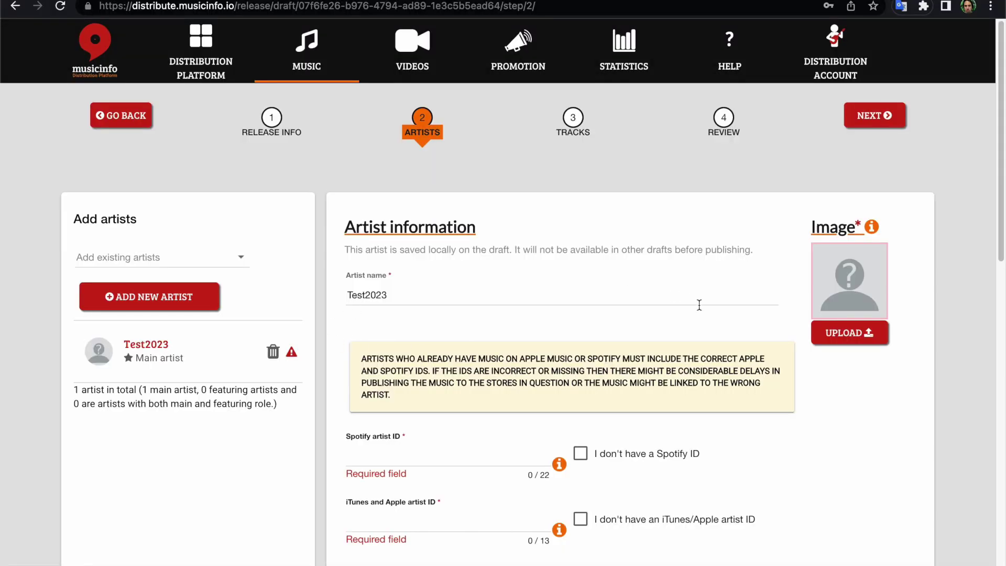
Use 'Release Image 3000 x 3000.jpg' as Test2023's artist picture, credited 'test' with copyright year 2023.
left_click(862, 345)
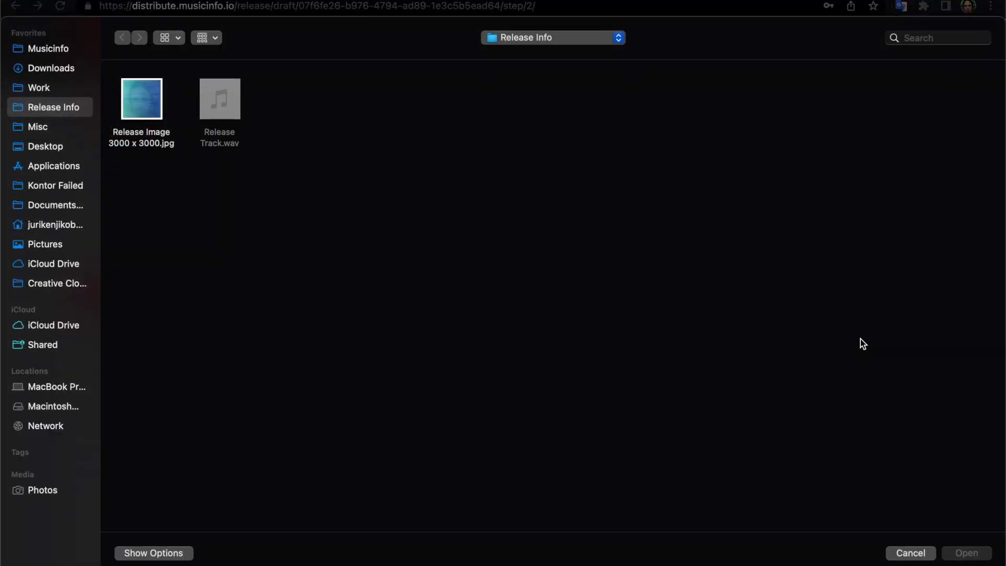
left_click(152, 109)
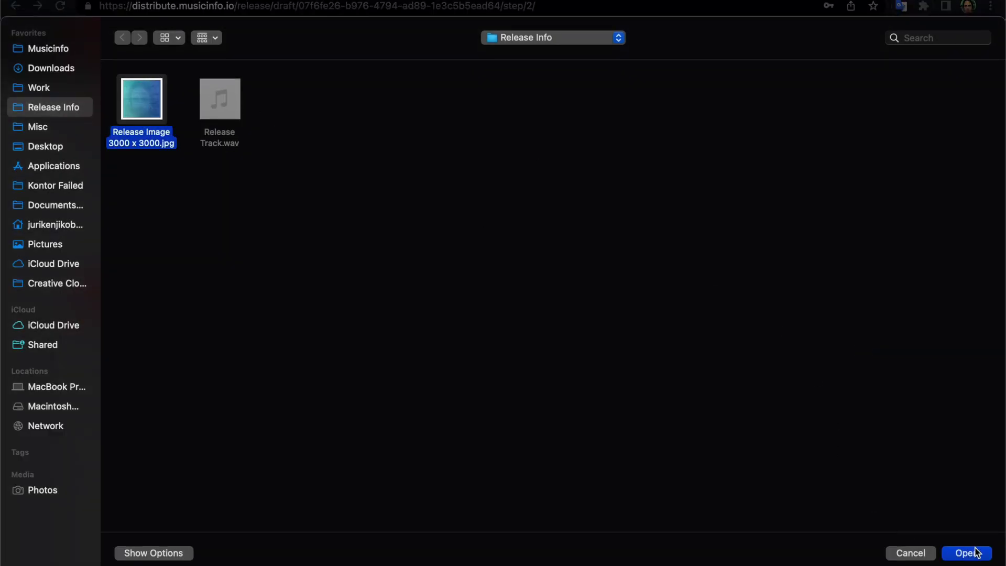
left_click(976, 553)
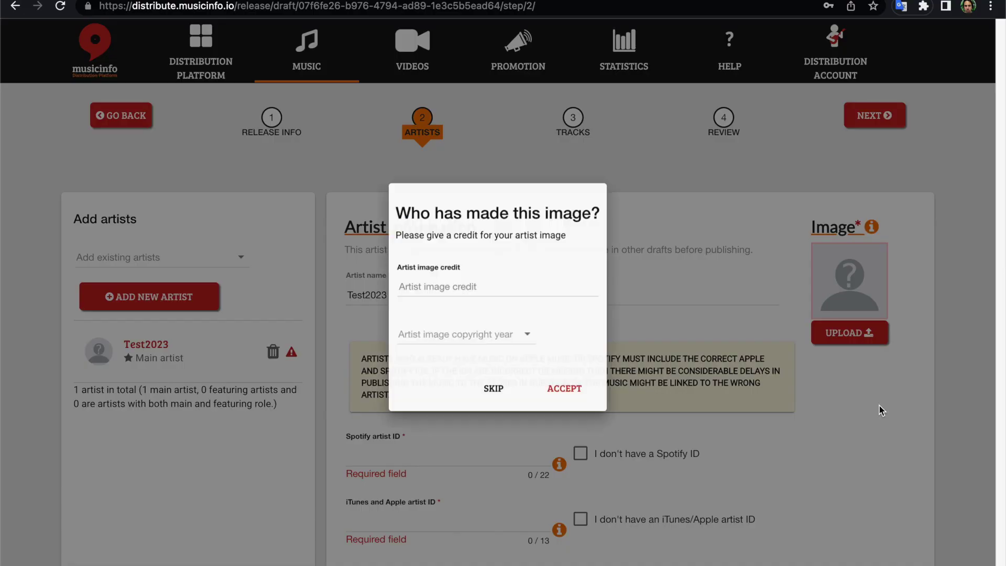
left_click(486, 348)
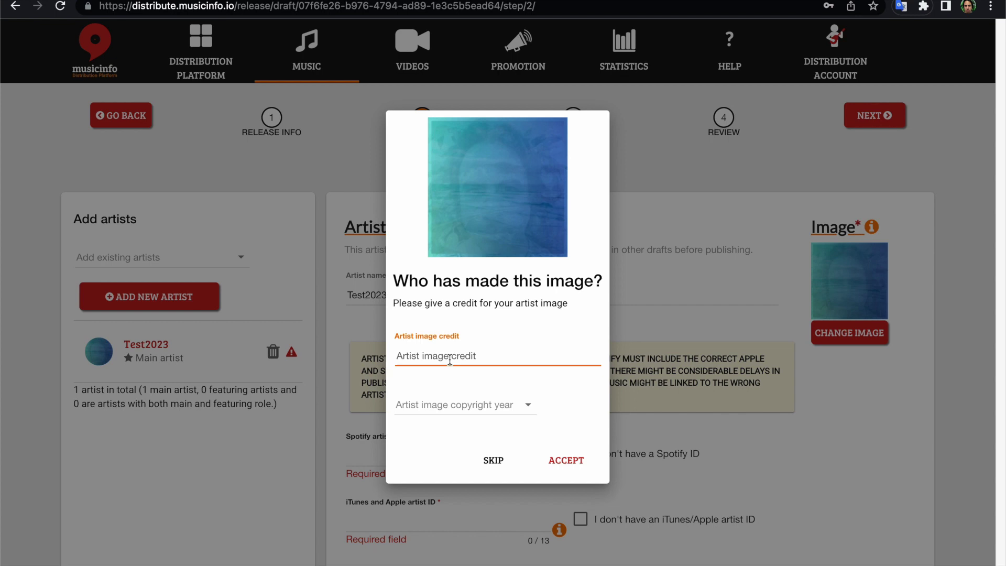
type("test")
left_click(446, 404)
left_click(447, 406)
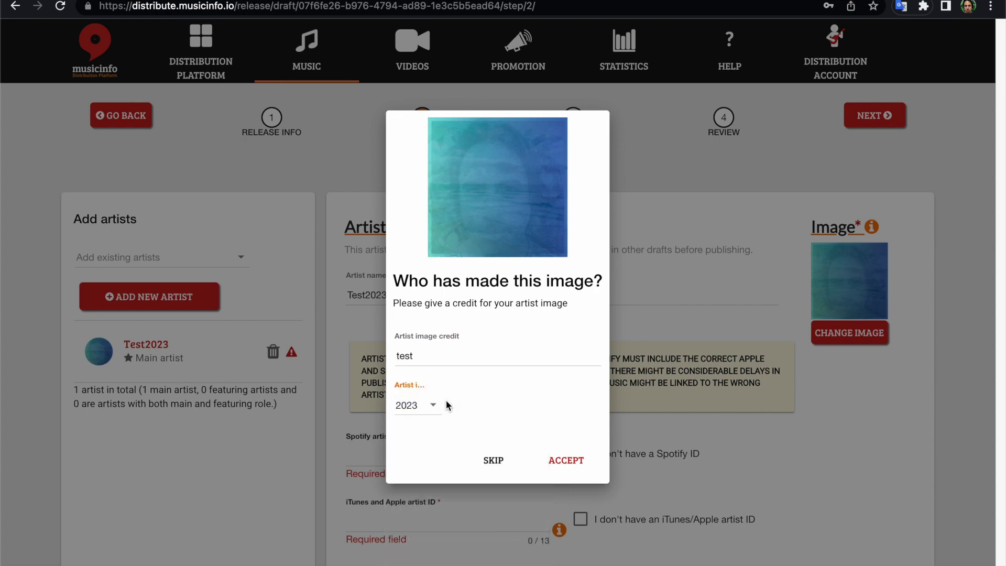
left_click(569, 463)
scroll(570, 465, "down", 3)
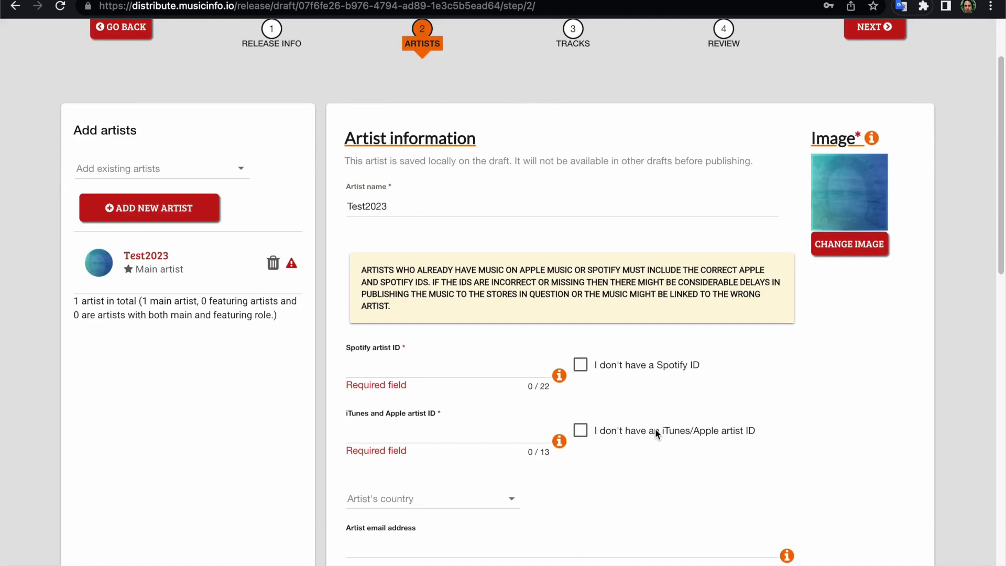
Tick 'I don't have a Spotify ID' and 'I don't have an iTunes/Apple artist ID' for Test2023.
left_click(581, 367)
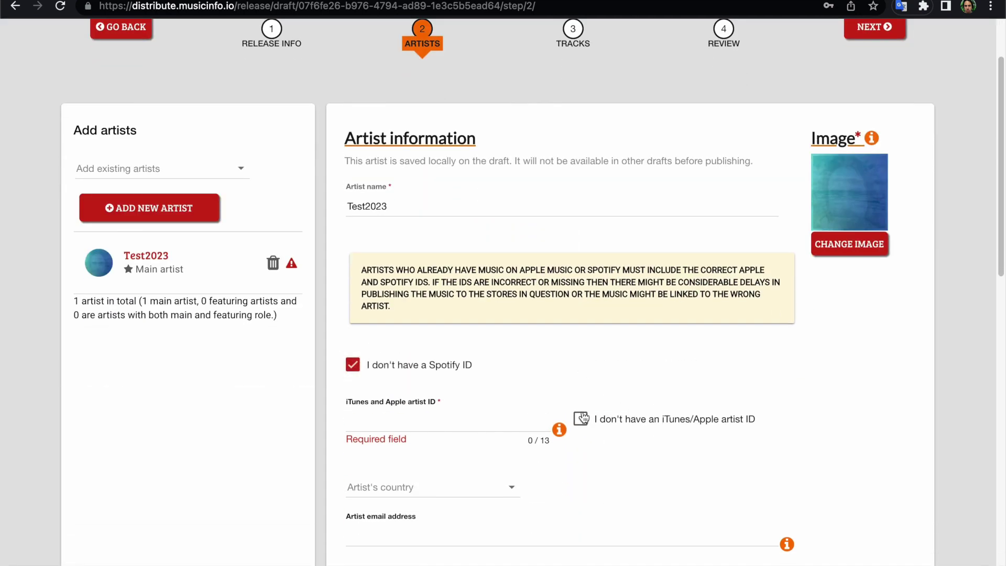
left_click(582, 417)
scroll(630, 373, "down", 5)
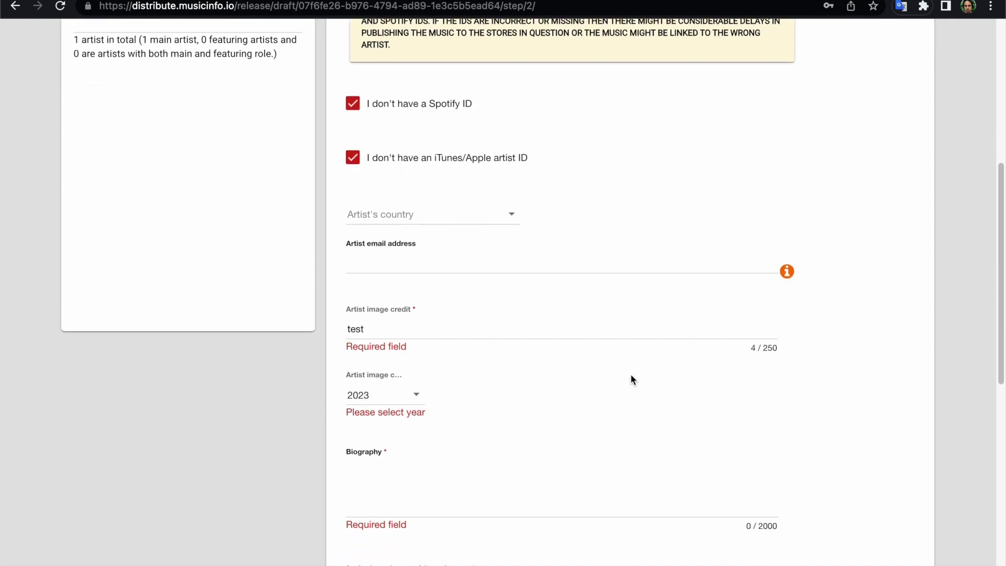
scroll(631, 375, "down", 1)
scroll(631, 375, "down", 5)
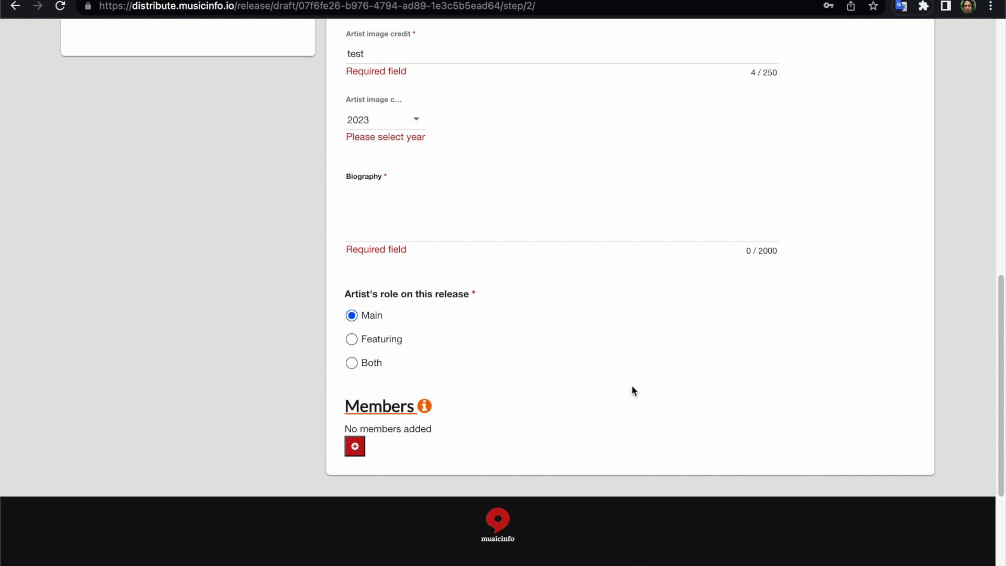
scroll(632, 387, "up", 15)
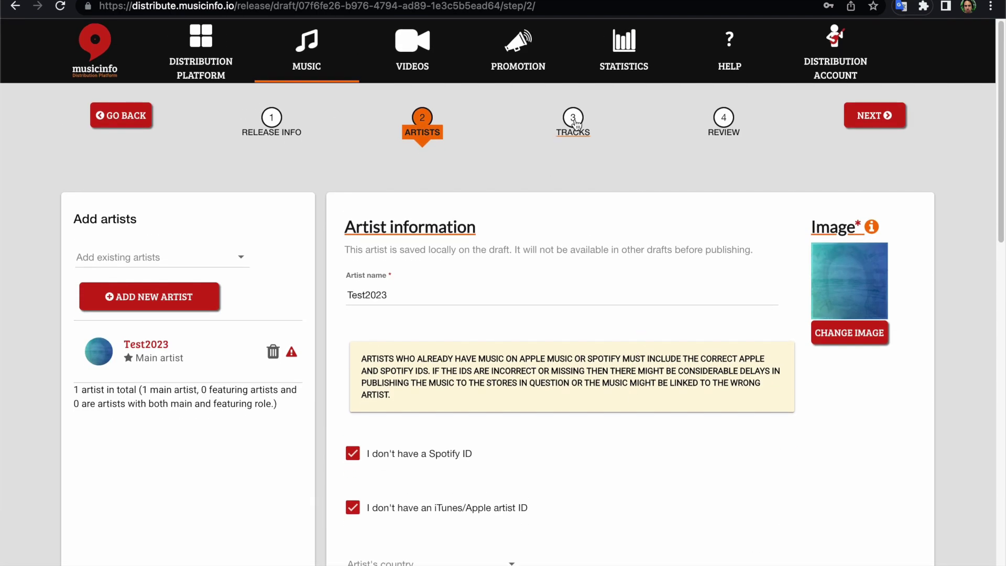
Give Test2023 a placeholder biography, then return to the Tracks step.
left_click(576, 124)
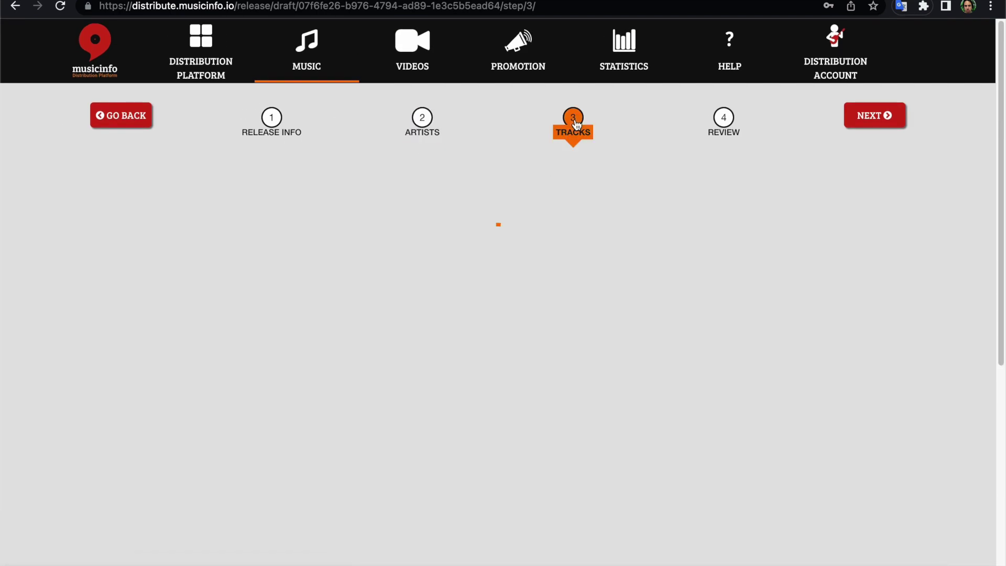
left_click(423, 118)
scroll(670, 288, "down", 5)
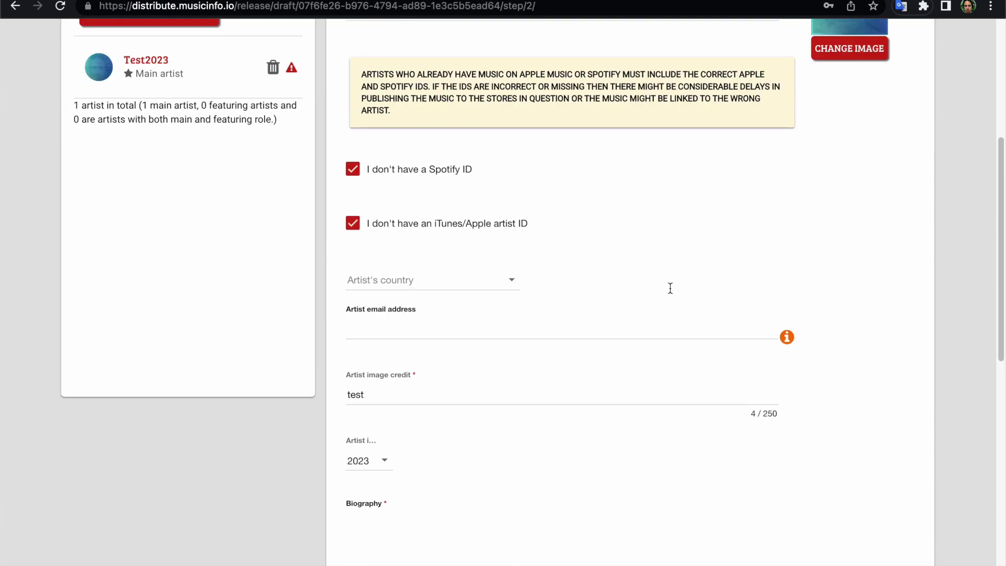
scroll(670, 288, "down", 5)
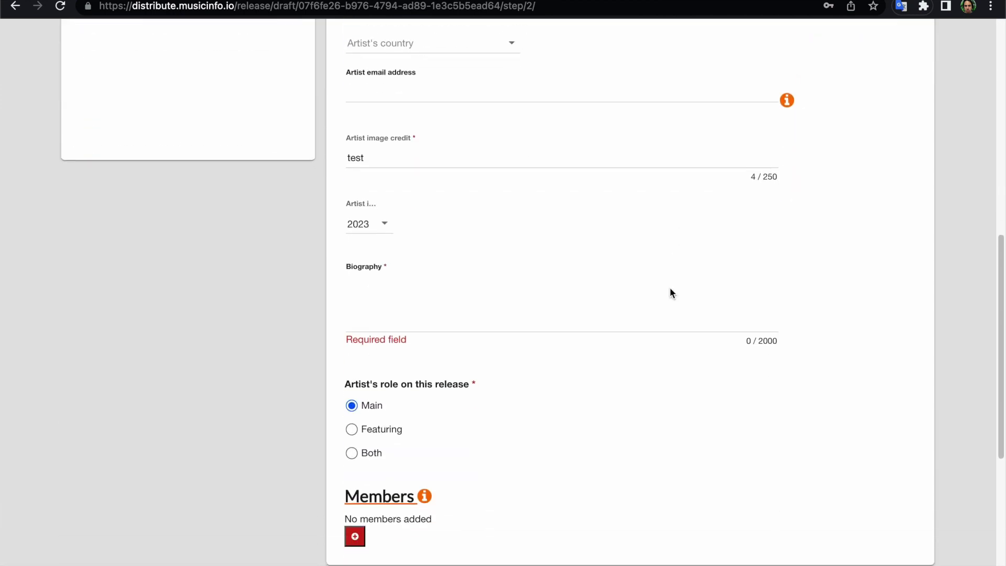
left_click(376, 312)
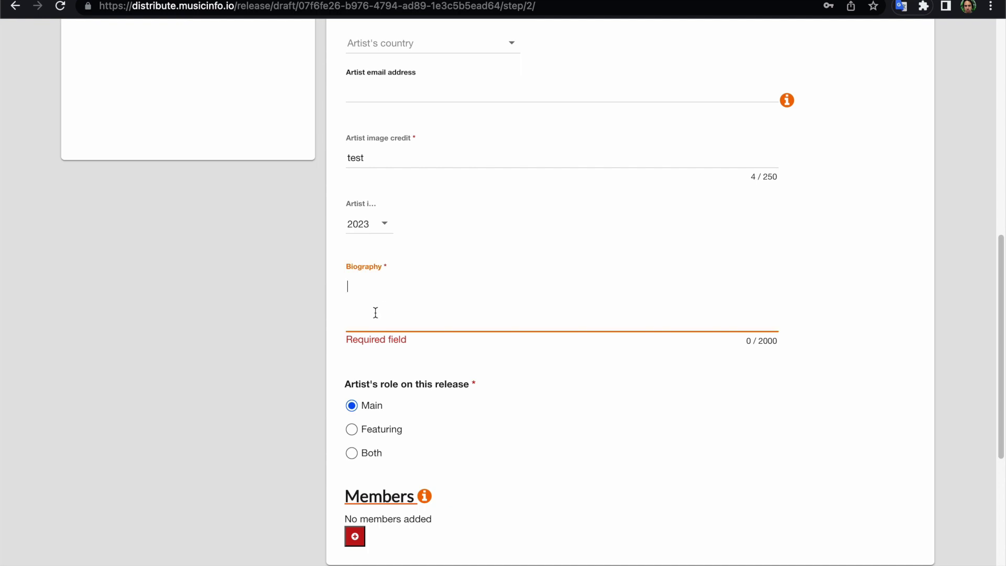
type("slfdkjglsdkfglkjhlgshgljhglsfdhgljhfglkj")
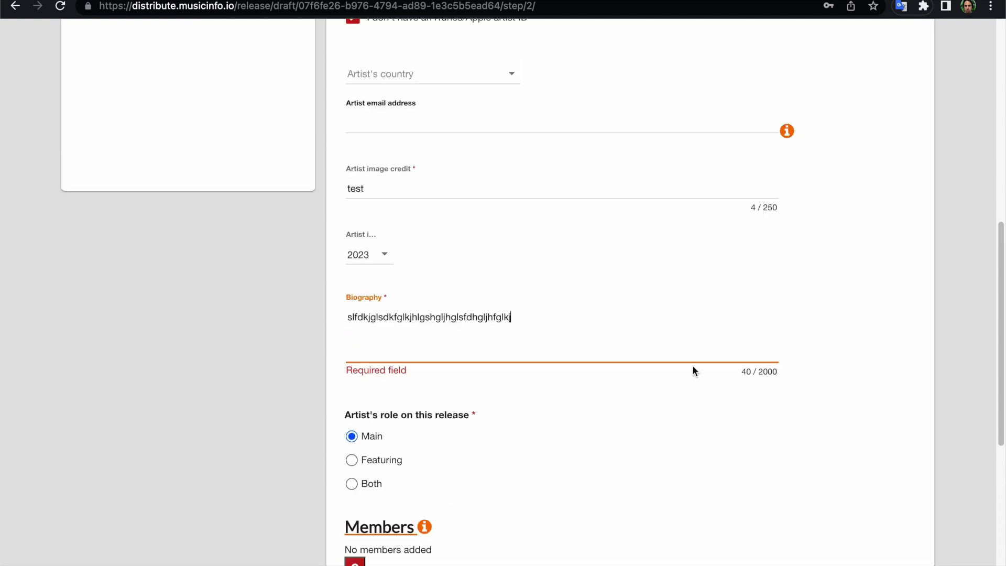
scroll(693, 364, "up", 10)
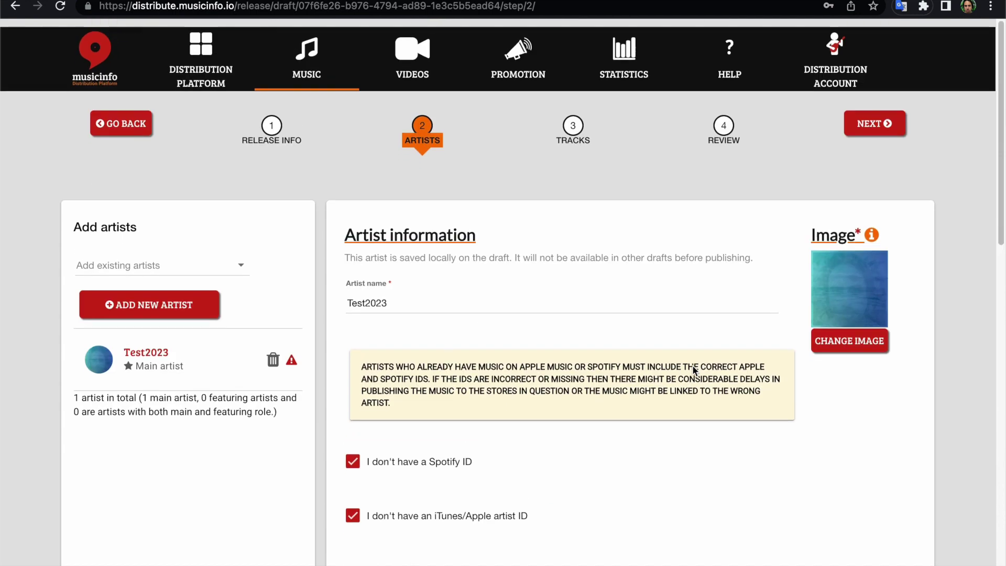
left_click(572, 120)
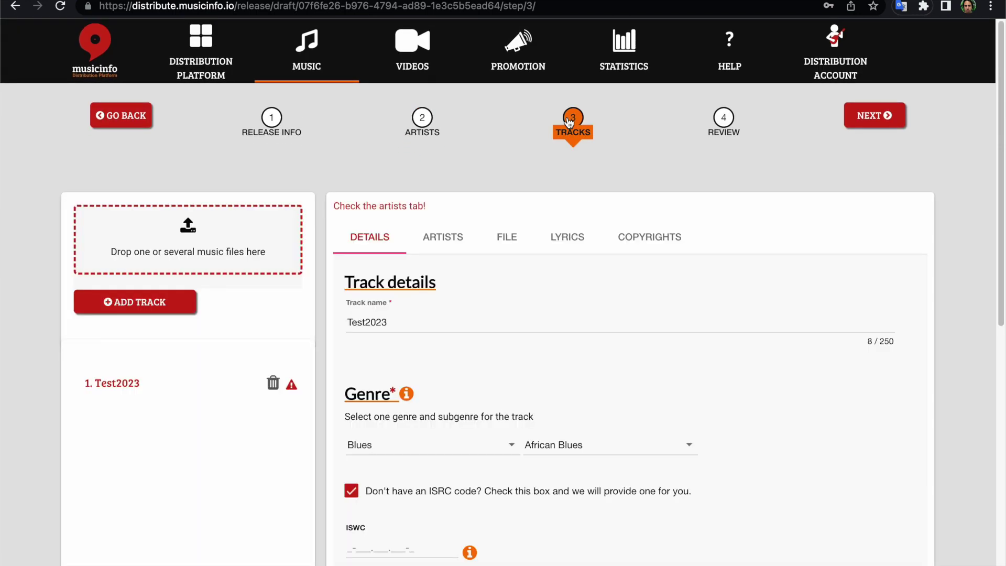
Set Test2023 as the track's main artist, check the File and Lyrics tabs, then open Review.
left_click(443, 237)
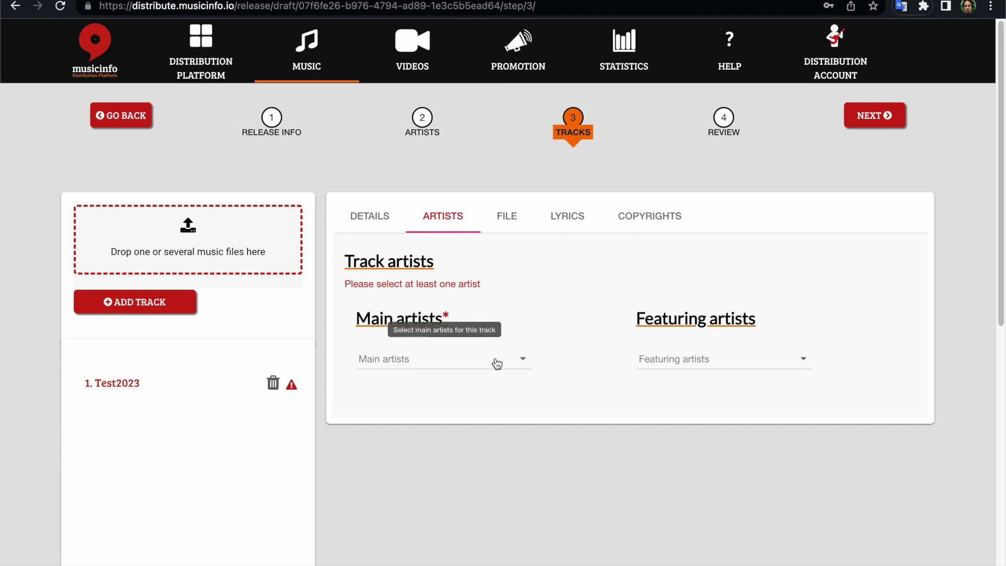
left_click(497, 364)
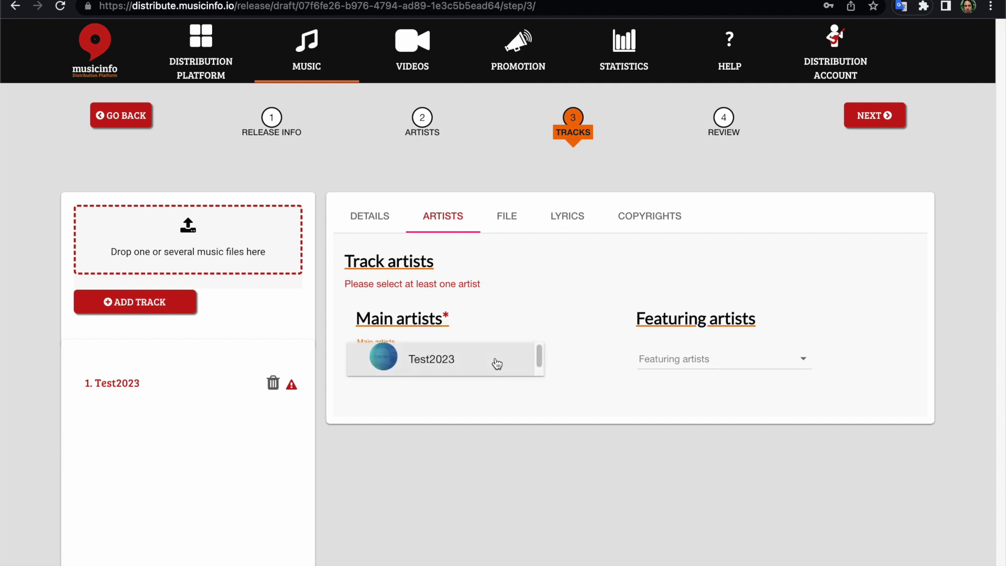
left_click(457, 361)
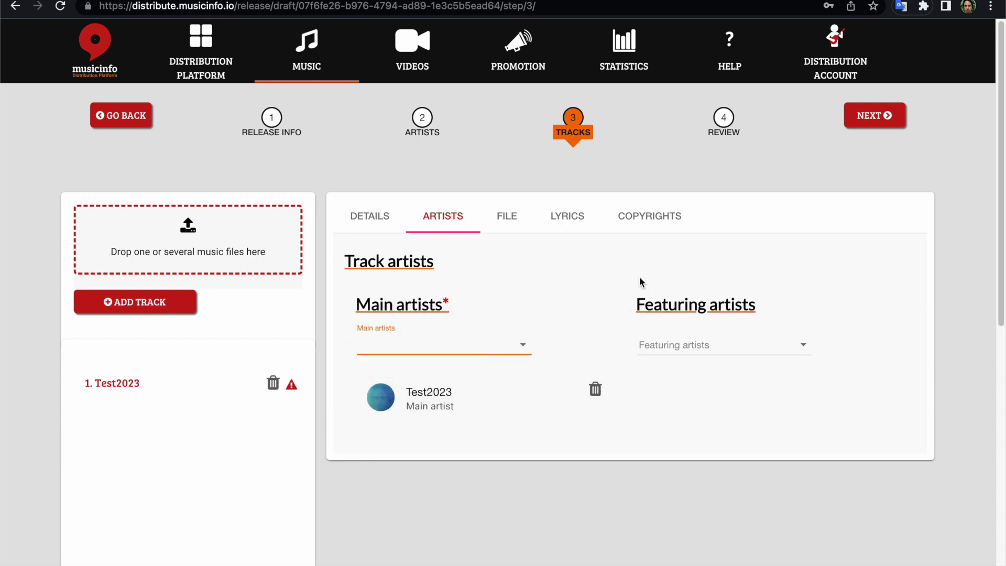
left_click(508, 215)
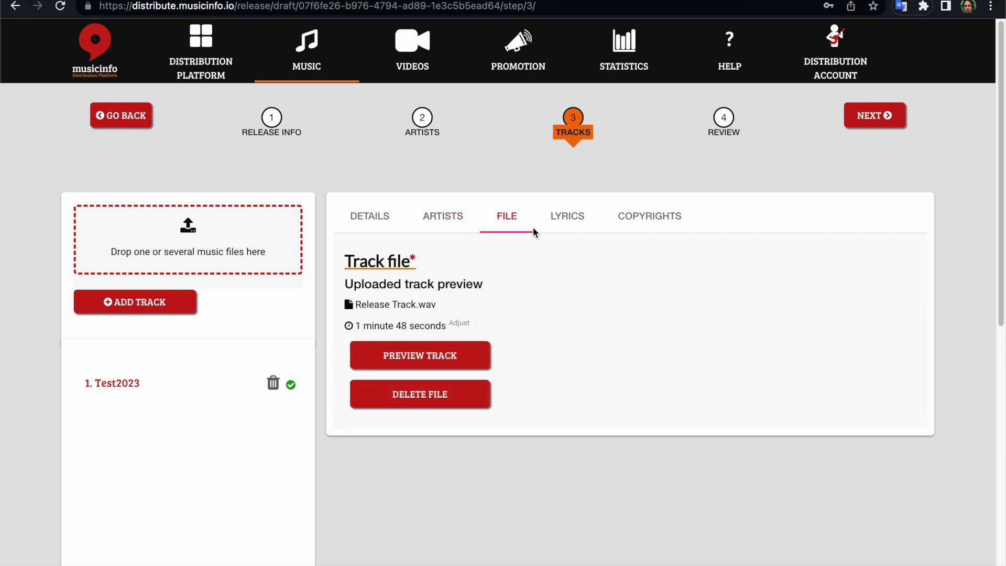
left_click(568, 216)
left_click(723, 134)
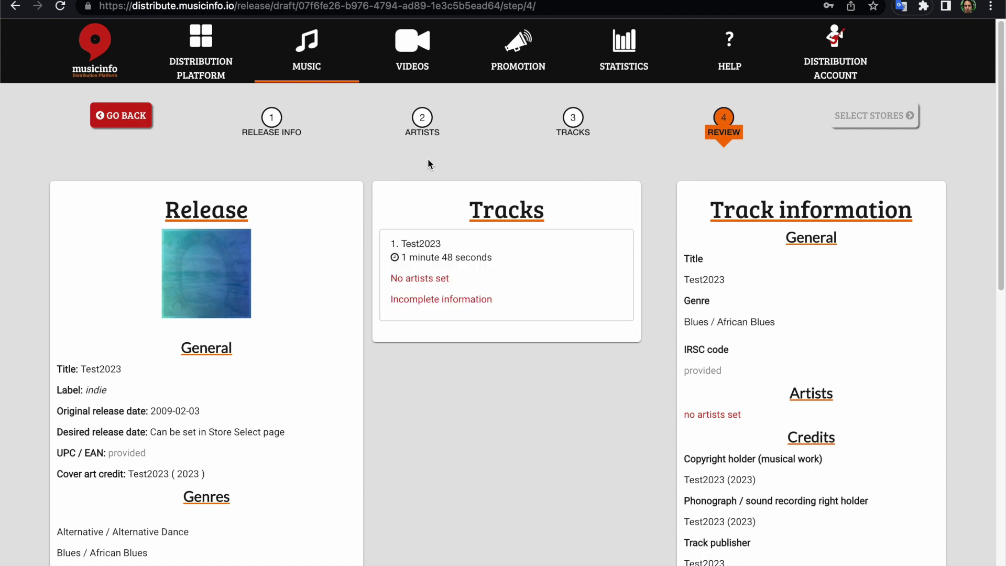
Fill the artist e-mail address from the saved autofill suggestion.
left_click(420, 132)
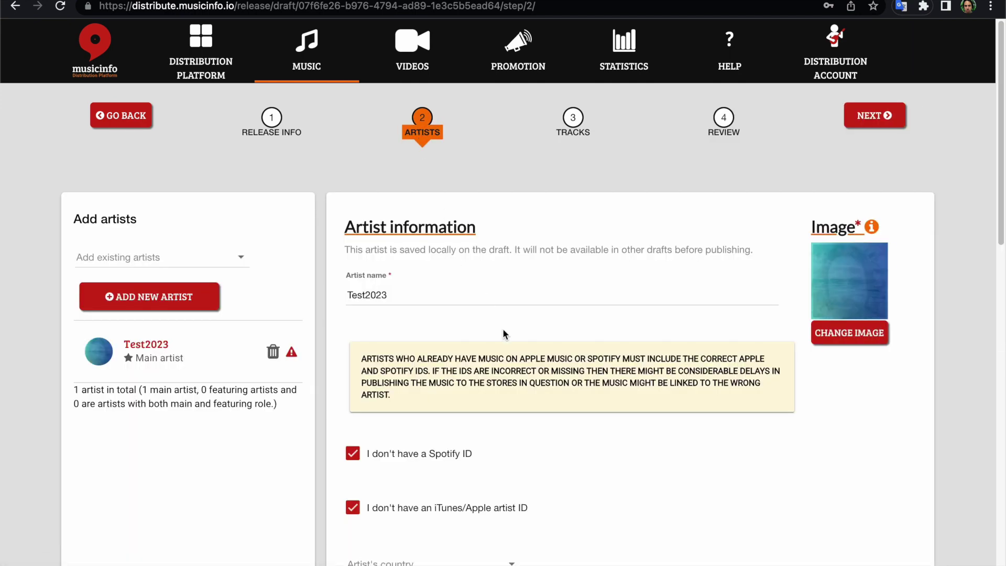
scroll(502, 328, "down", 7)
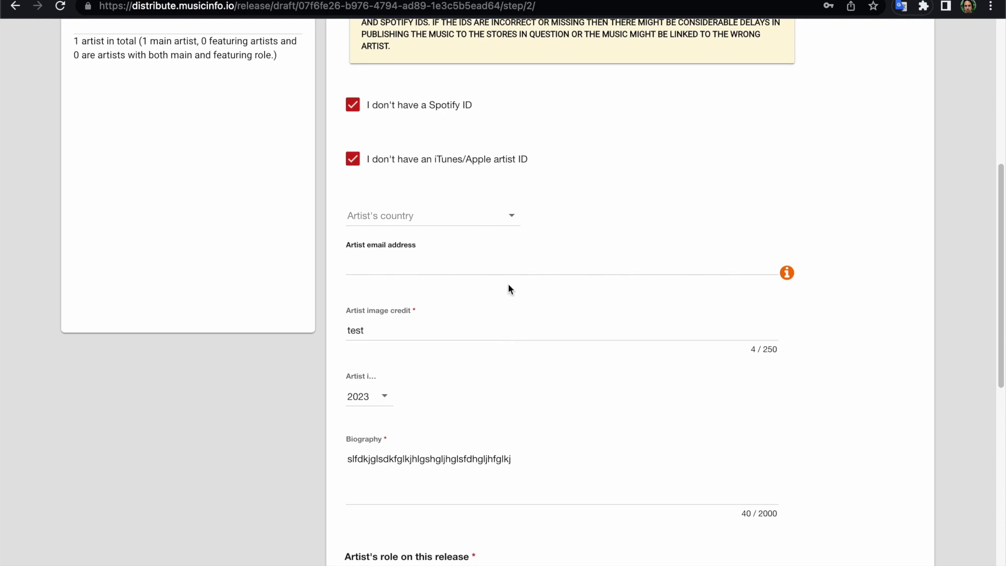
left_click(506, 257)
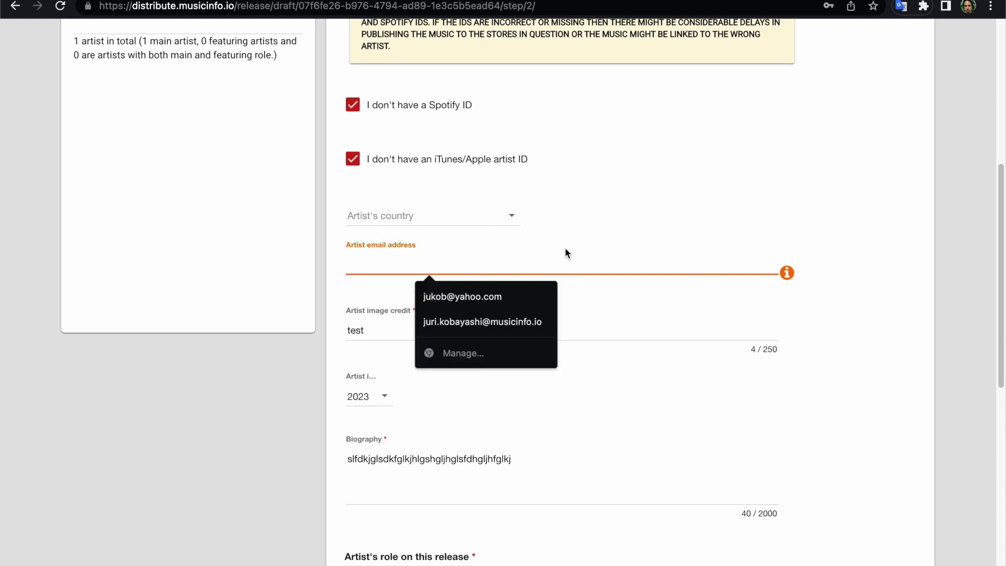
left_click(500, 321)
scroll(676, 331, "down", 1)
scroll(676, 332, "down", 3)
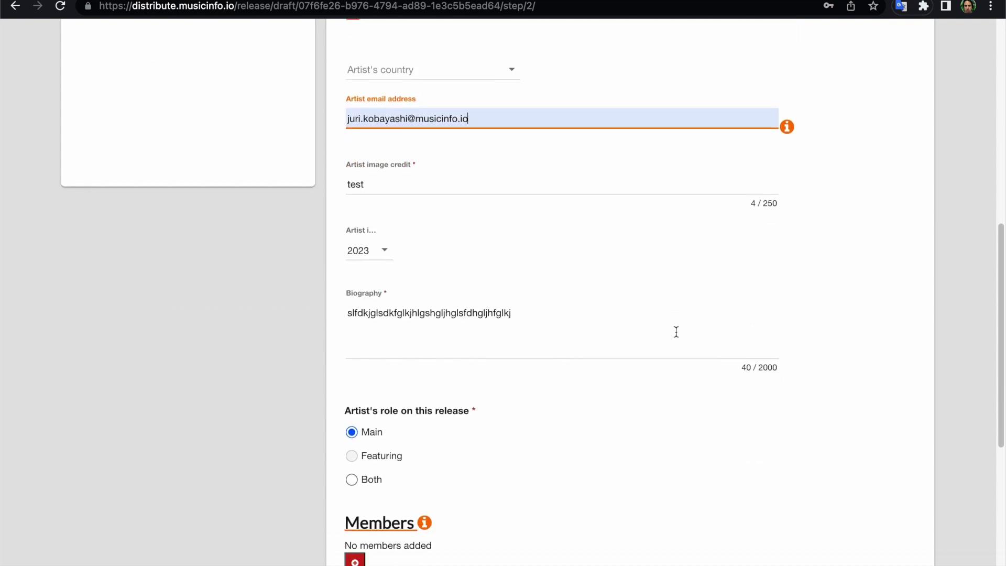
scroll(676, 330, "up", 10)
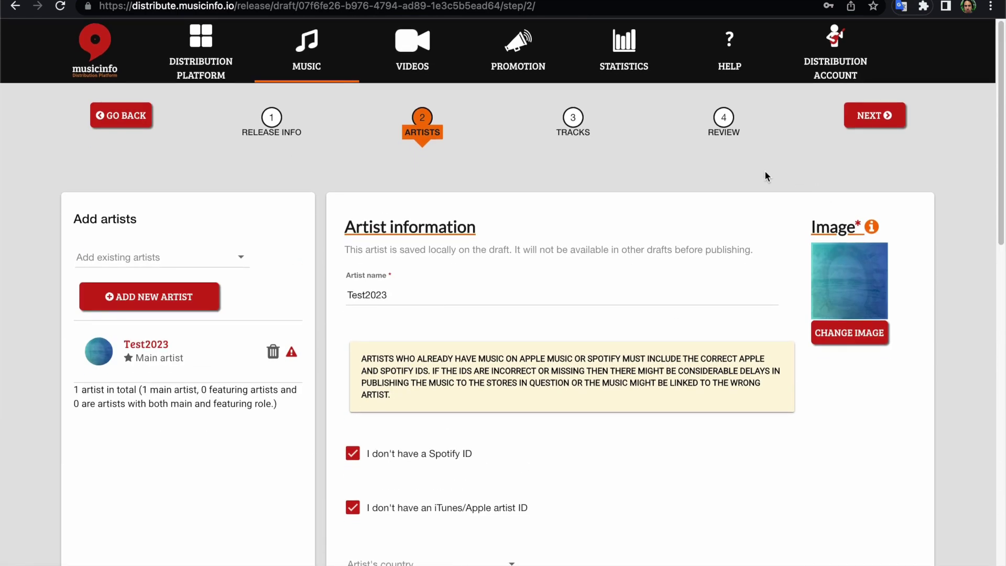
Check the track's copyright details and the release review, then return to the artist details.
left_click(573, 121)
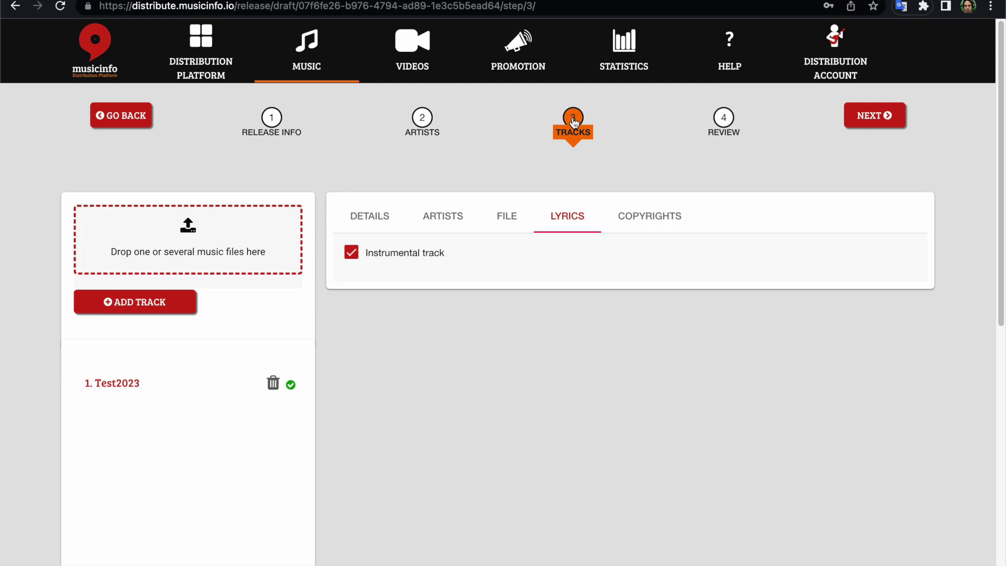
left_click(643, 219)
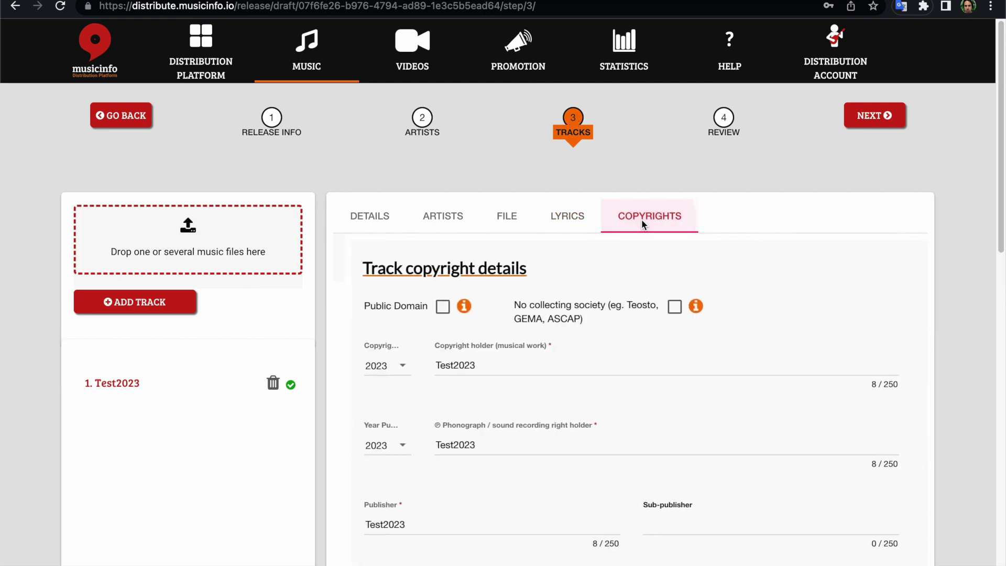
left_click(714, 145)
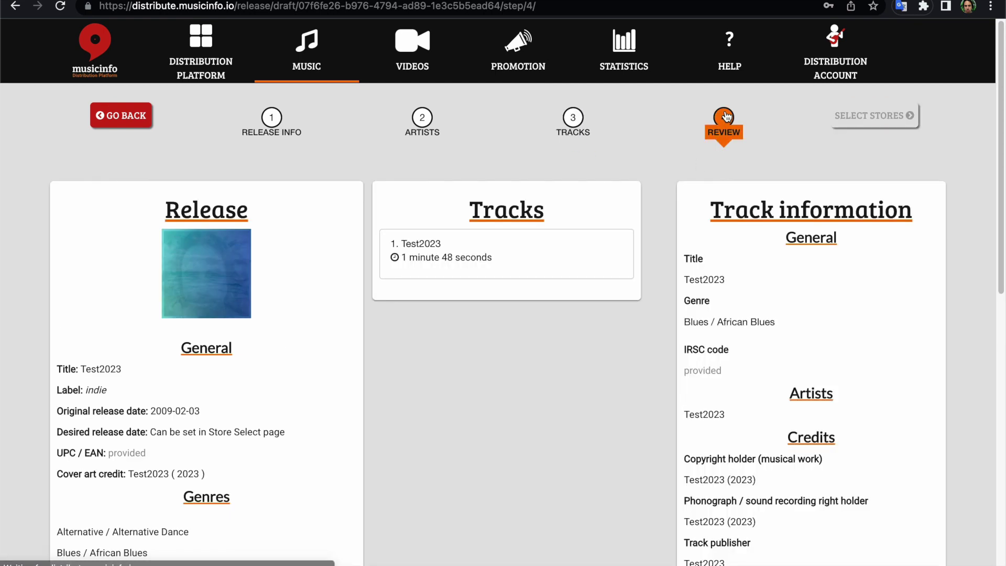
scroll(552, 328, "down", 6)
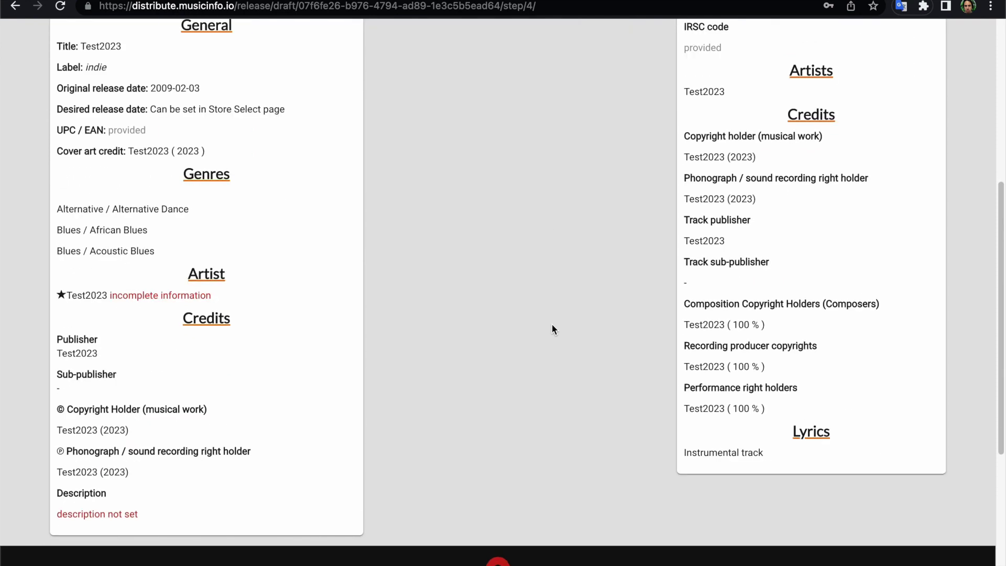
scroll(275, 311, "up", 6)
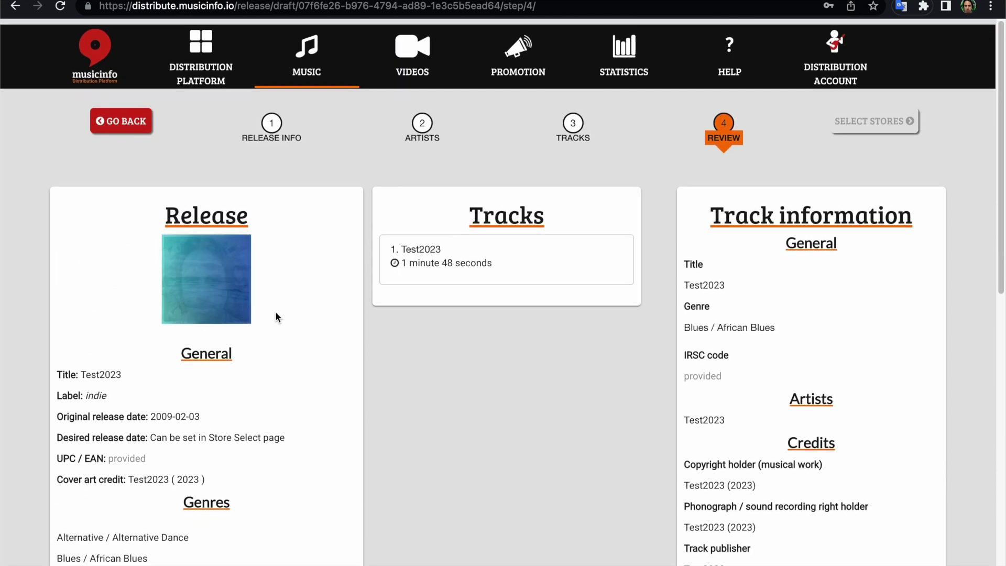
left_click(418, 126)
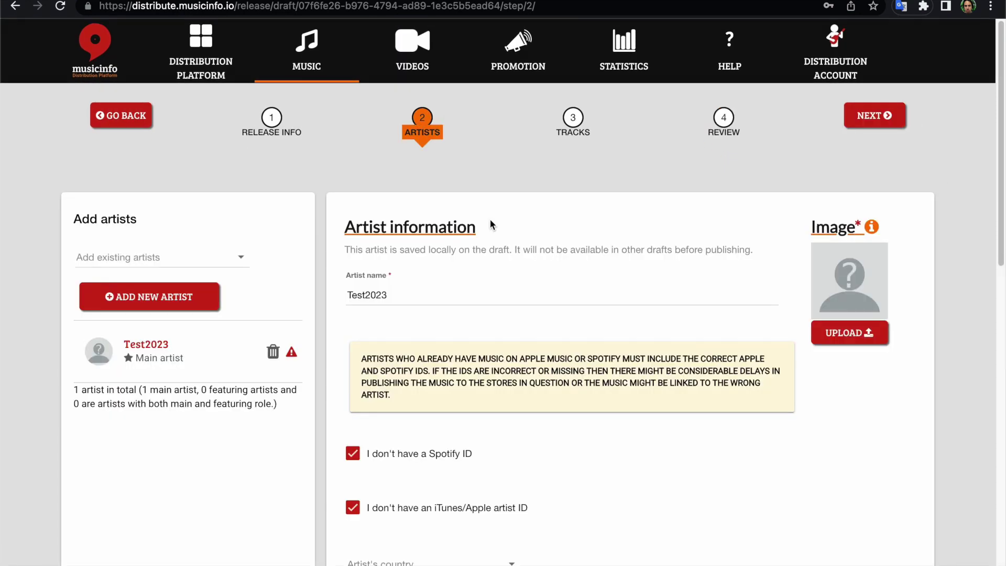
scroll(515, 265, "down", 1)
Set Test2023's artist role to 'Both' (main and featuring), then move on to the Tracks step.
scroll(515, 266, "down", 8)
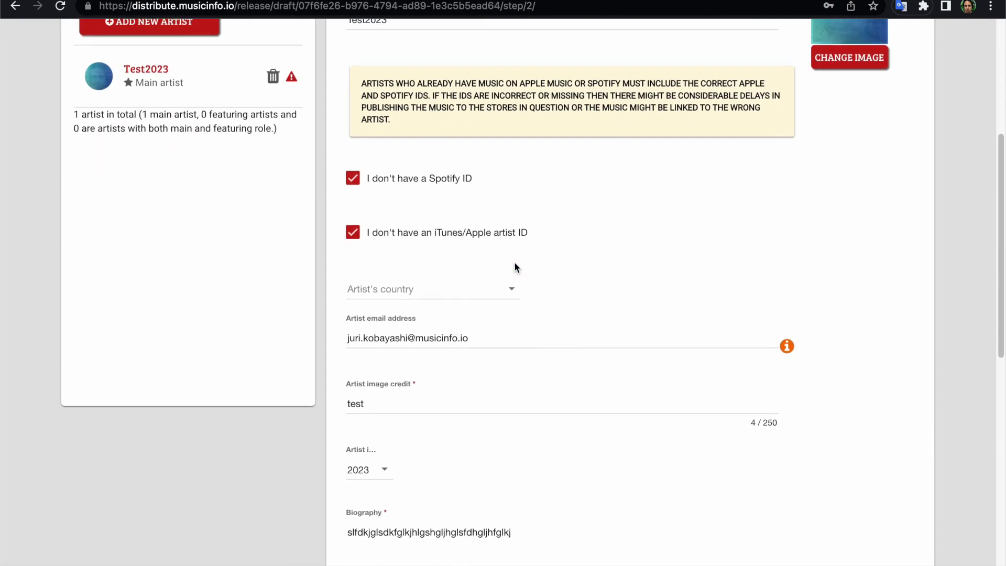
scroll(515, 267, "down", 4)
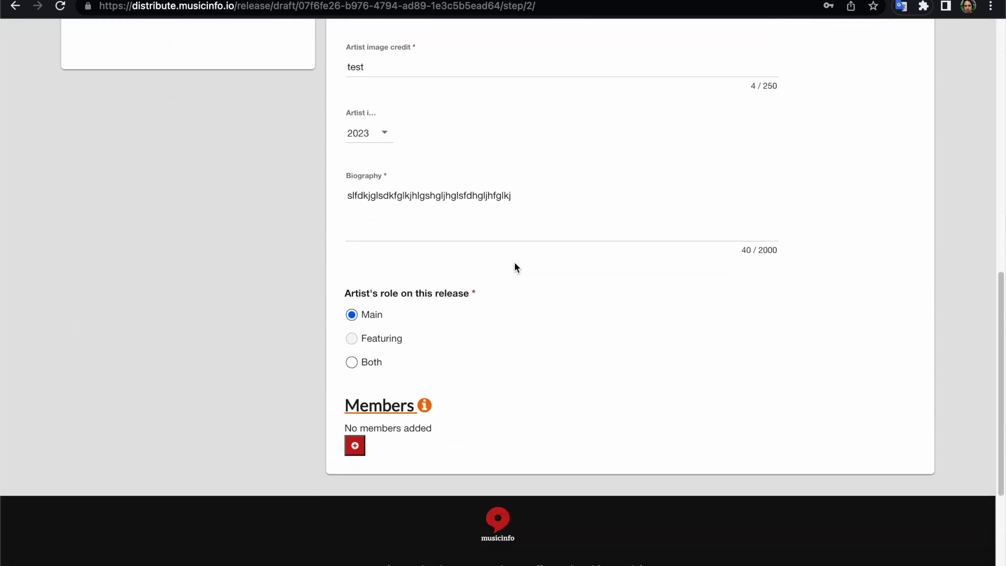
scroll(516, 267, "up", 8)
scroll(514, 268, "up", 3)
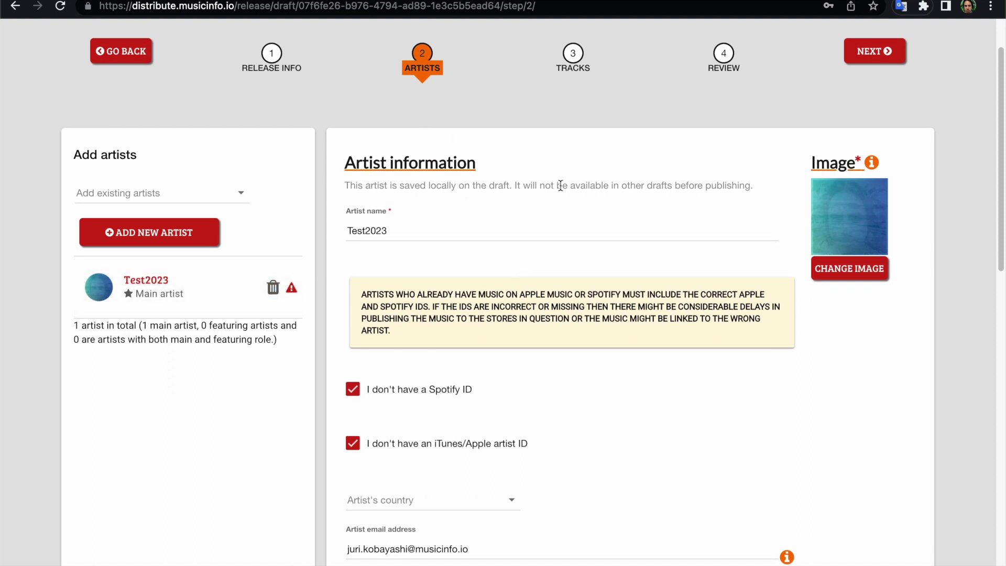
left_click(271, 55)
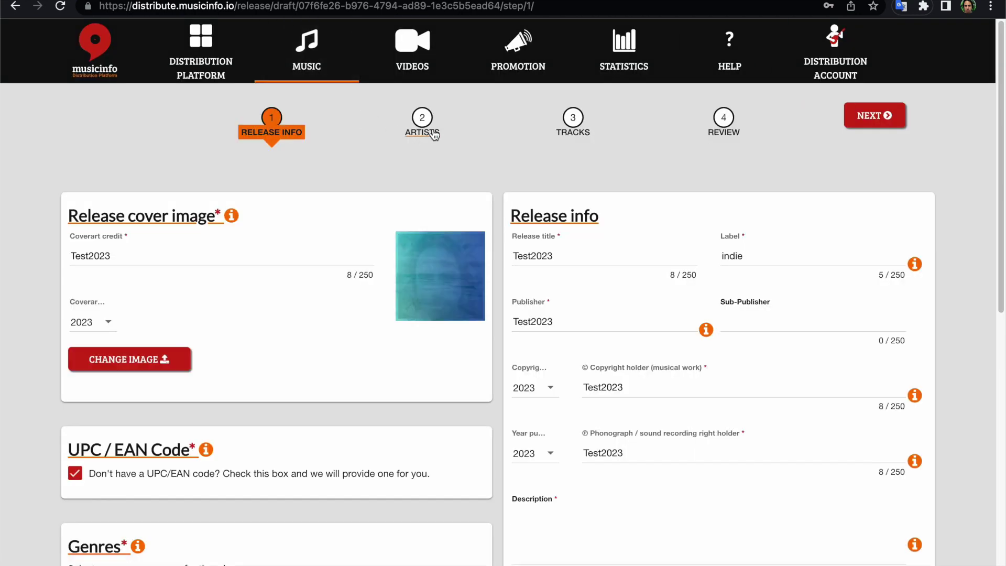
left_click(434, 136)
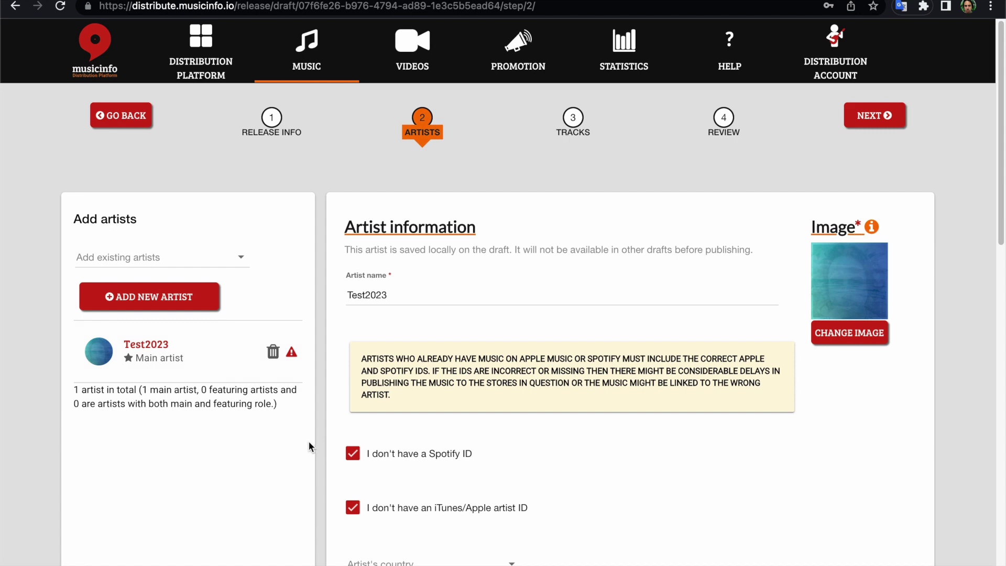
scroll(308, 443, "down", 5)
scroll(307, 444, "down", 6)
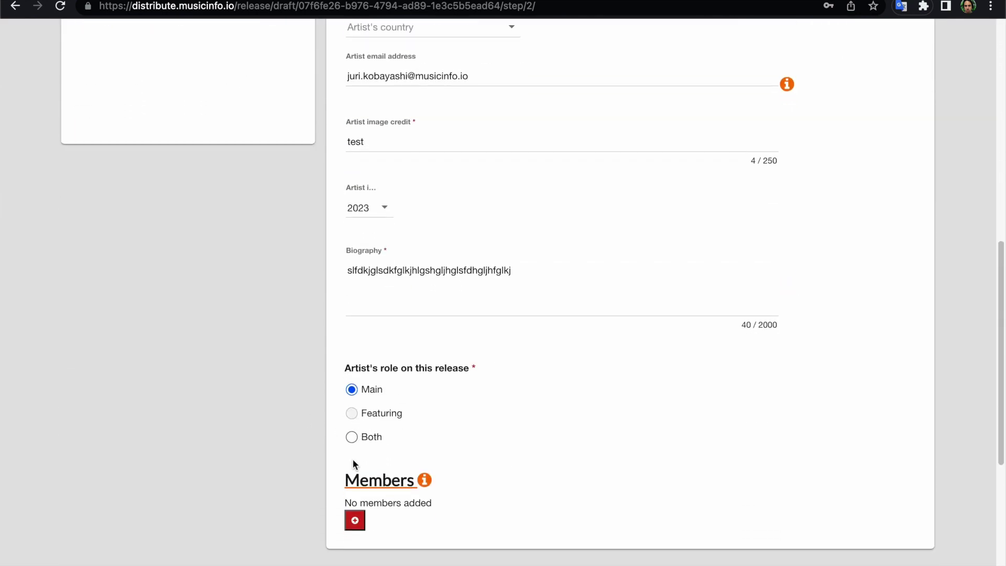
left_click(351, 439)
scroll(519, 396, "up", 10)
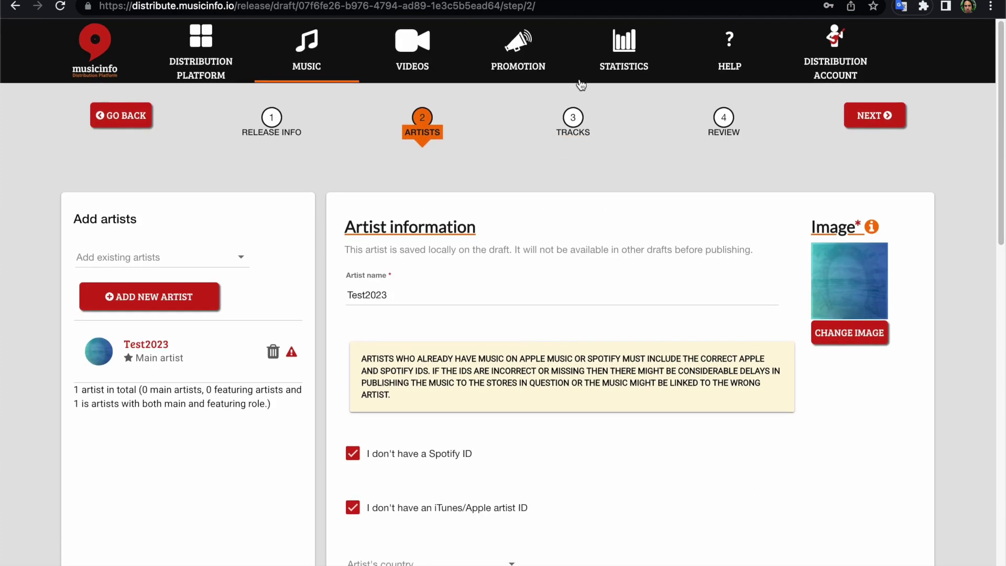
left_click(575, 114)
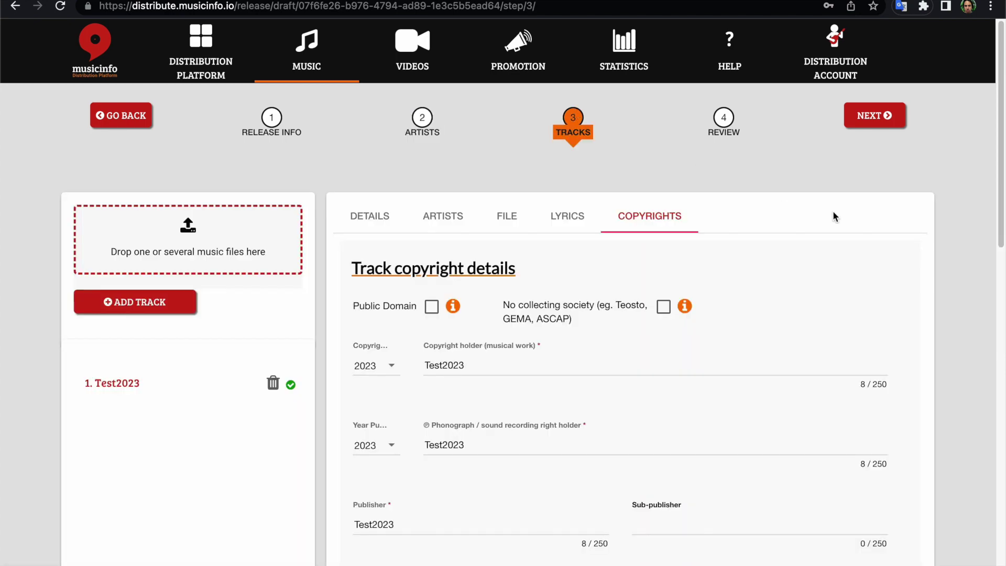
Go through the track's Artists, File, Lyrics and Copyrights tabs, then open the Review step.
scroll(833, 216, "down", 2)
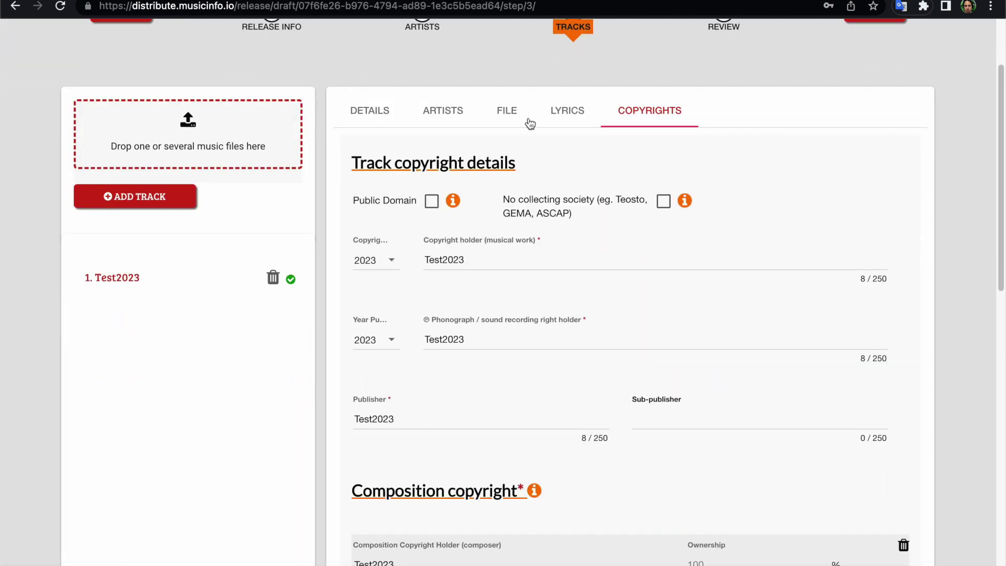
left_click(446, 102)
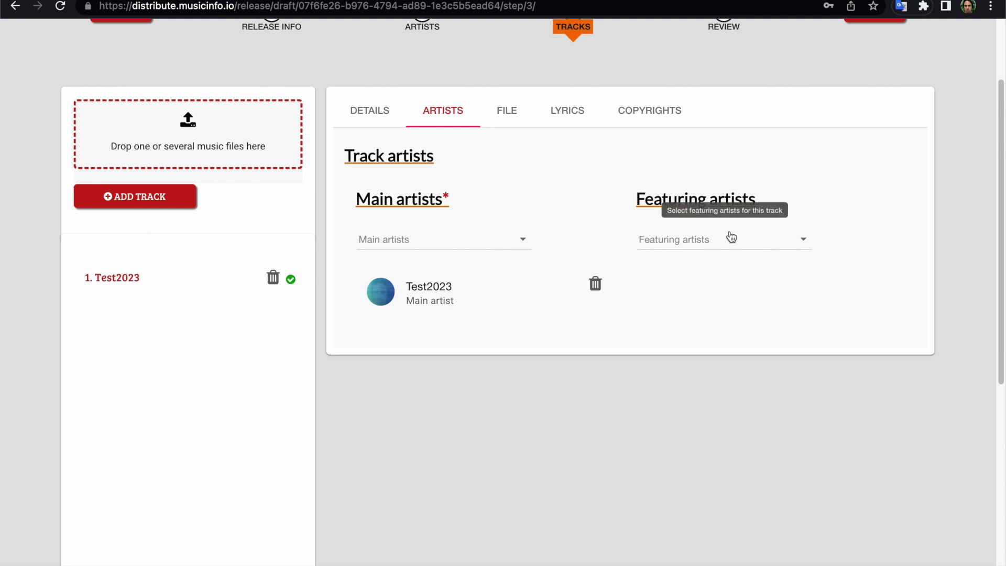
scroll(483, 187, "up", 2)
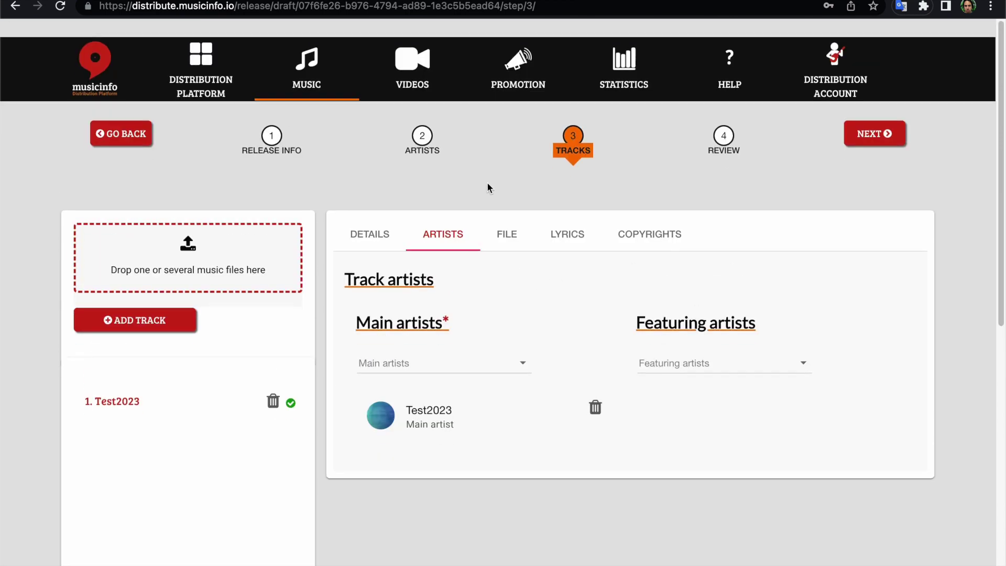
left_click(498, 222)
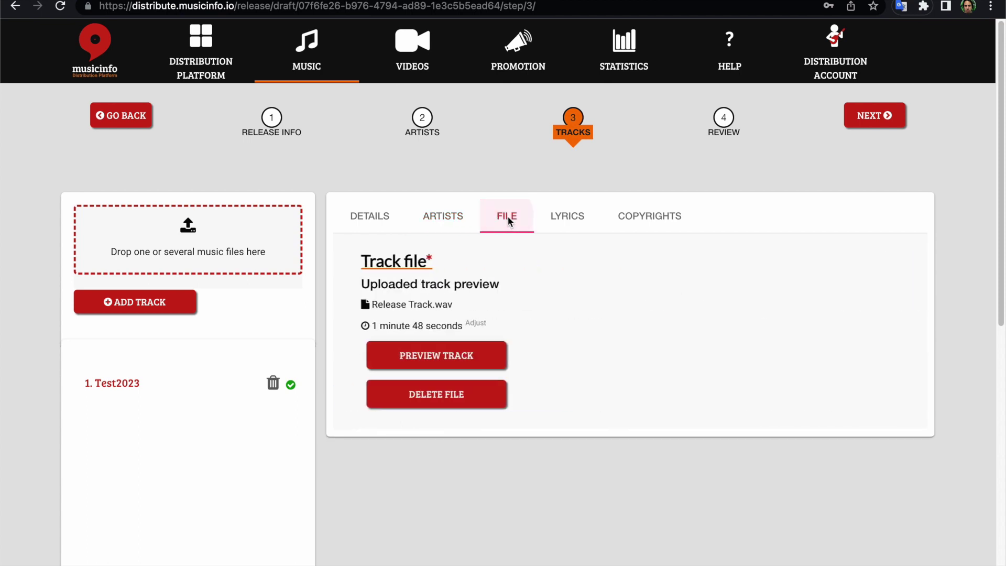
left_click(567, 222)
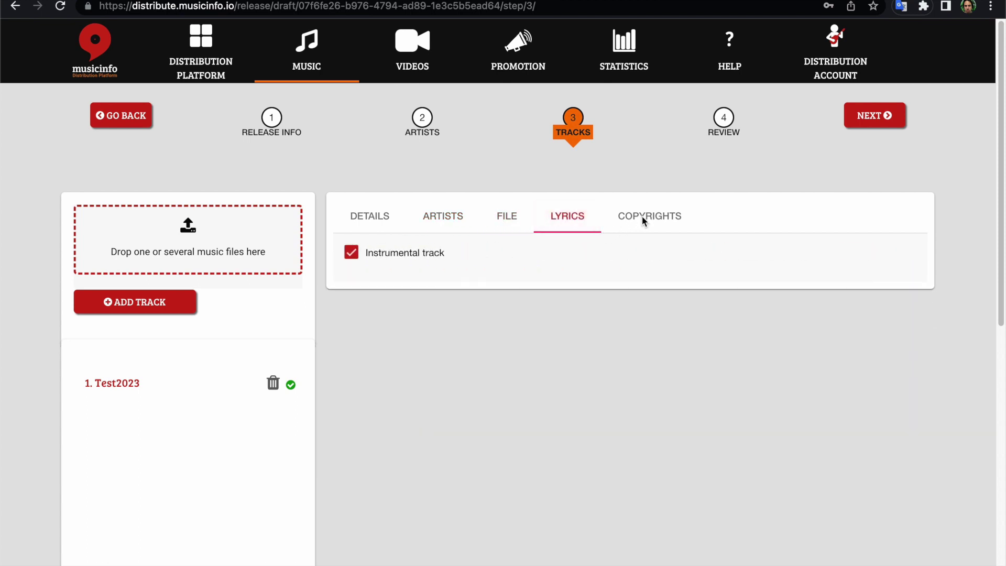
left_click(644, 217)
left_click(733, 127)
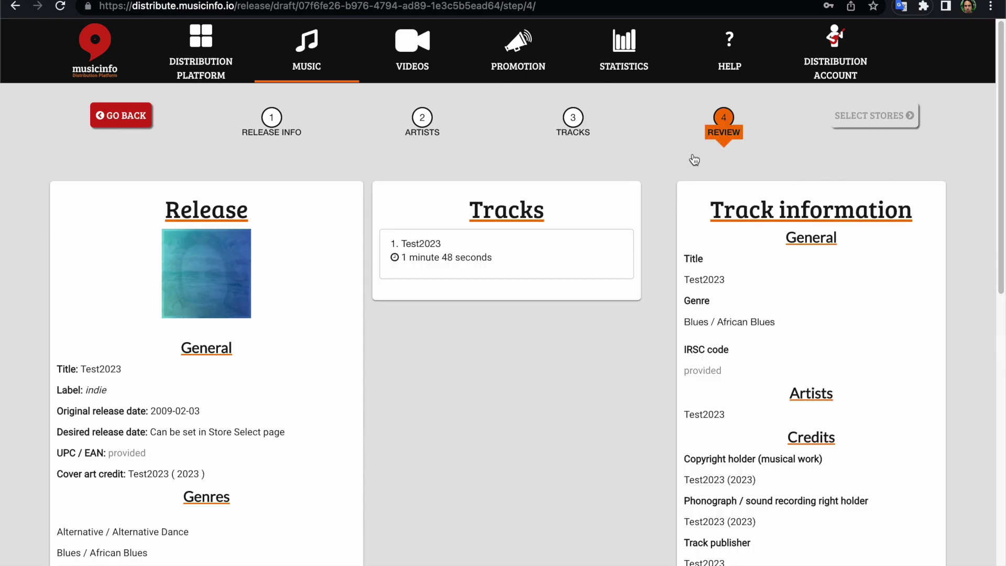
Look over the review summary and go back to the Tracks step.
scroll(509, 398, "down", 5)
scroll(511, 400, "down", 3)
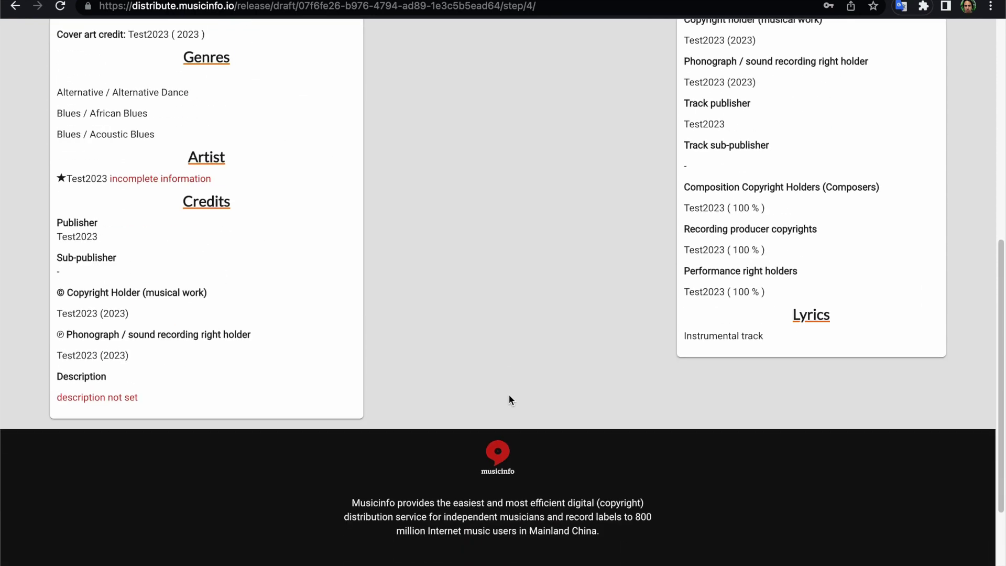
scroll(381, 397, "up", 9)
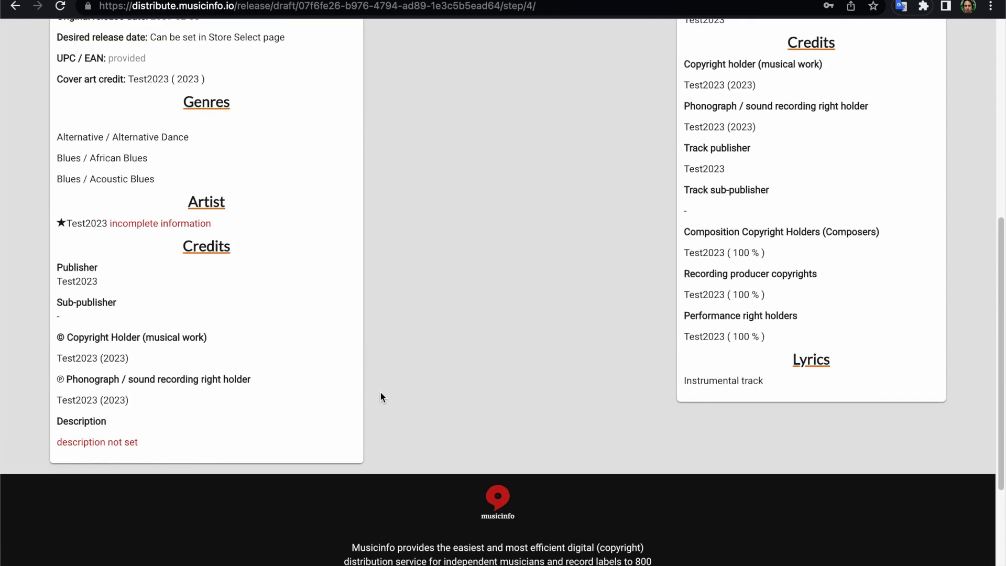
scroll(381, 397, "down", 1)
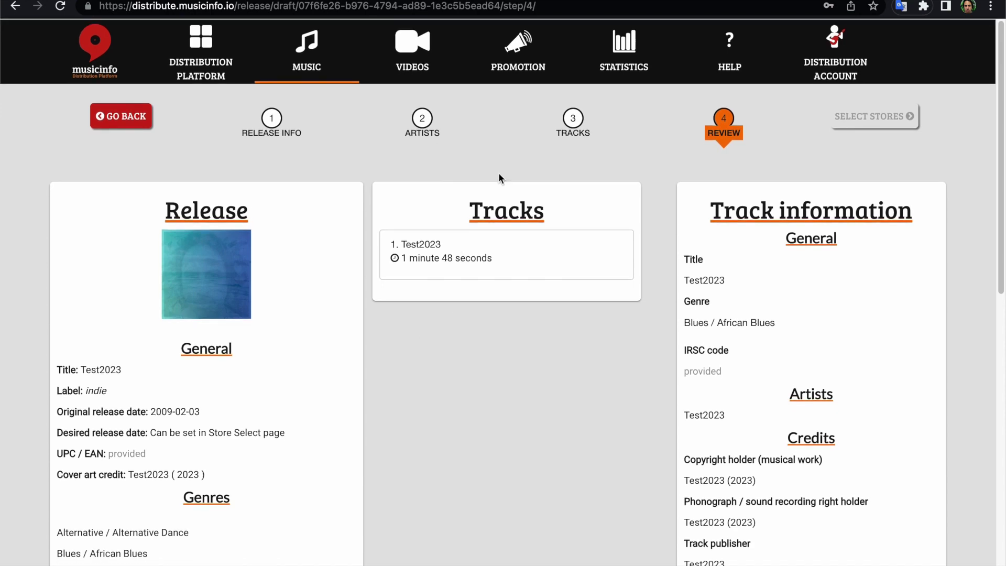
left_click(574, 117)
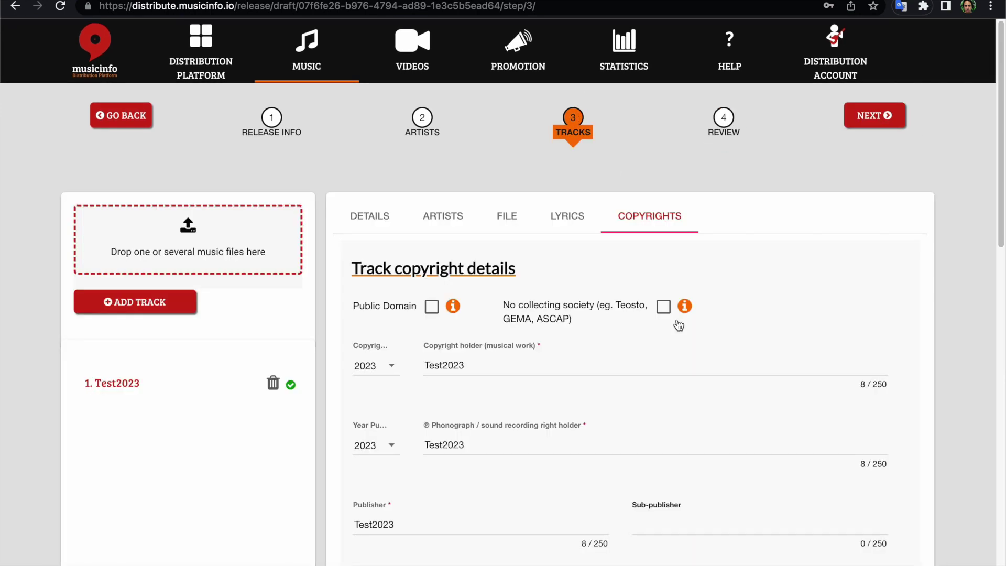
Return to Release Info, showing title Test2023, label indie and empty description.
scroll(677, 322, "down", 8)
scroll(677, 322, "down", 4)
scroll(677, 321, "up", 12)
scroll(471, 241, "down", 2)
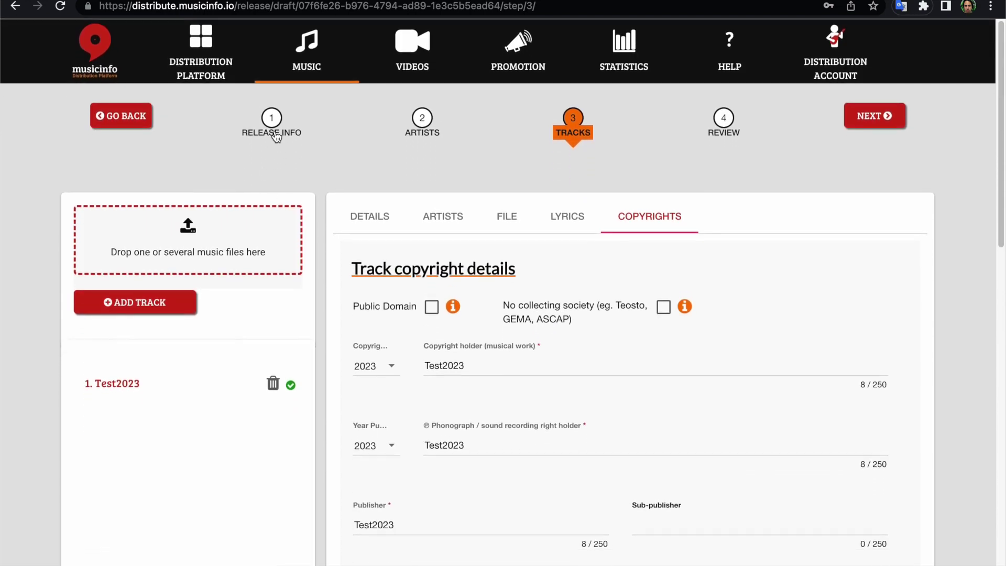
left_click(272, 118)
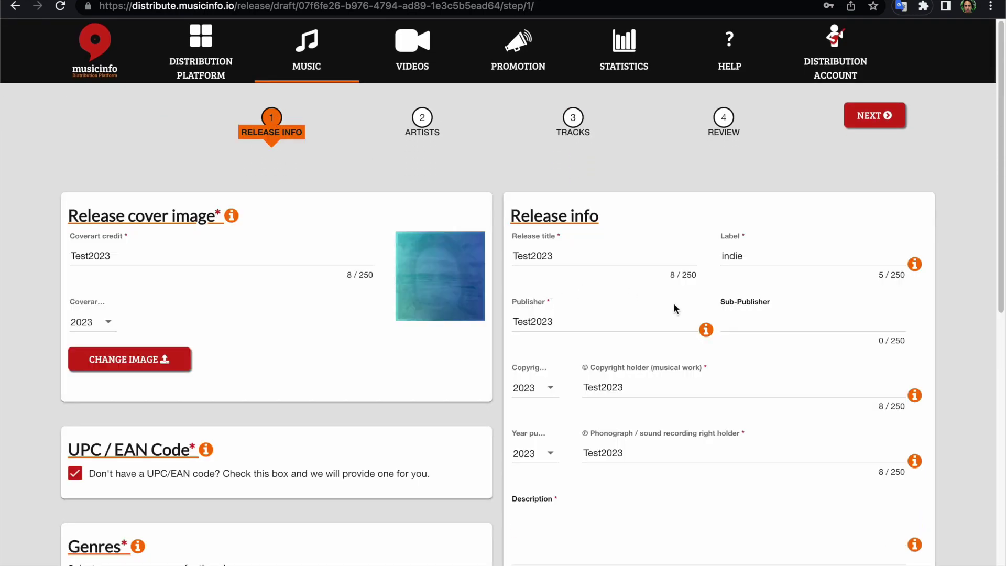
scroll(631, 292, "down", 6)
Enter 'zfdjglkjdfhglkjdfhlkgdh' as the release description to clear its required-field warning.
left_click(567, 228)
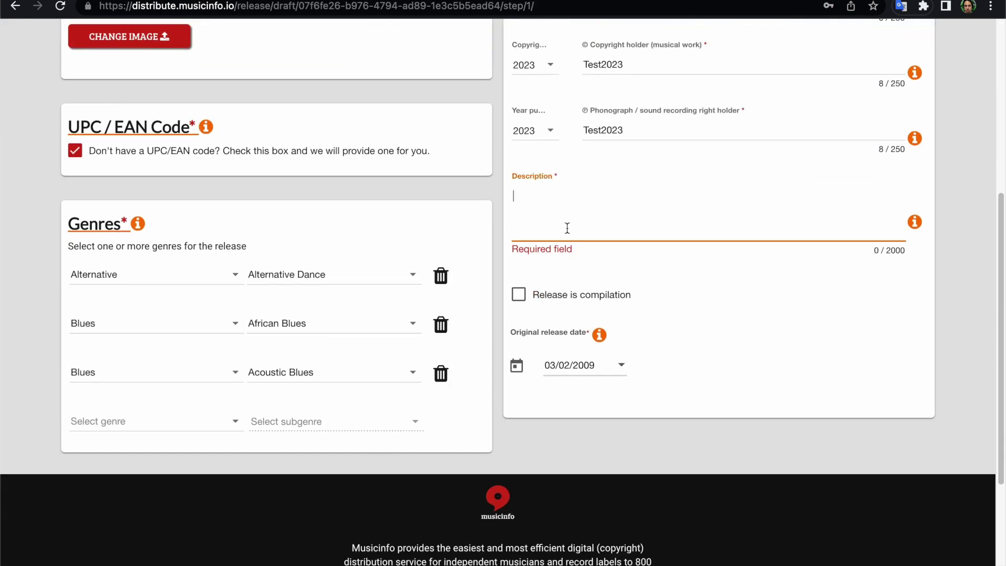
type("zfdjglkjdfhglkjdfhlkgdh")
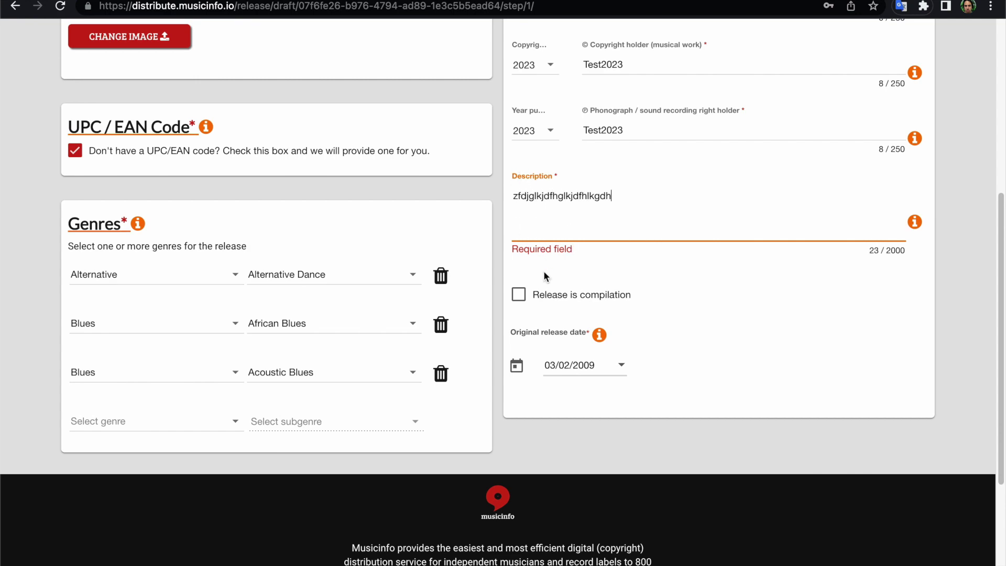
scroll(543, 271, "up", 5)
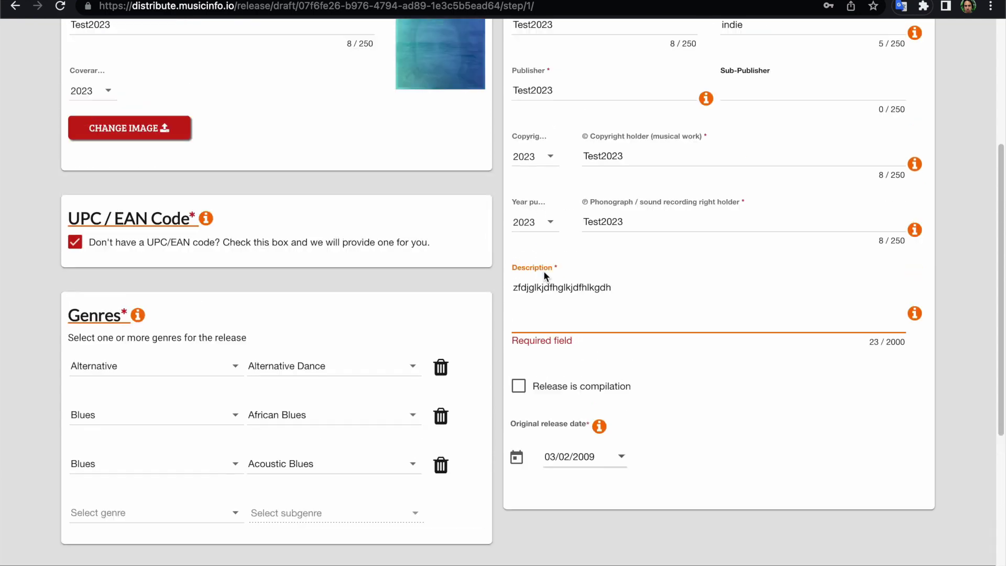
left_click(814, 501)
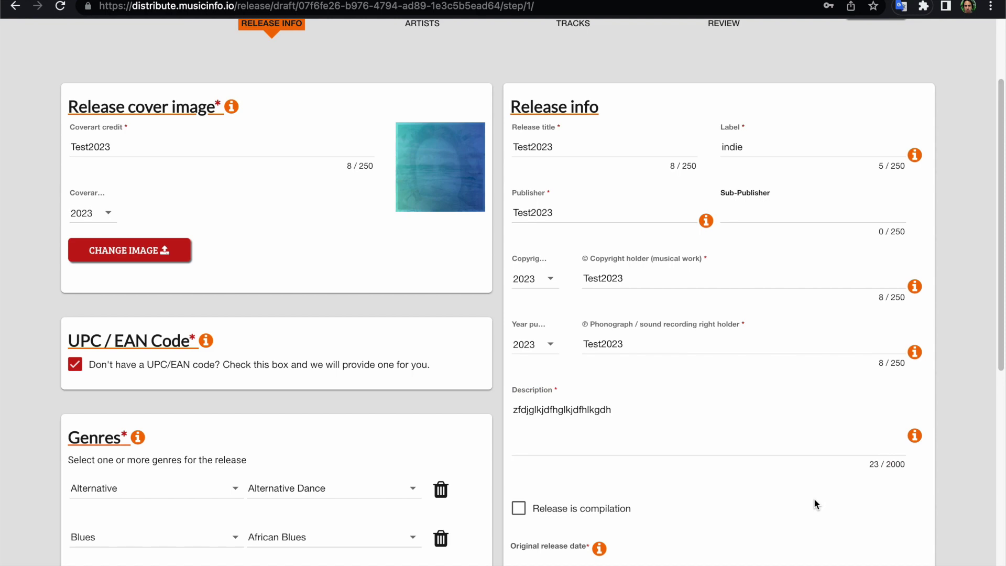
scroll(815, 504, "up", 3)
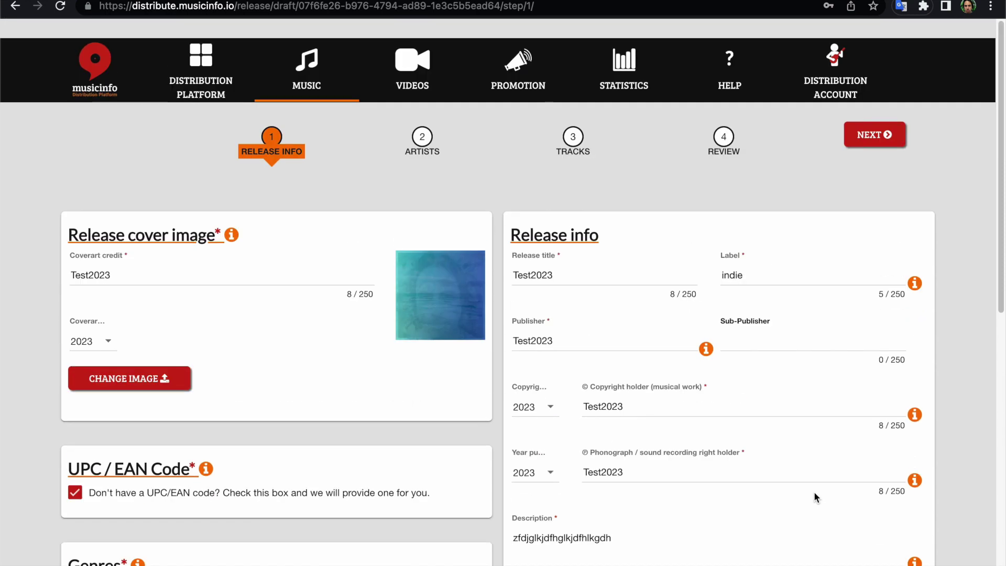
On the Artists step, set Test2023's country to Åland Islands.
left_click(424, 121)
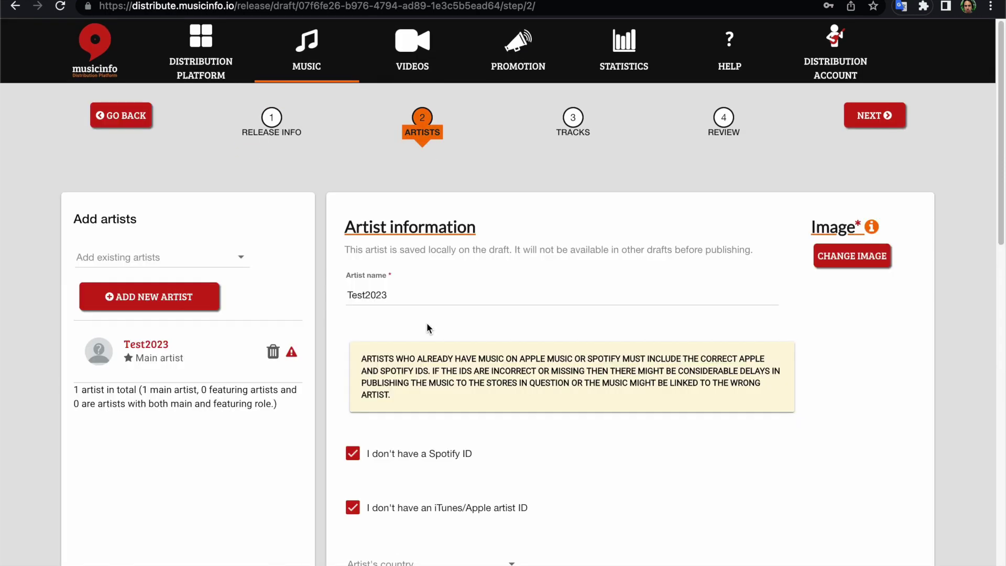
scroll(426, 322, "down", 3)
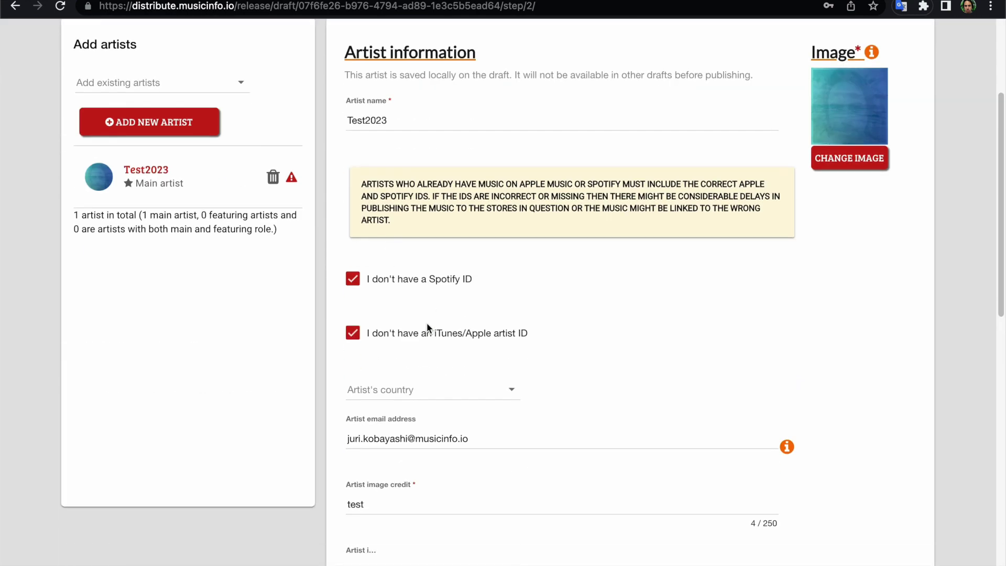
left_click(501, 401)
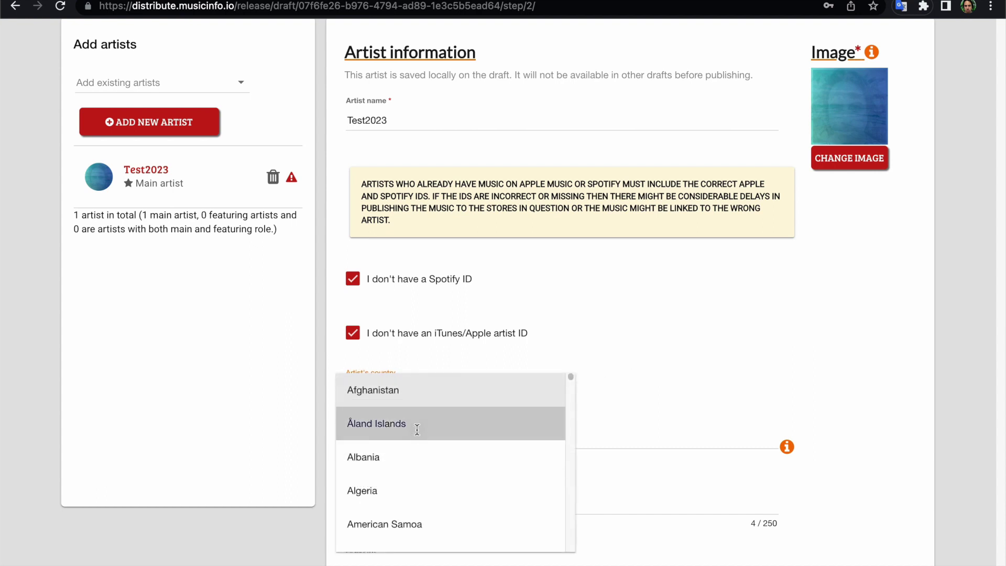
left_click(417, 424)
Move on to the Tracks step's copyright details.
scroll(799, 281, "down", 5)
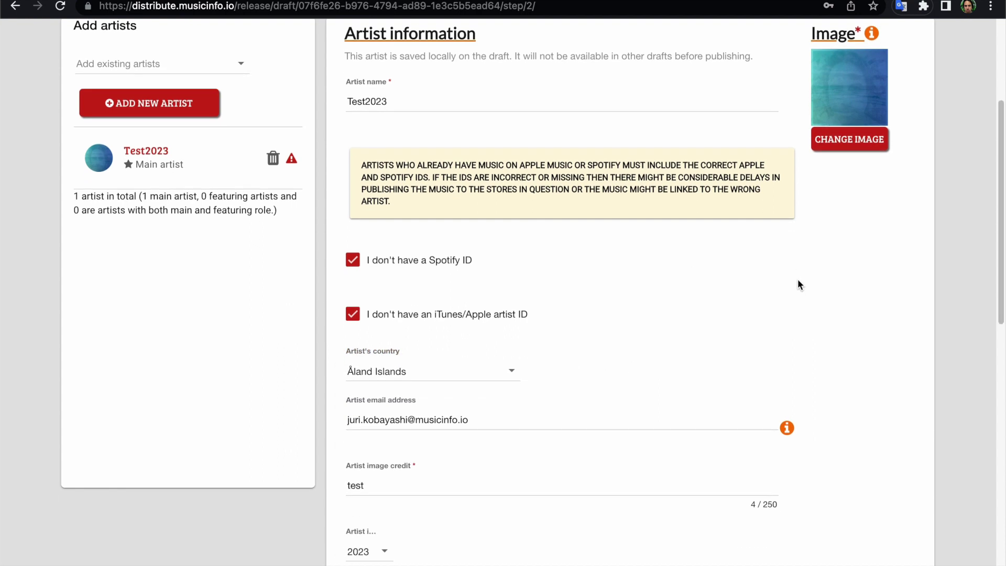
scroll(798, 279, "down", 5)
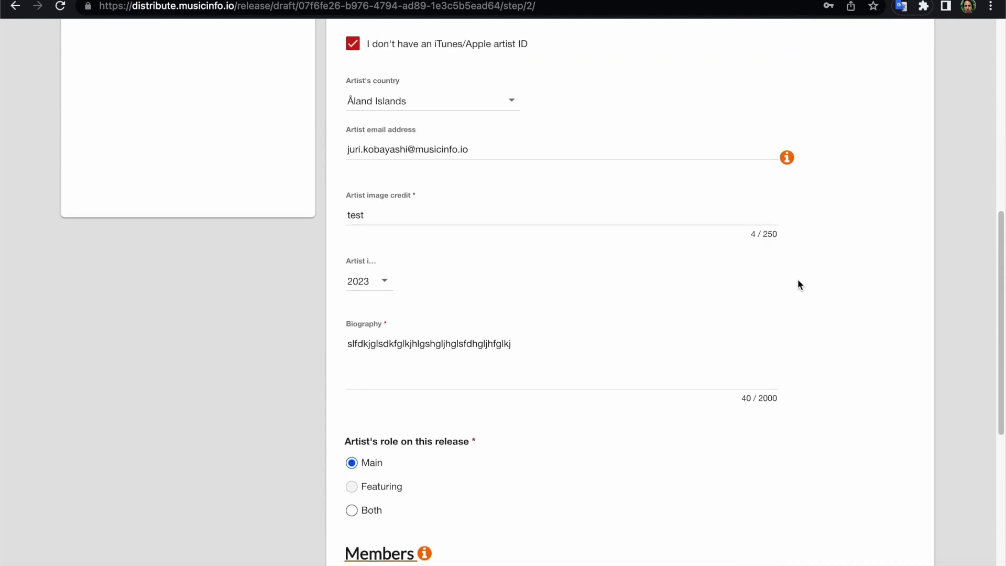
scroll(798, 280, "up", 13)
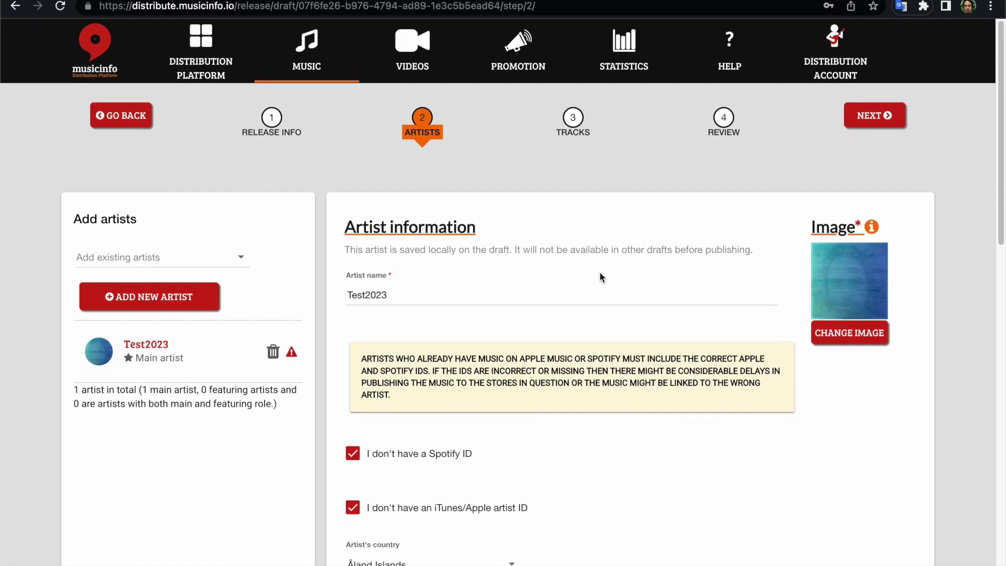
left_click(573, 117)
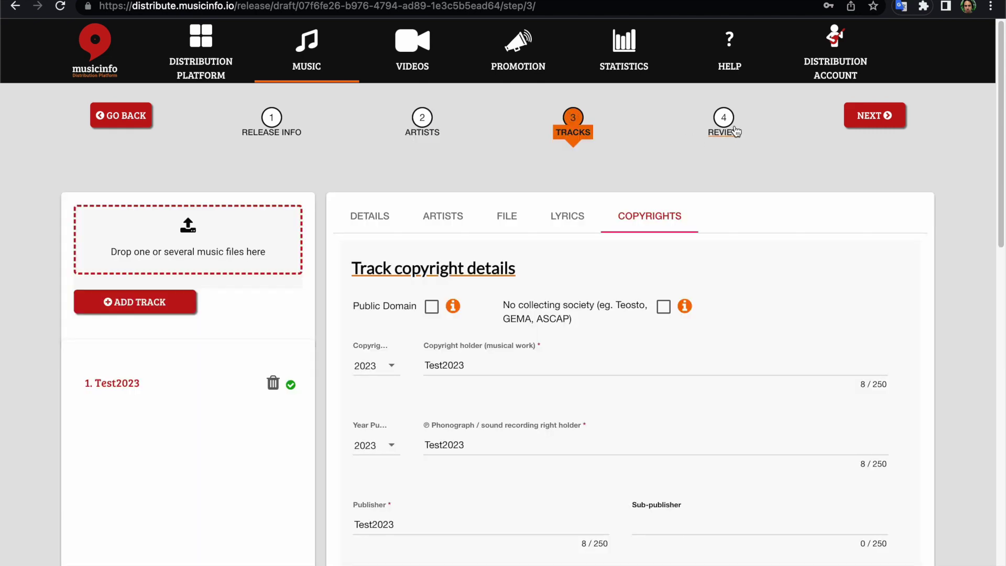
Visit the review summary, then return to the Tracks step with track Test2023 complete.
left_click(735, 133)
scroll(422, 438, "down", 10)
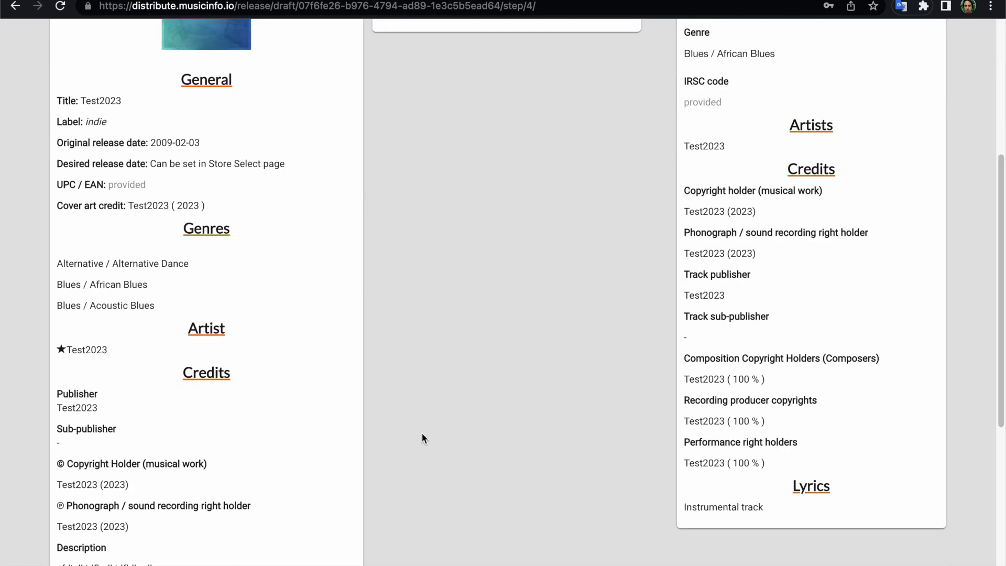
scroll(422, 439, "up", 3)
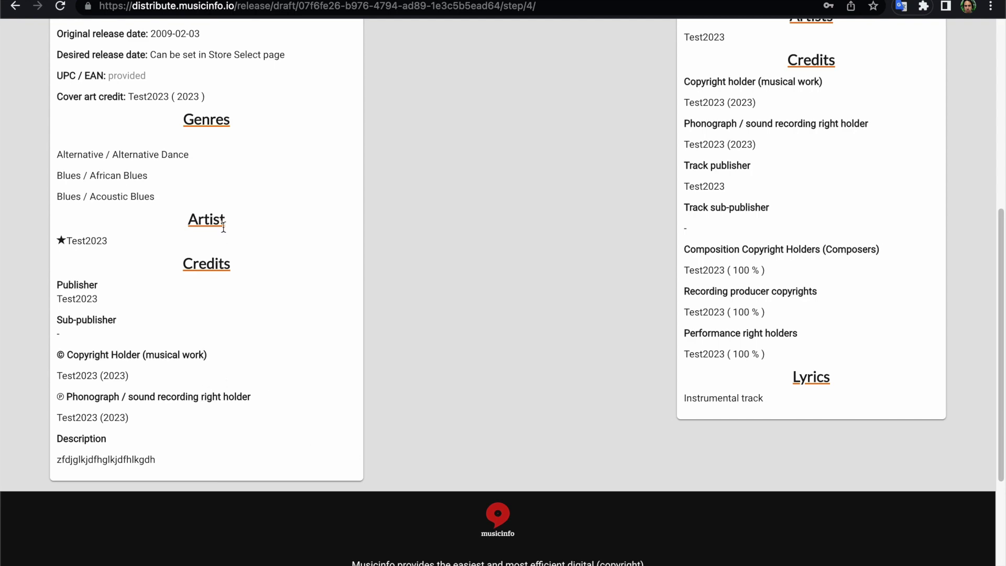
scroll(223, 231, "up", 5)
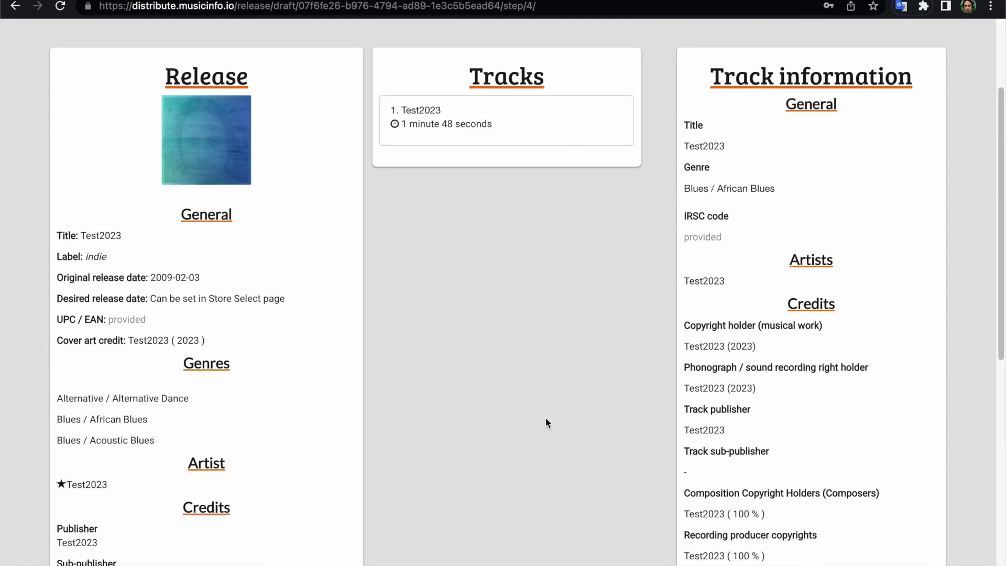
scroll(554, 400, "up", 3)
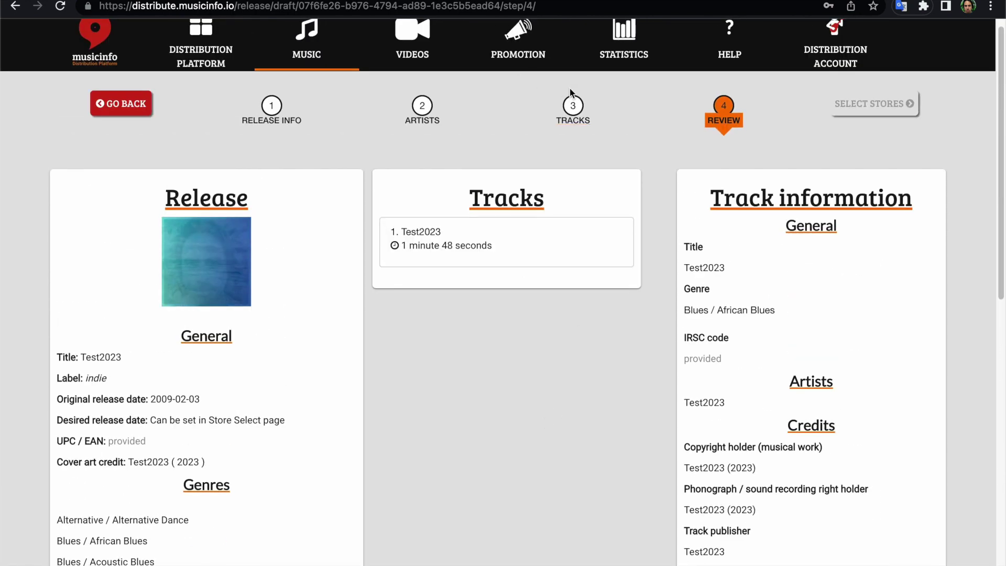
left_click(572, 105)
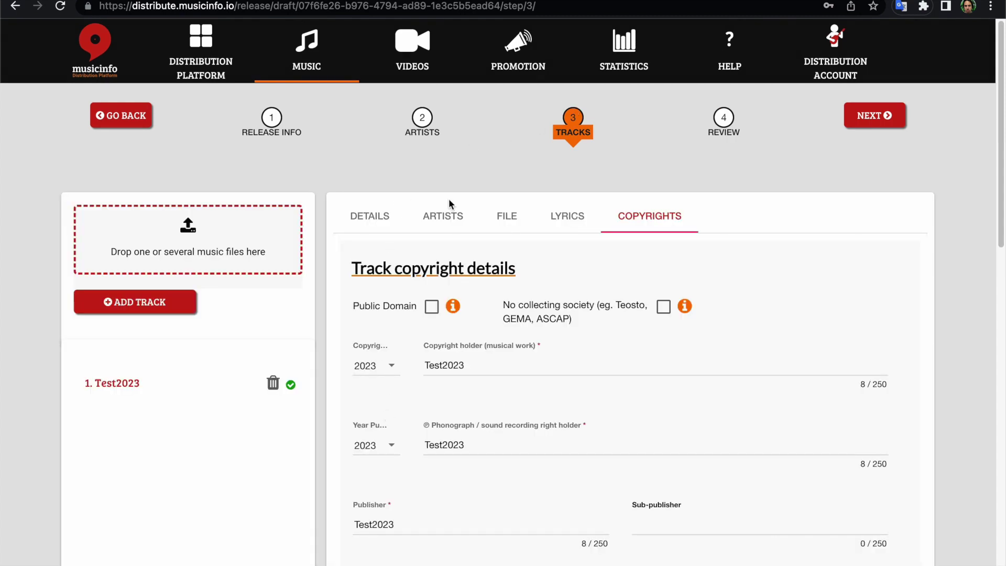
Preview Release Track.wav (1:48) from the FILE tab, then lower and mute the system volume.
left_click(506, 217)
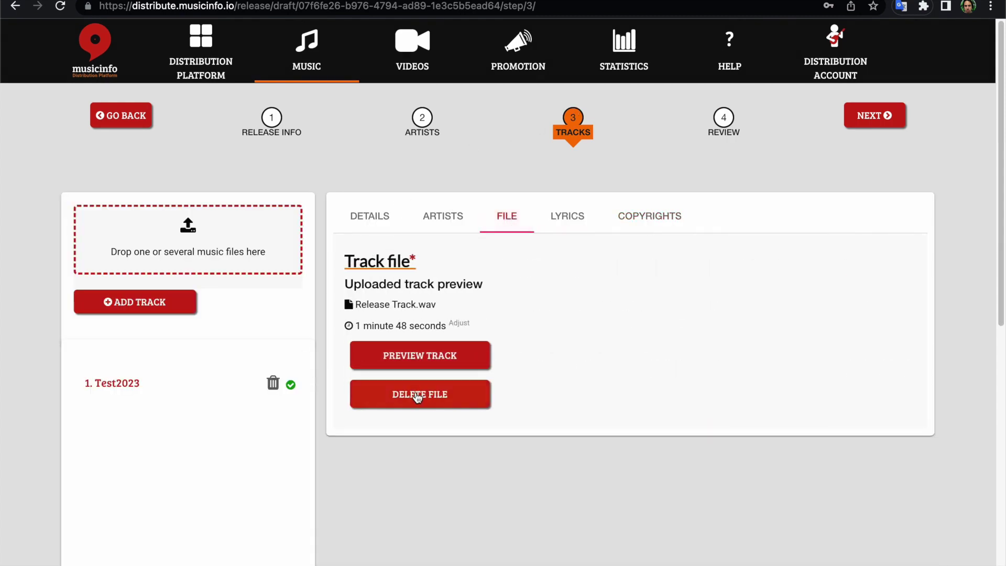
left_click(439, 356)
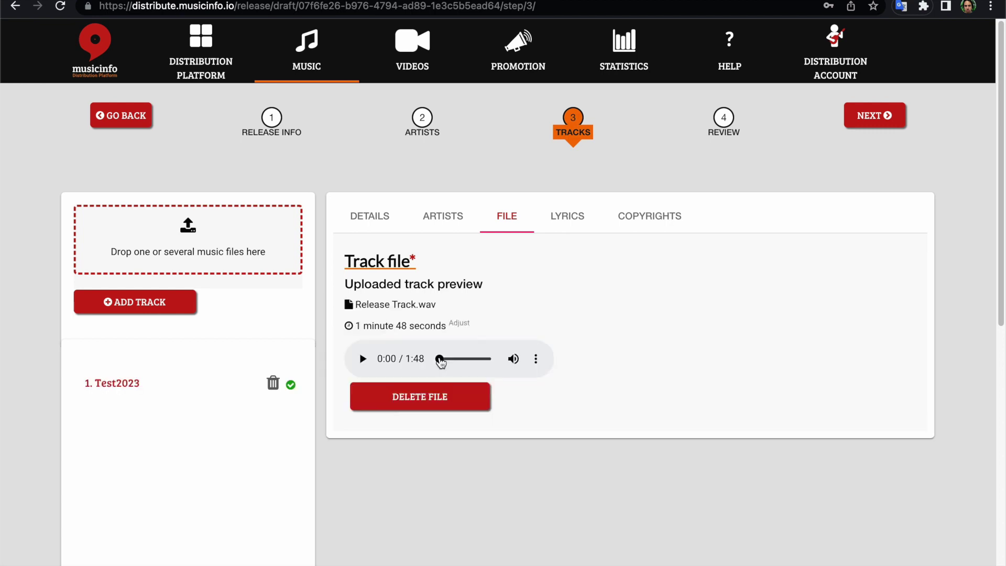
left_click(363, 359)
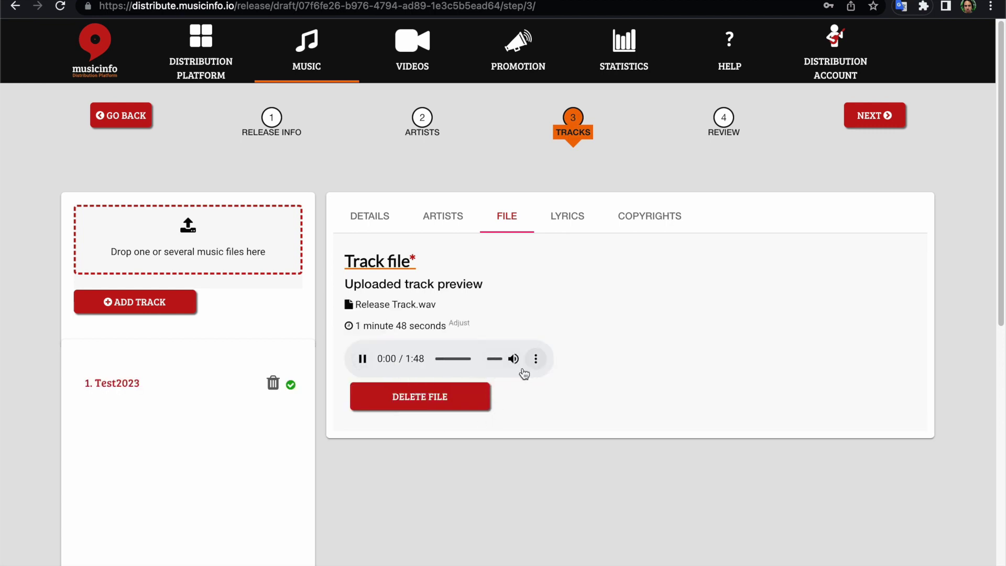
mouse_move(516, 363)
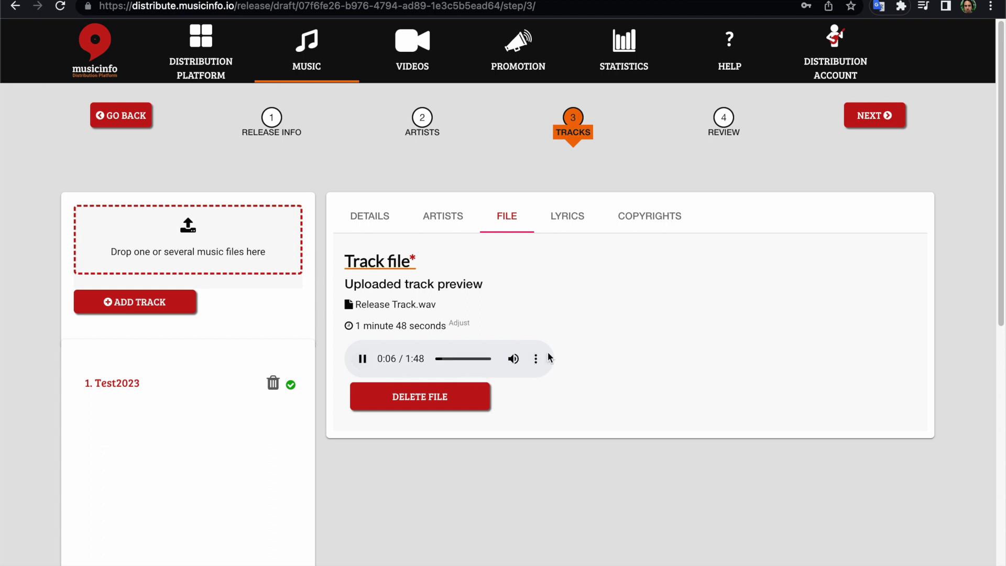
key("XF86AudioLowerVolume")
key("XF86AudioMute")
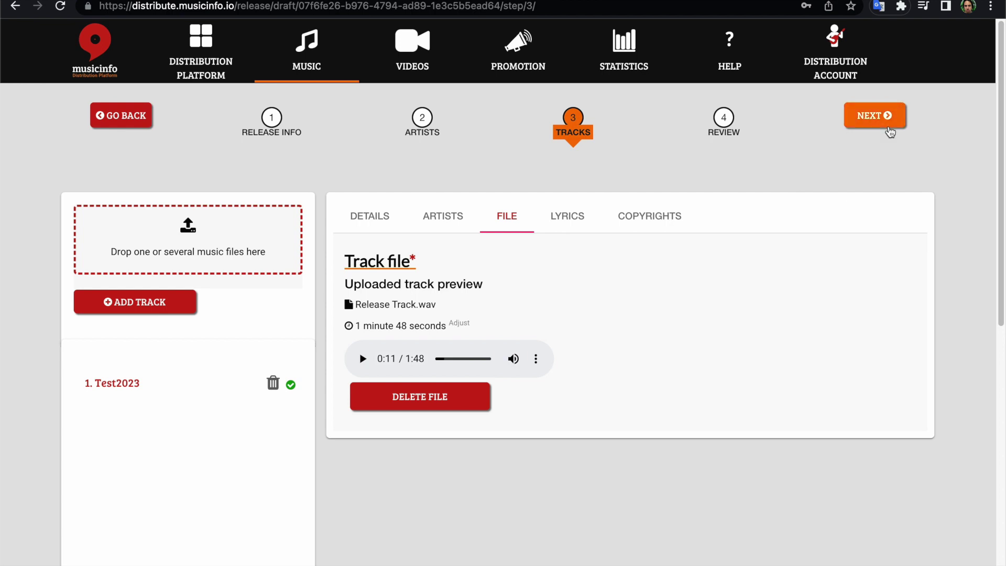
Check the review summary that flags incomplete artist information.
left_click(726, 122)
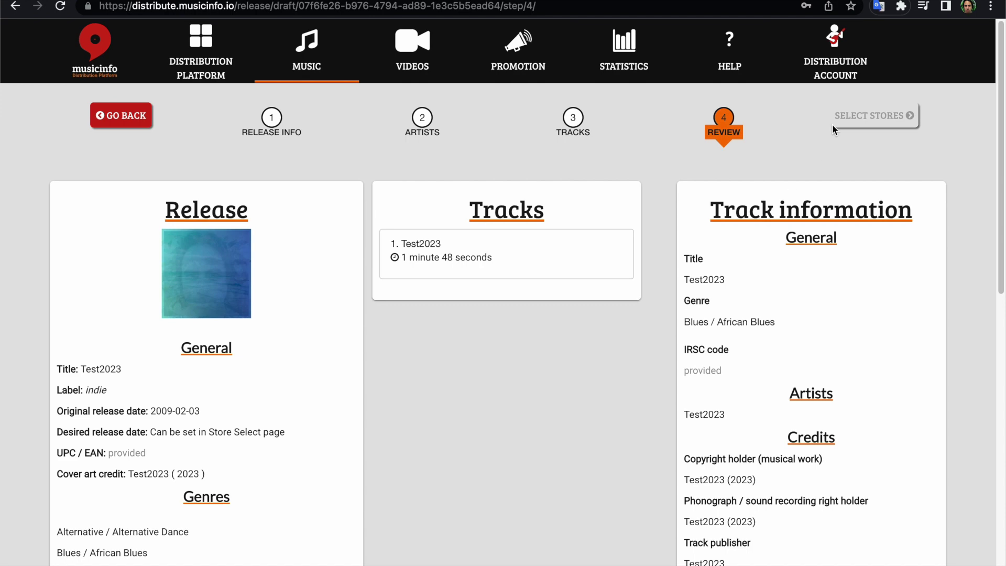
scroll(592, 350, "down", 8)
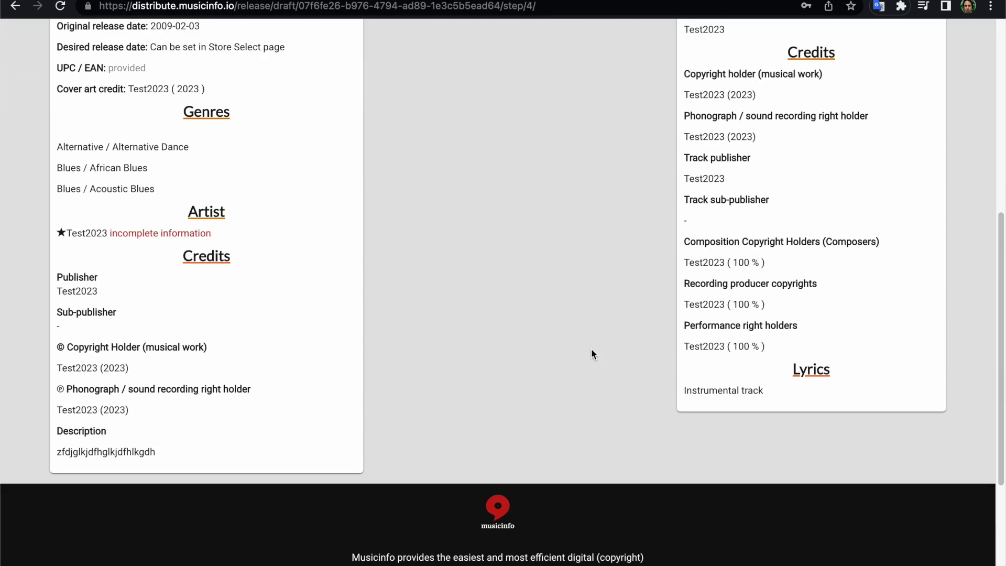
scroll(591, 350, "up", 1)
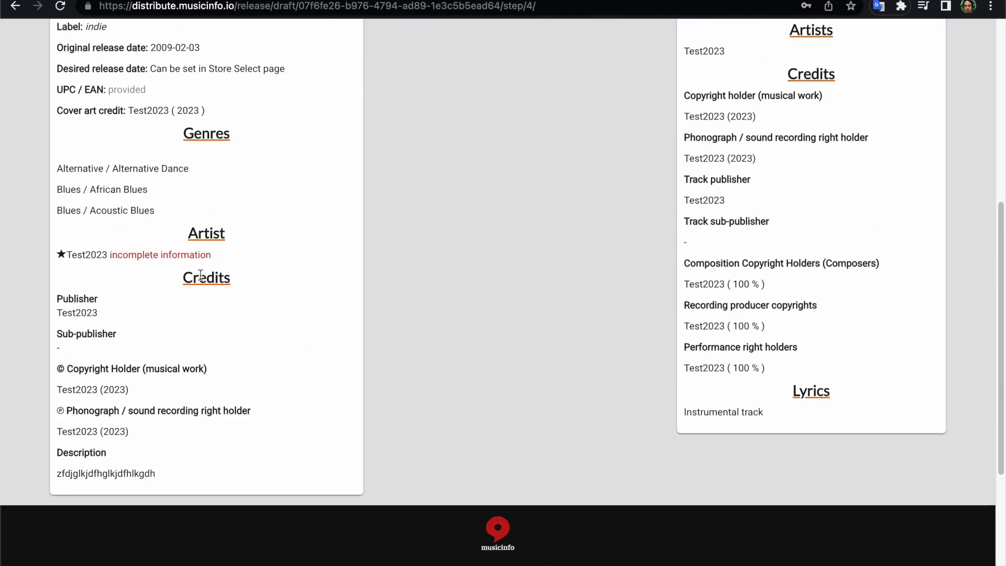
scroll(387, 307, "up", 7)
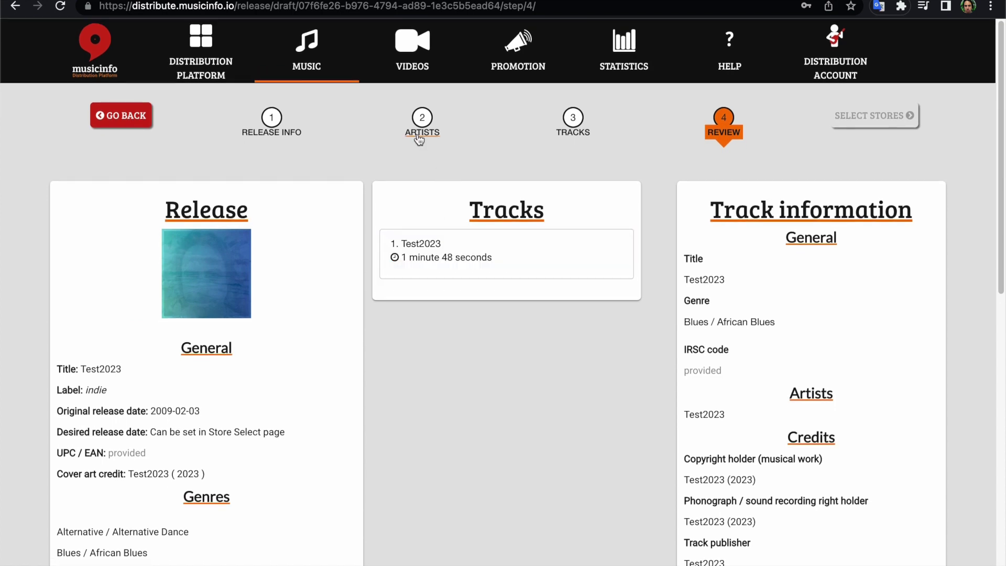
Inspect the Artists step: Test2023 as sole main artist, country Åland Islands.
left_click(421, 122)
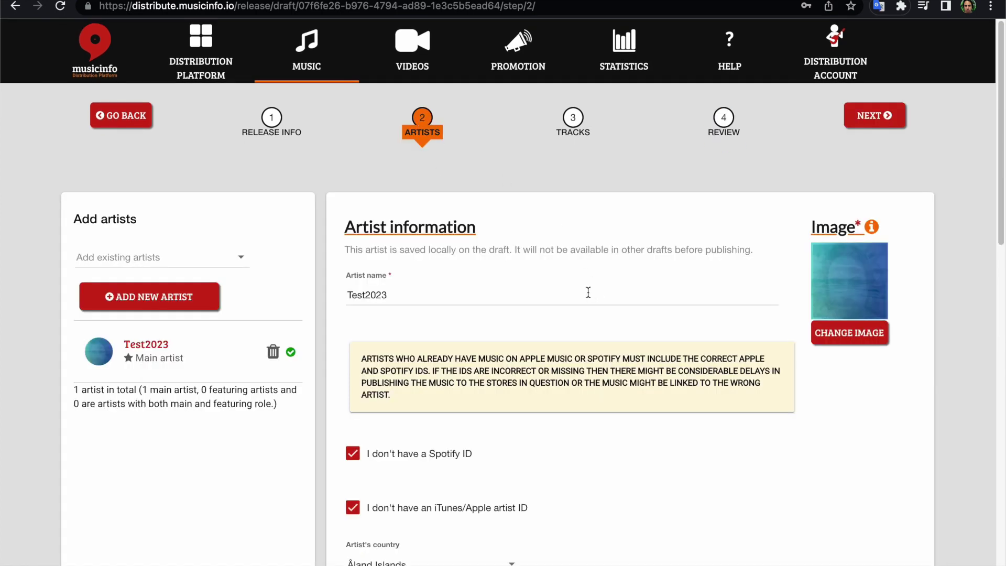
scroll(588, 292, "down", 3)
scroll(588, 292, "down", 2)
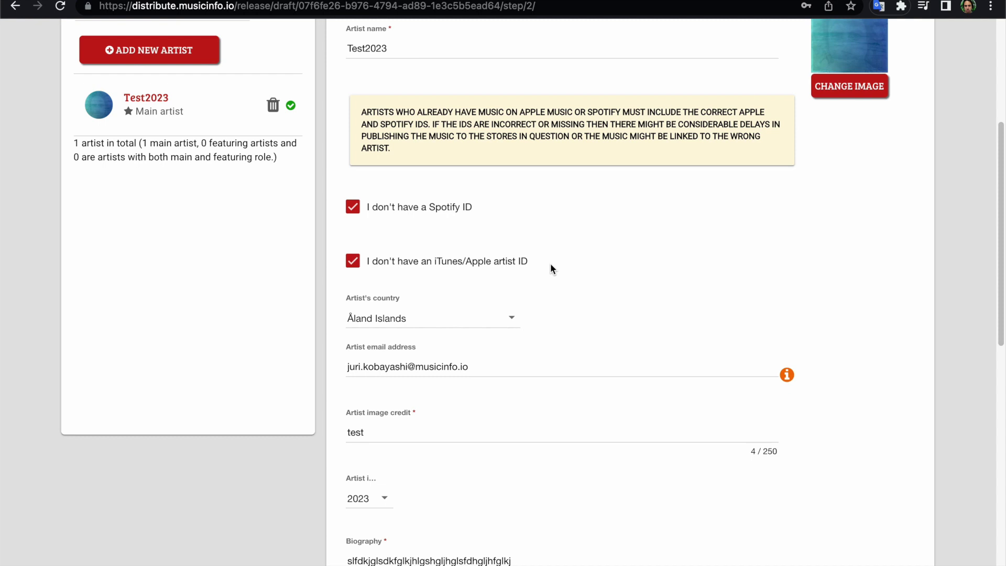
scroll(551, 268, "down", 3)
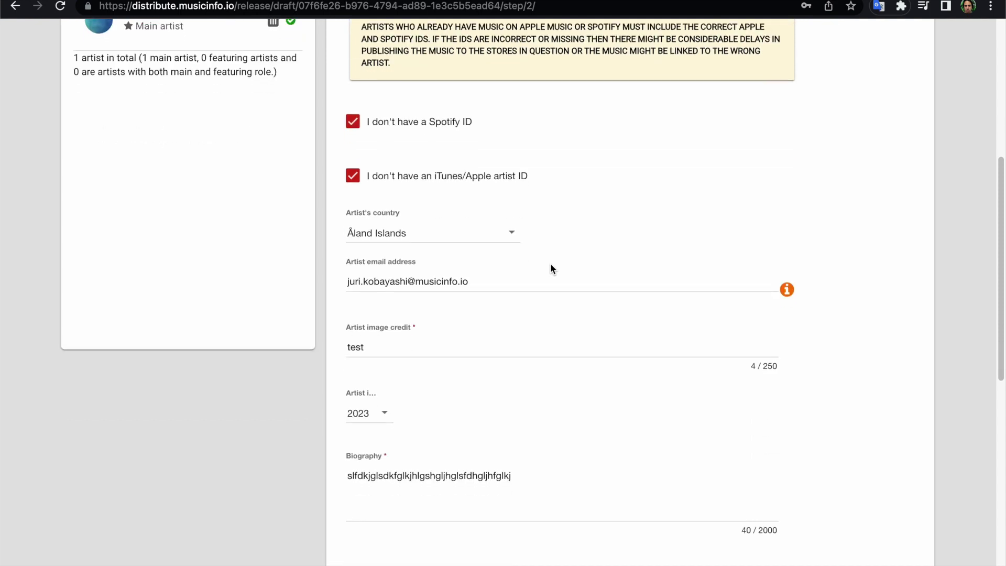
scroll(550, 268, "down", 8)
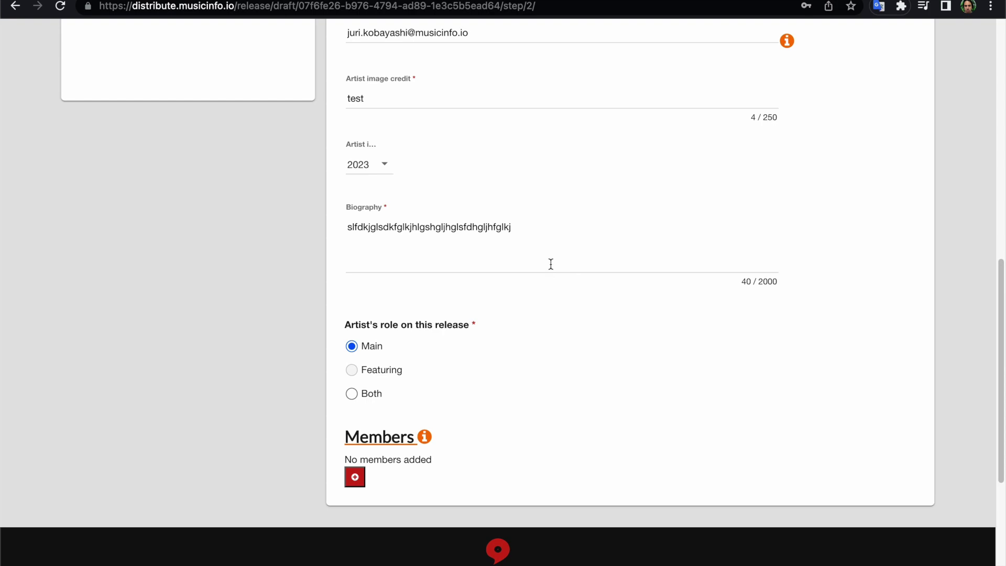
scroll(551, 264, "up", 12)
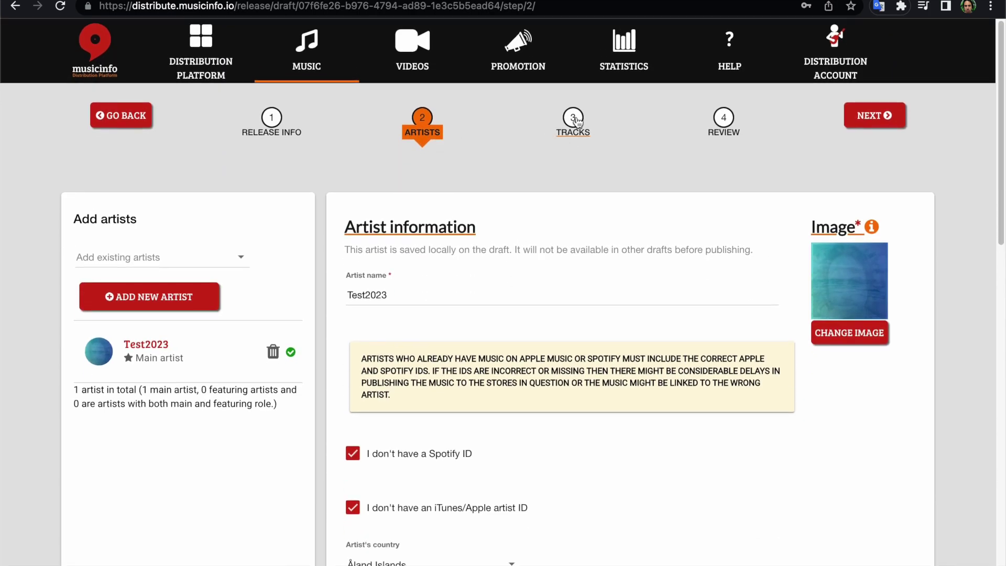
Look over the Release Info step's fields.
left_click(271, 119)
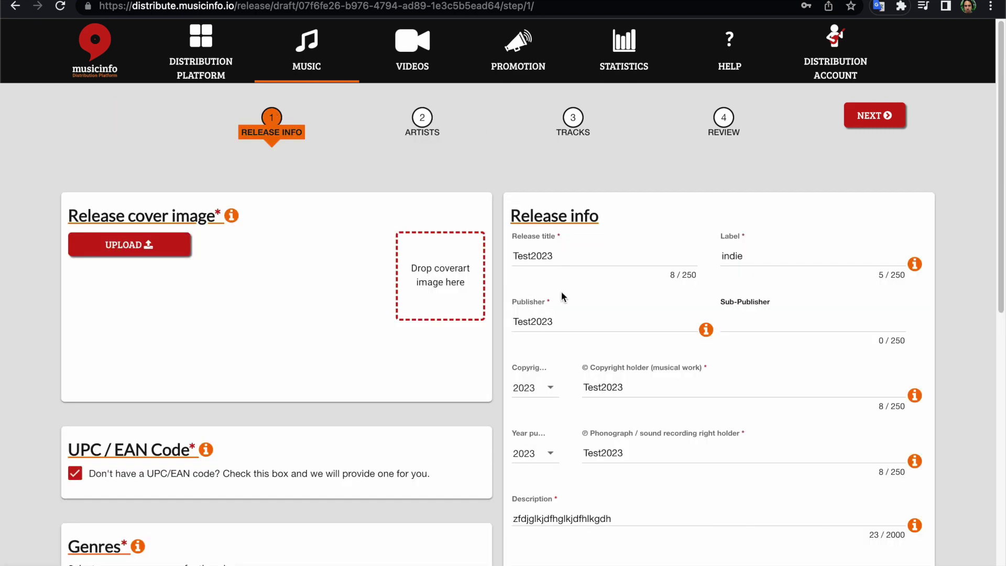
scroll(763, 401, "down", 4)
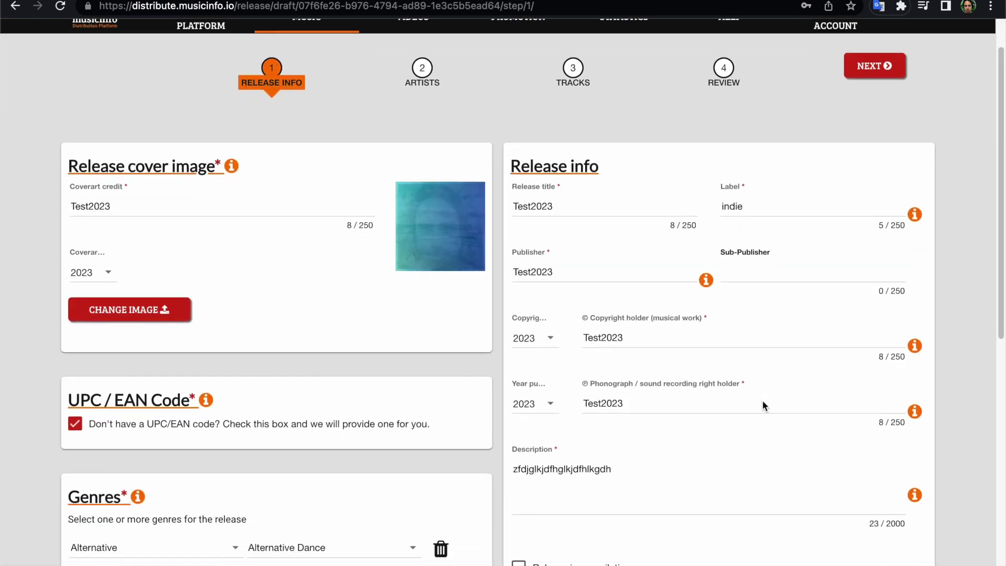
scroll(763, 406, "up", 1)
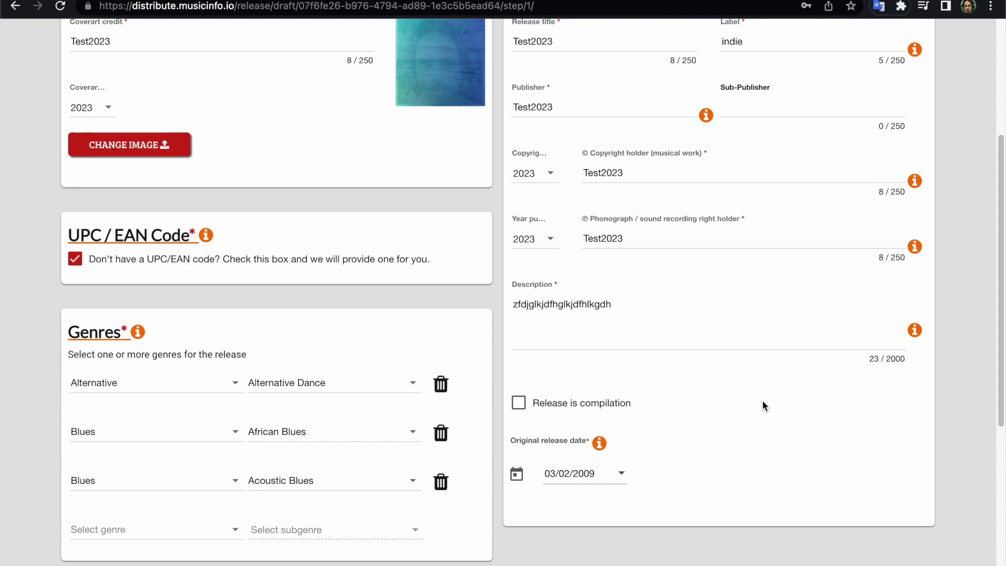
scroll(762, 400, "down", 5)
scroll(762, 401, "up", 9)
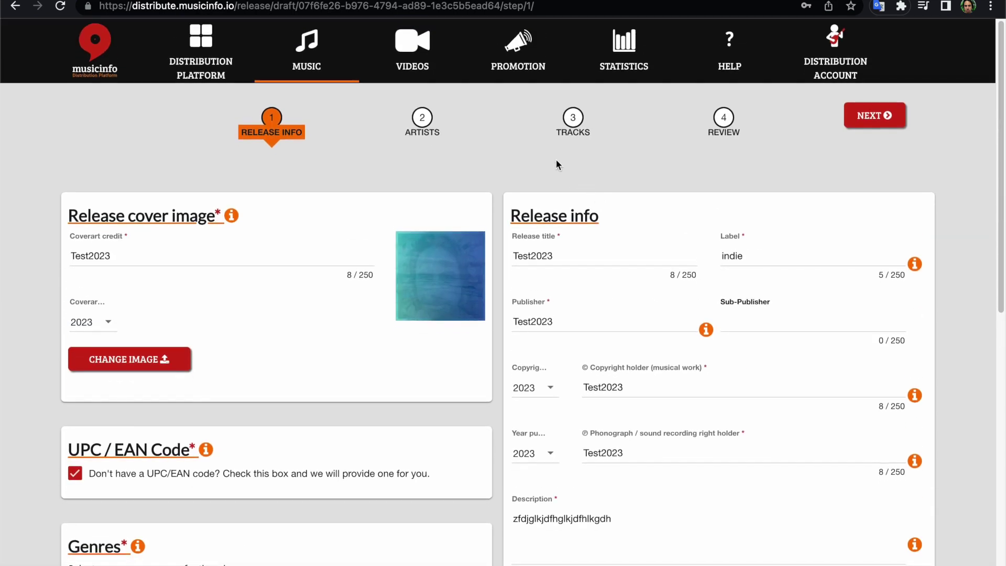
In the track's ARTISTS tab, remove and re-add Test2023 as the main artist.
left_click(573, 118)
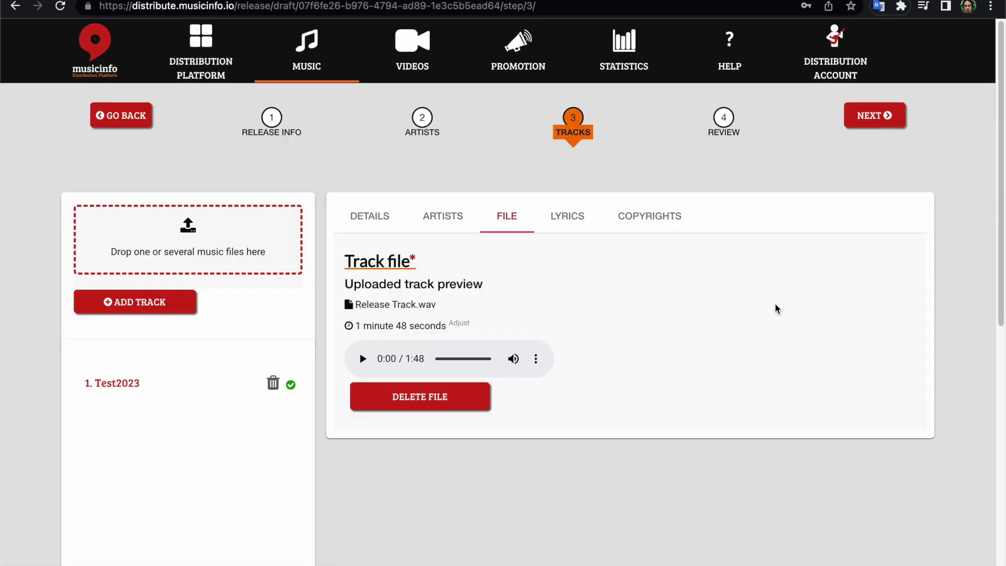
left_click(453, 220)
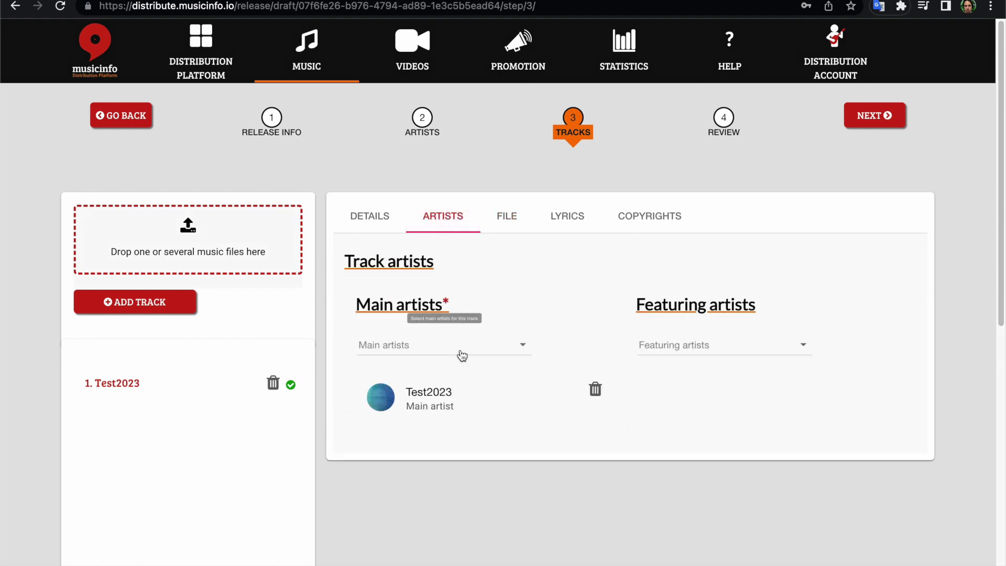
left_click(762, 354)
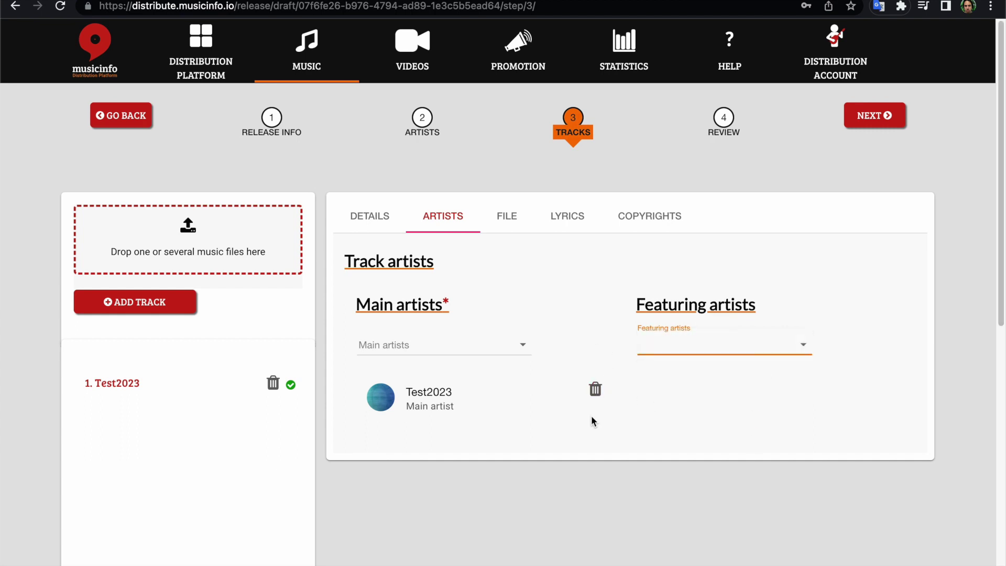
left_click(595, 388)
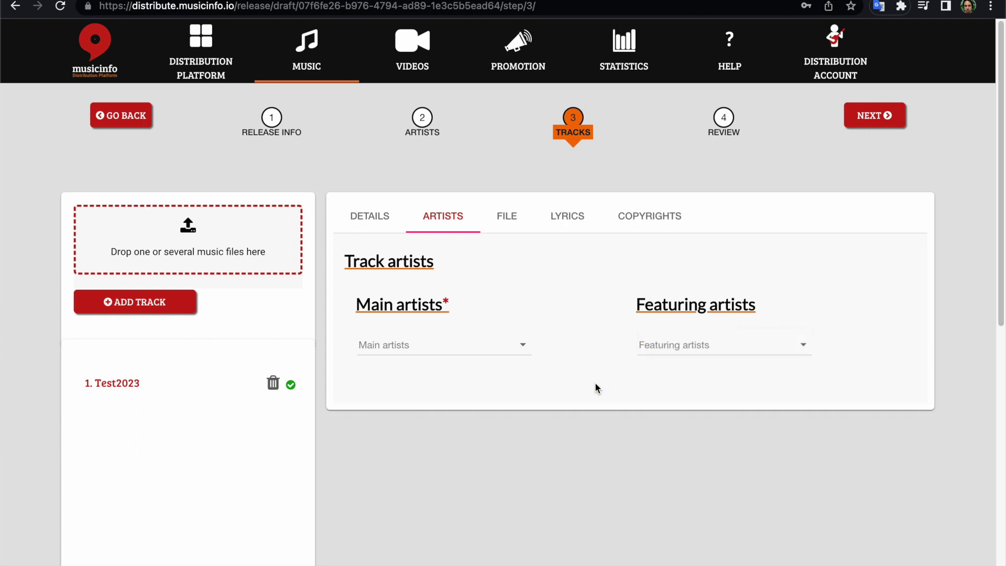
left_click(458, 352)
left_click(439, 344)
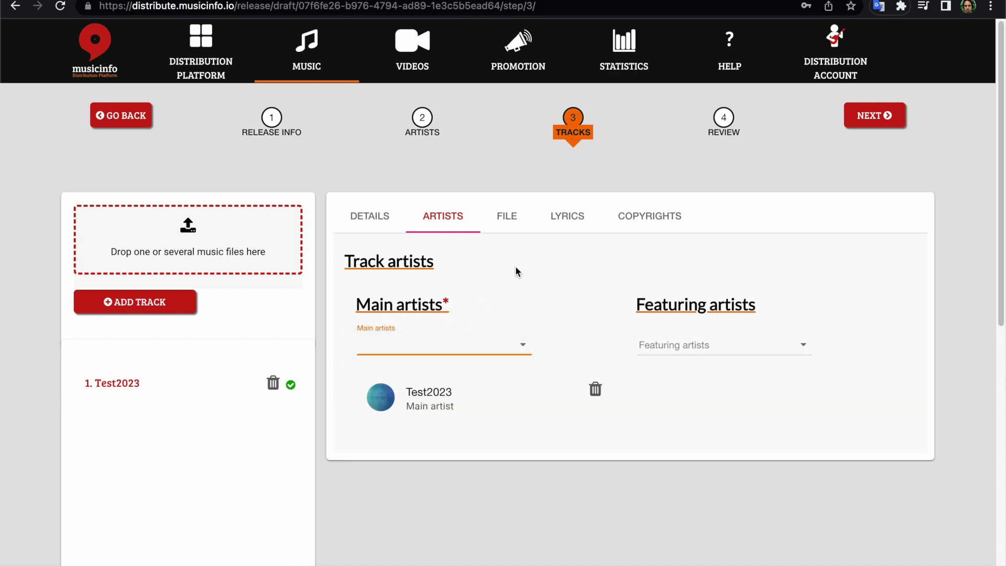
Check the track's name and genre details, then return to the Artists step.
left_click(374, 224)
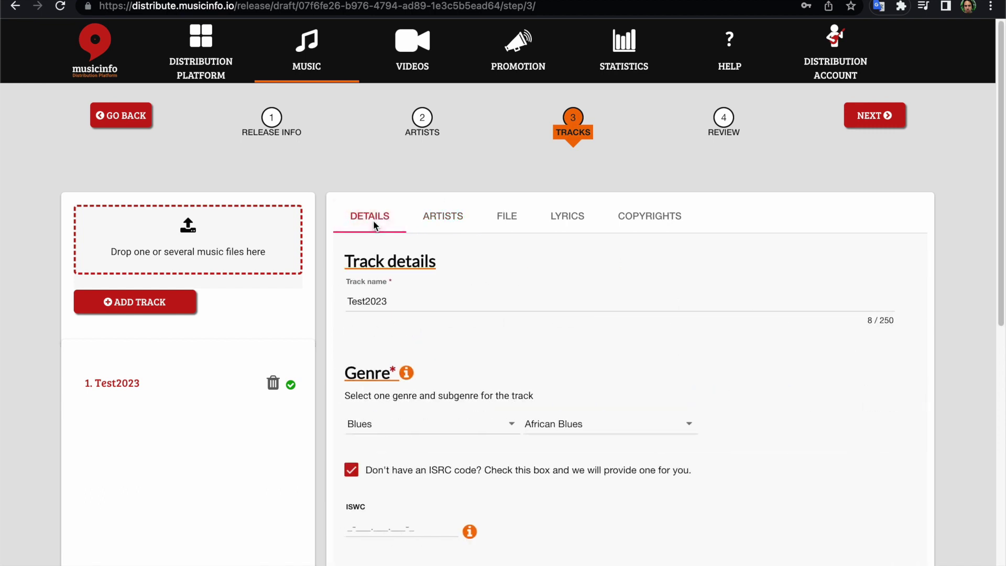
scroll(488, 354, "down", 3)
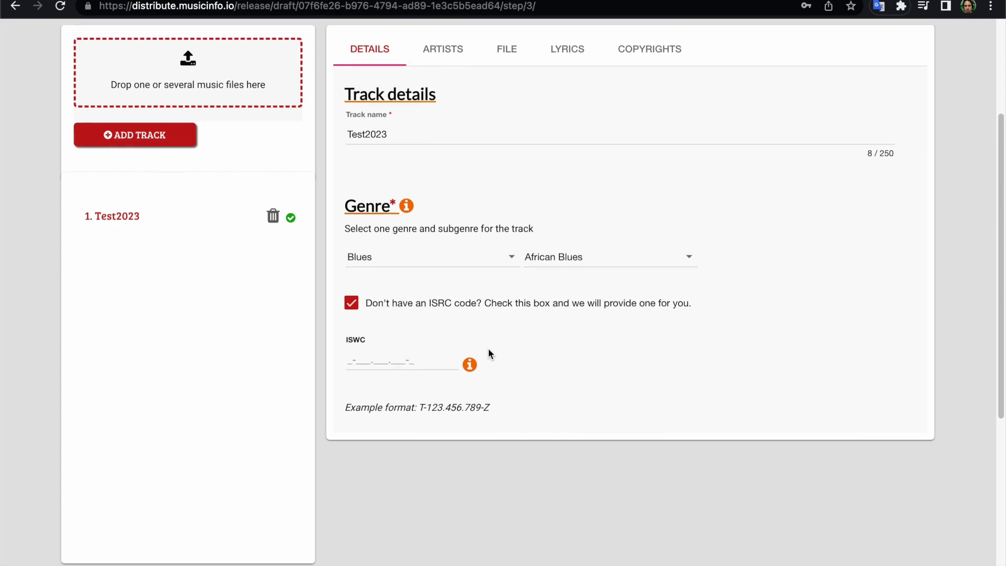
scroll(488, 351, "up", 3)
left_click(422, 121)
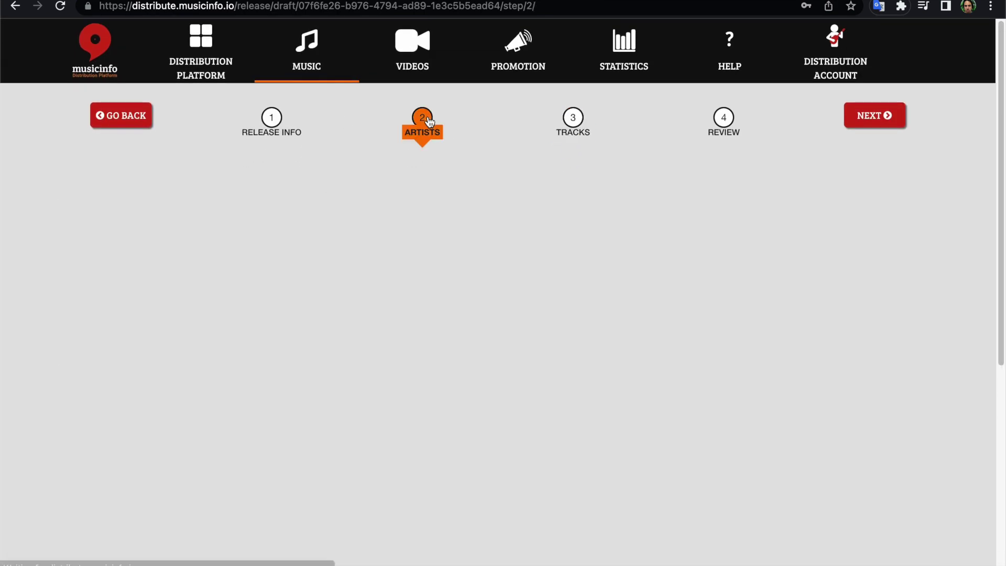
From the review summary, choose SELECT STORES and confirm continuing to store selection.
left_click(727, 126)
scroll(590, 383, "down", 9)
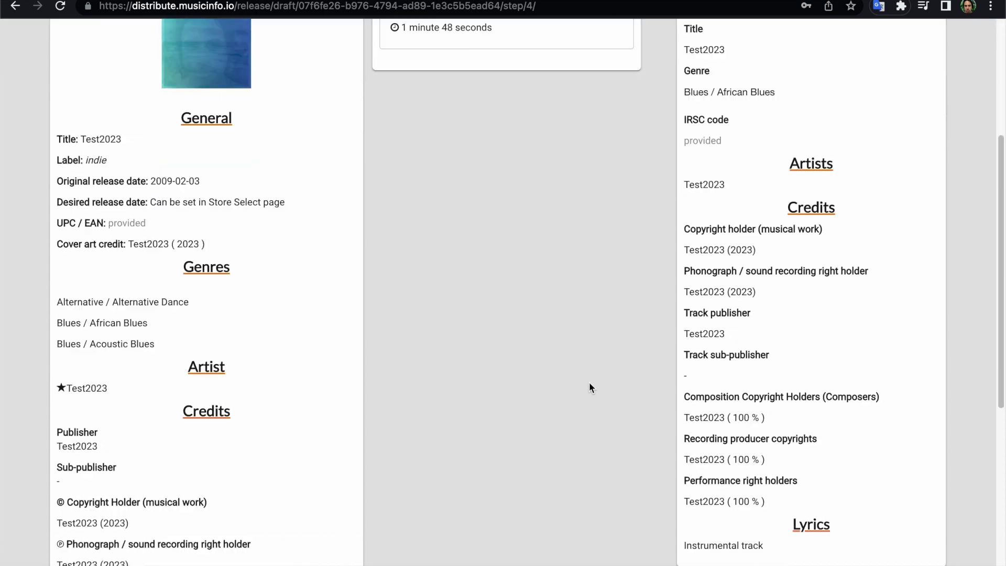
scroll(590, 383, "up", 5)
scroll(590, 388, "up", 4)
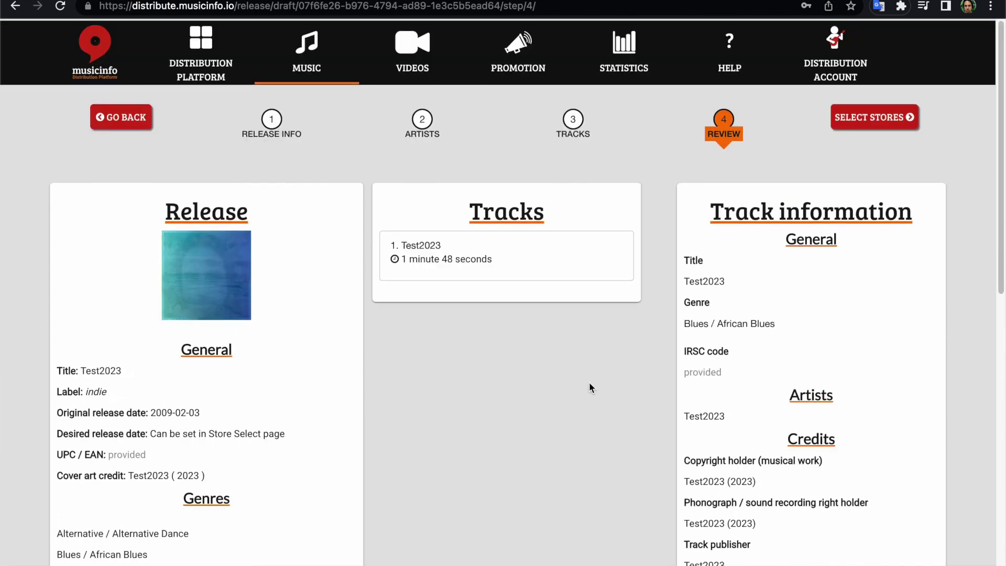
left_click(897, 114)
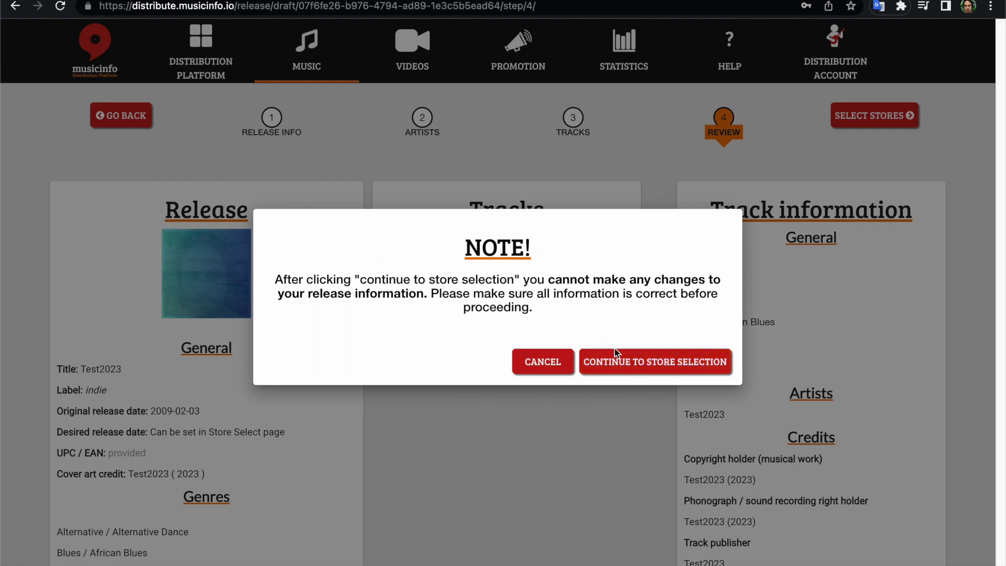
left_click(644, 366)
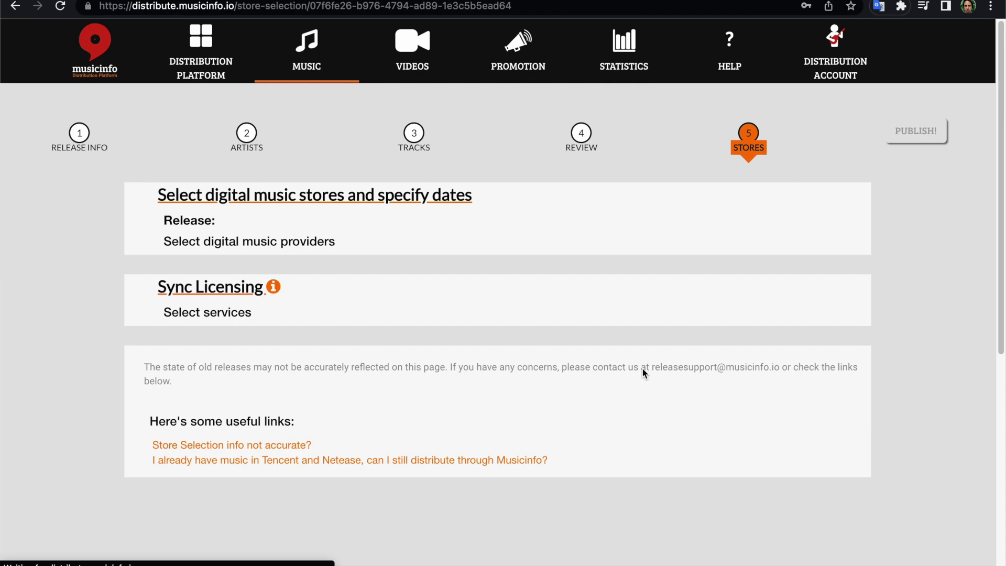
scroll(507, 338, "down", 1)
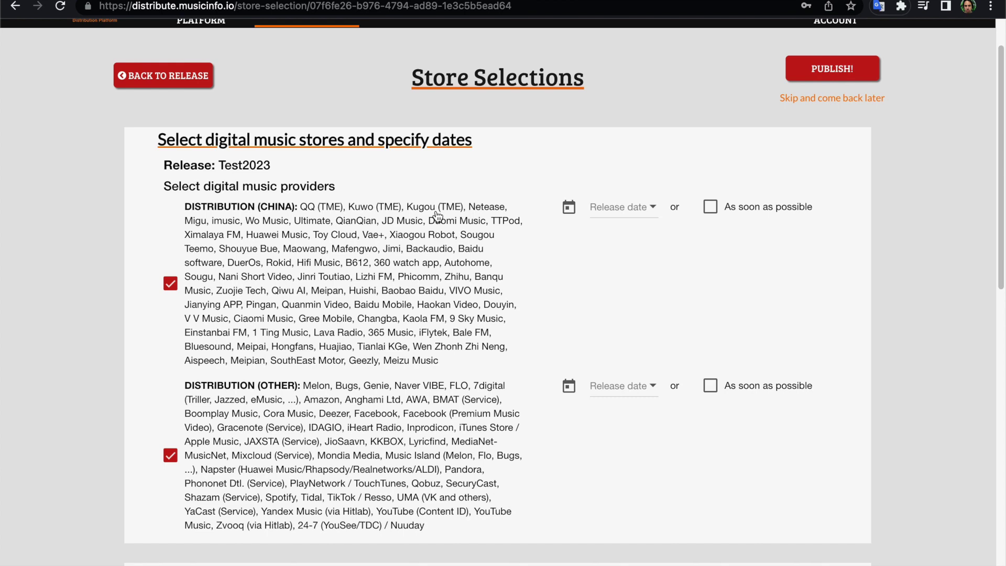
scroll(454, 211, "down", 1)
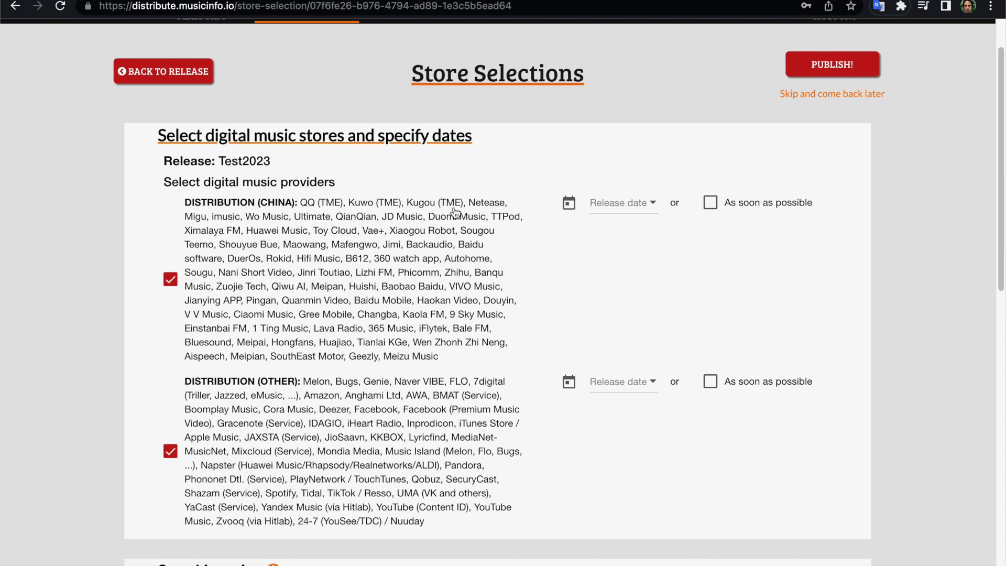
scroll(454, 211, "down", 5)
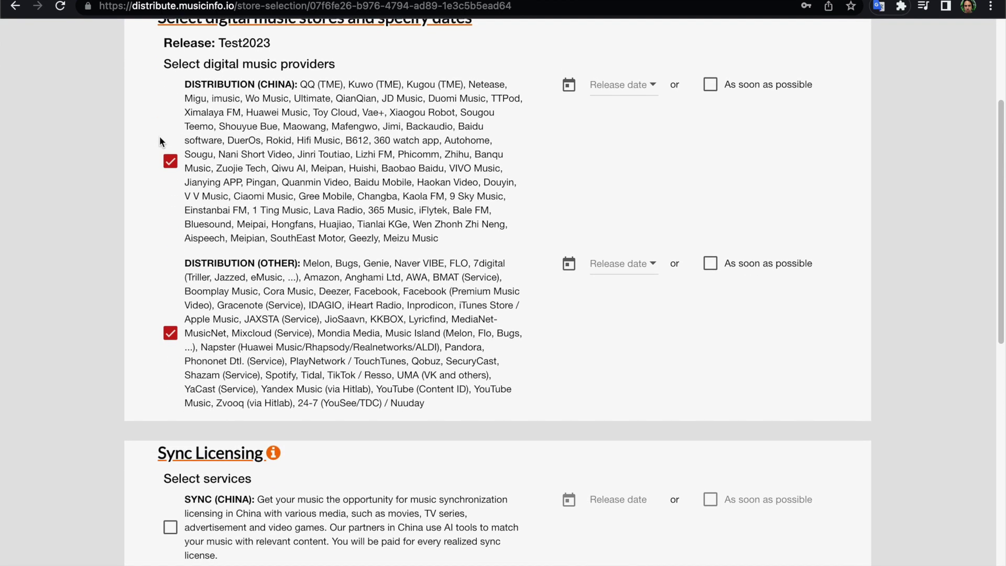
Re-tick China distribution and browse April 2023 in its release-date picker.
left_click(169, 165)
left_click(170, 164)
left_click(651, 87)
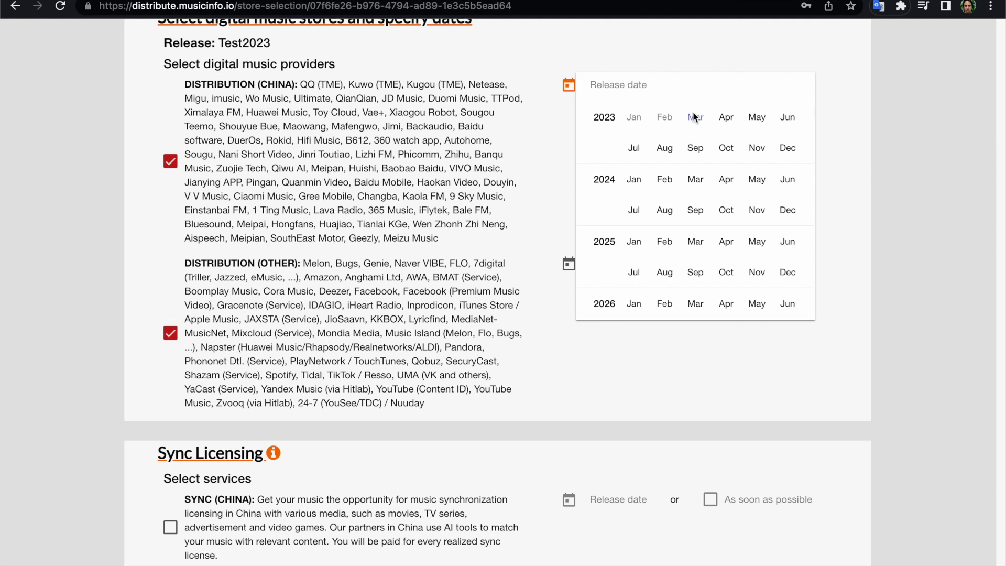
left_click(725, 118)
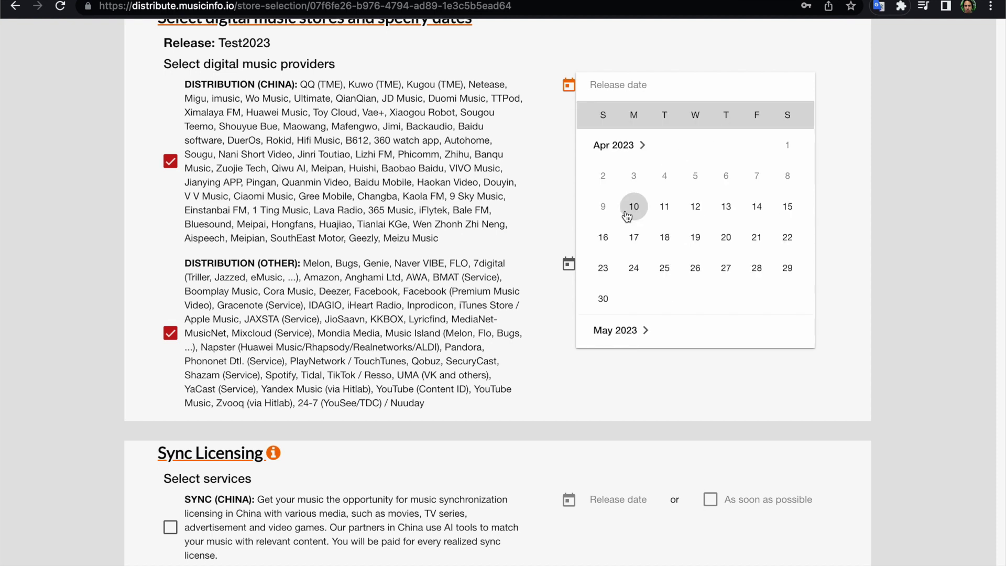
left_click(676, 53)
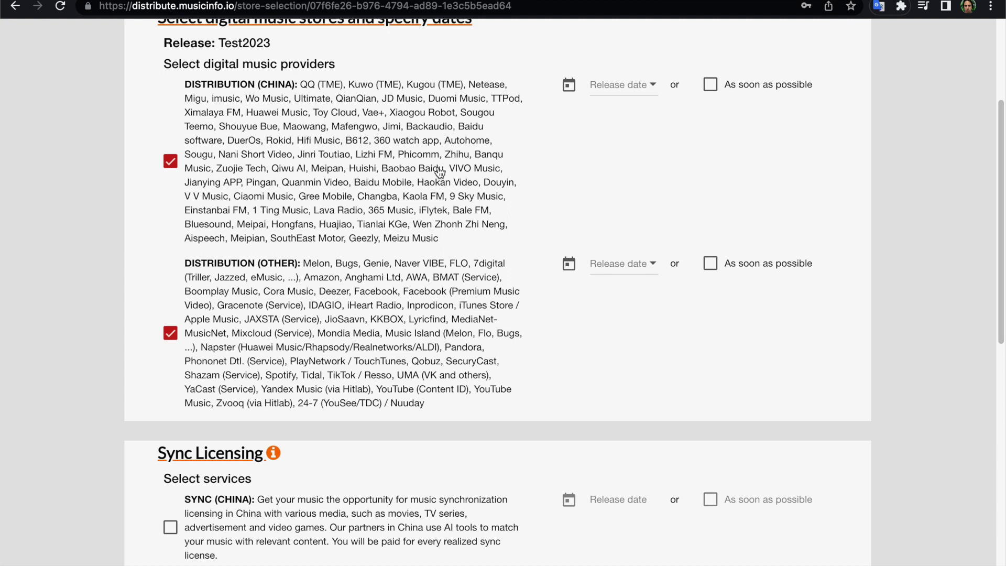
Set the China release date to 10/04/2023 and close the date picker.
left_click(646, 89)
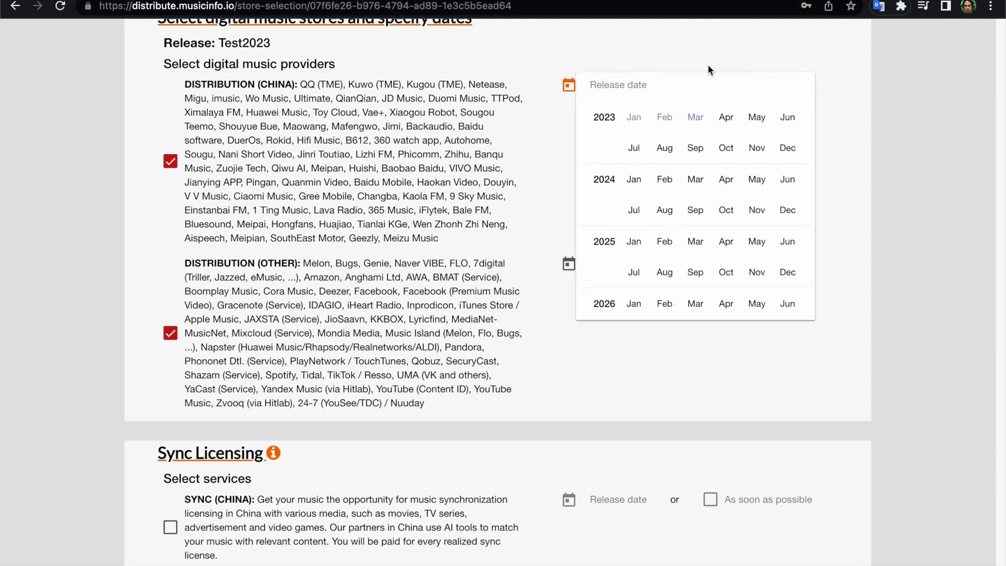
left_click(729, 122)
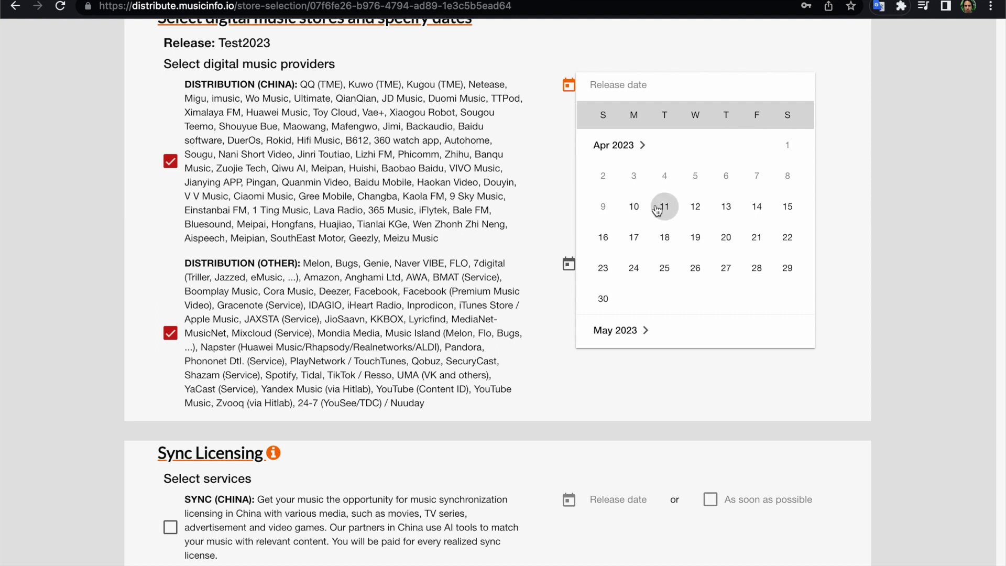
left_click(634, 207)
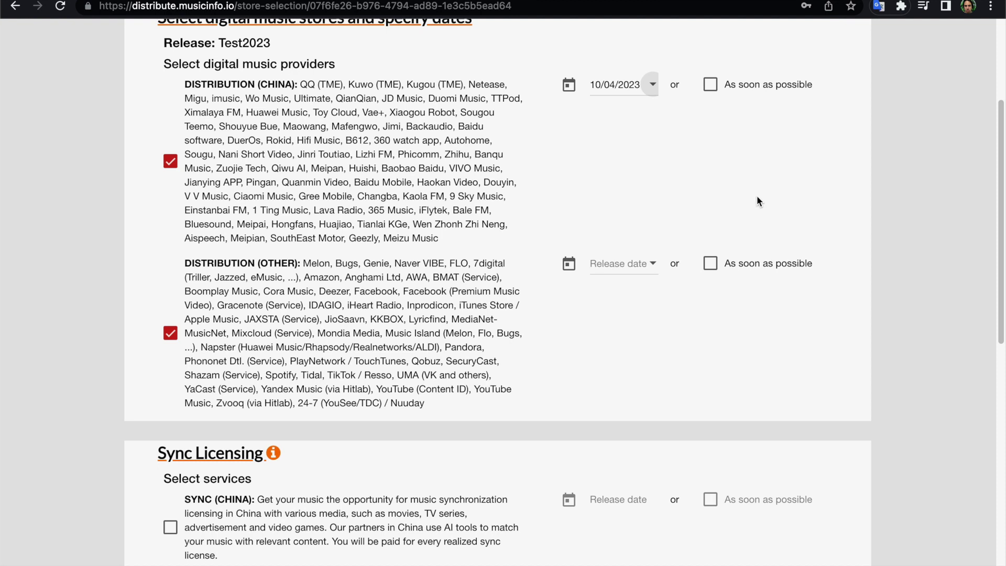
scroll(628, 199, "down", 1)
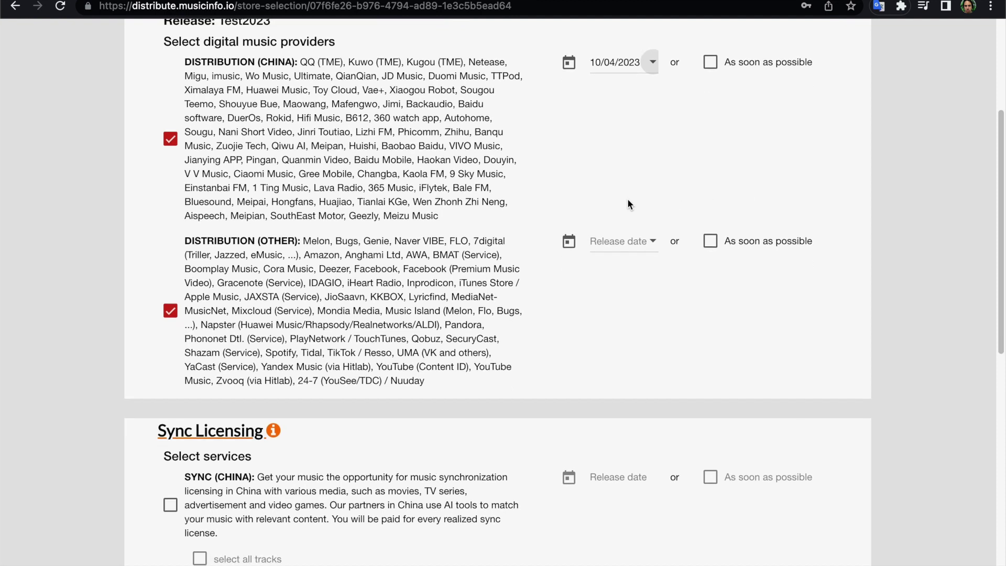
scroll(629, 204, "down", 1)
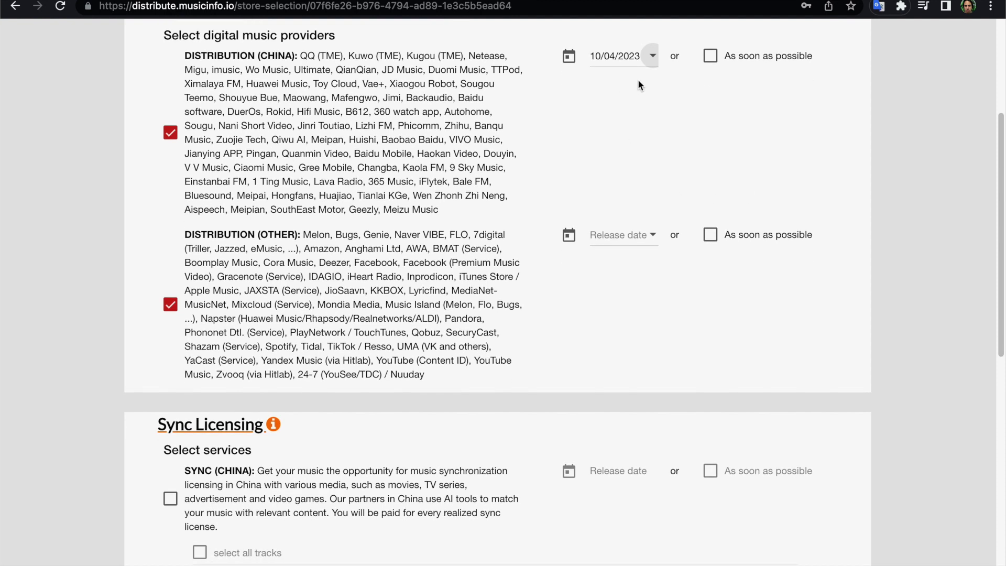
left_click(650, 57)
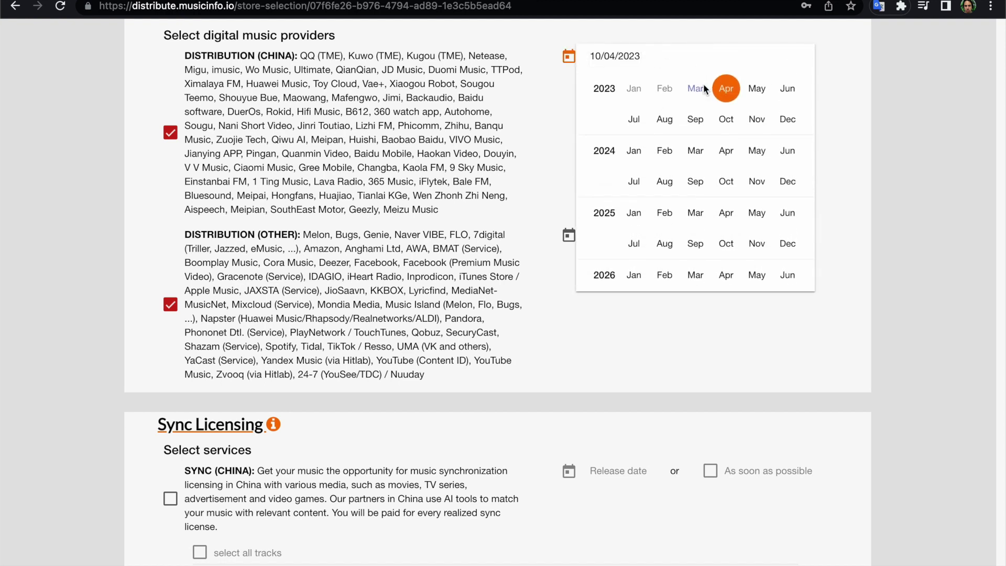
left_click(726, 90)
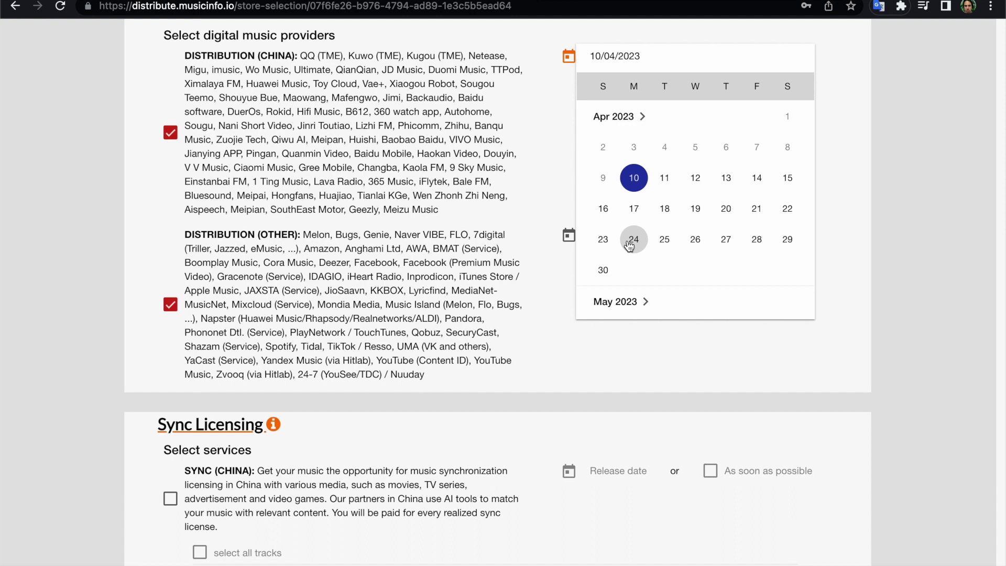
left_click(643, 300)
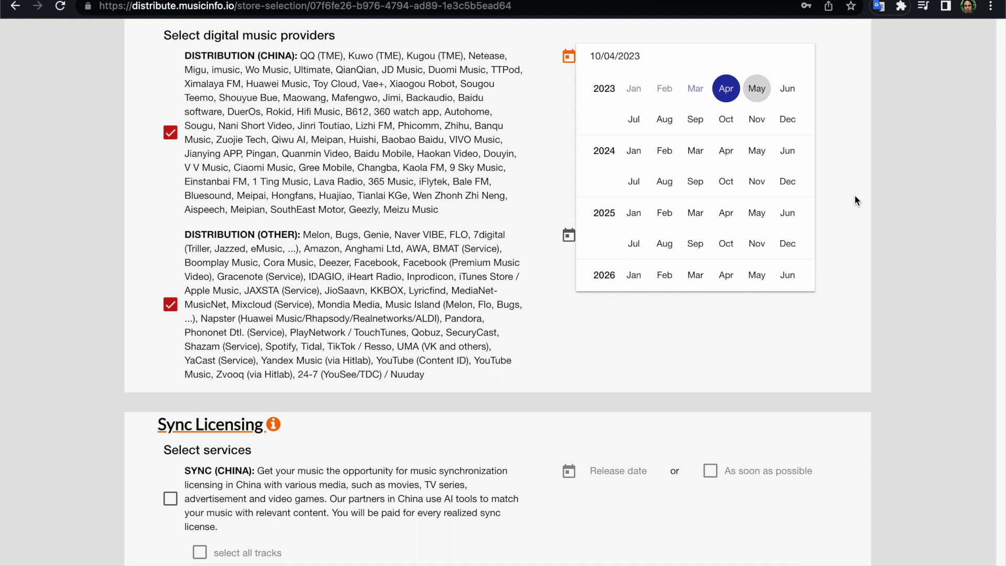
left_click(769, 335)
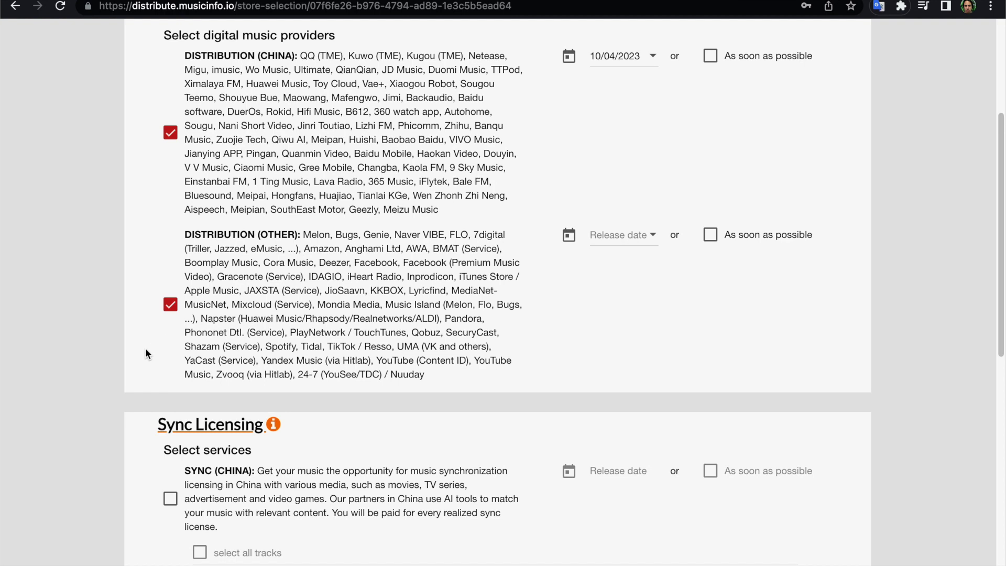
left_click(173, 307)
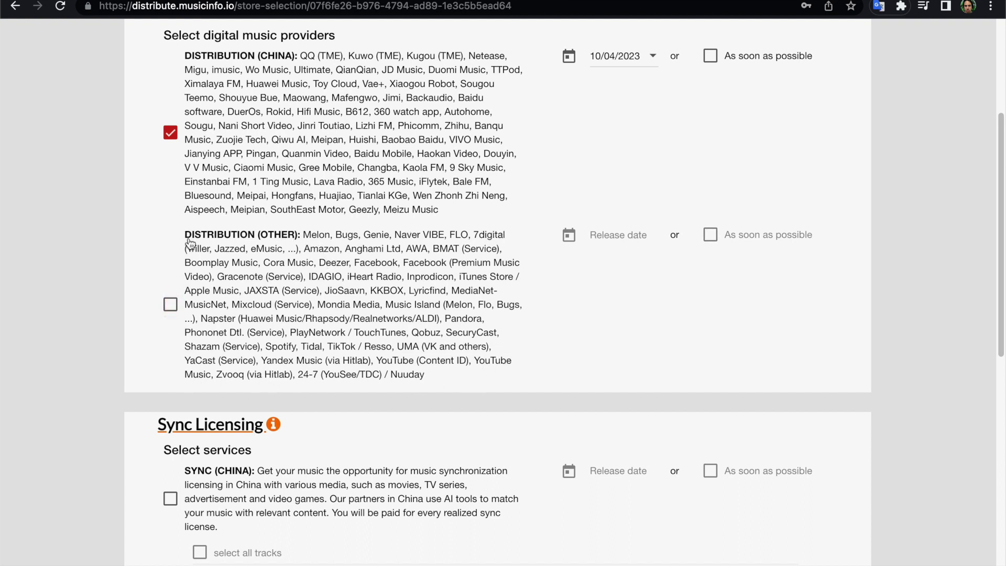
left_click(171, 305)
left_click(171, 306)
left_click(172, 309)
left_click(171, 309)
left_click(170, 305)
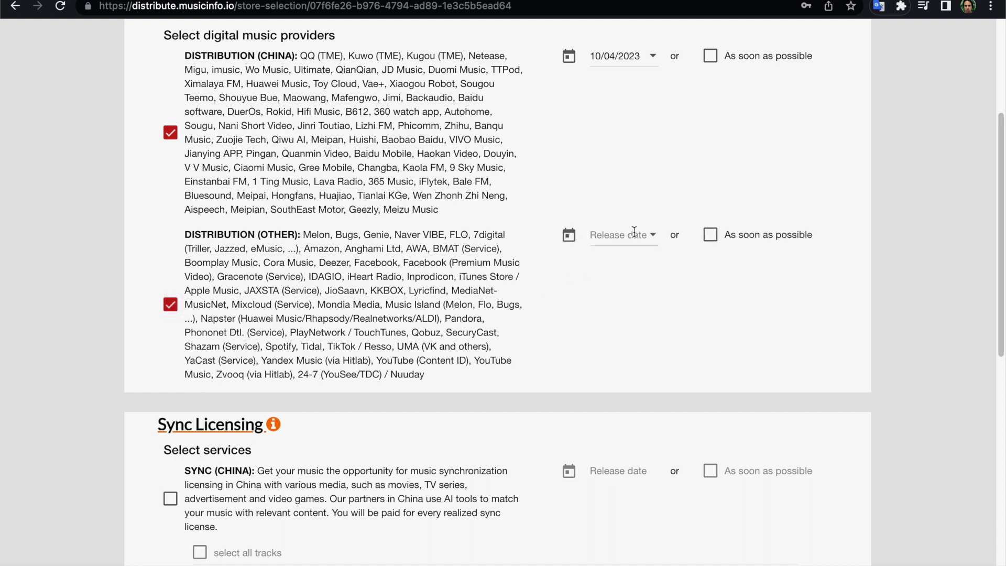
left_click(654, 237)
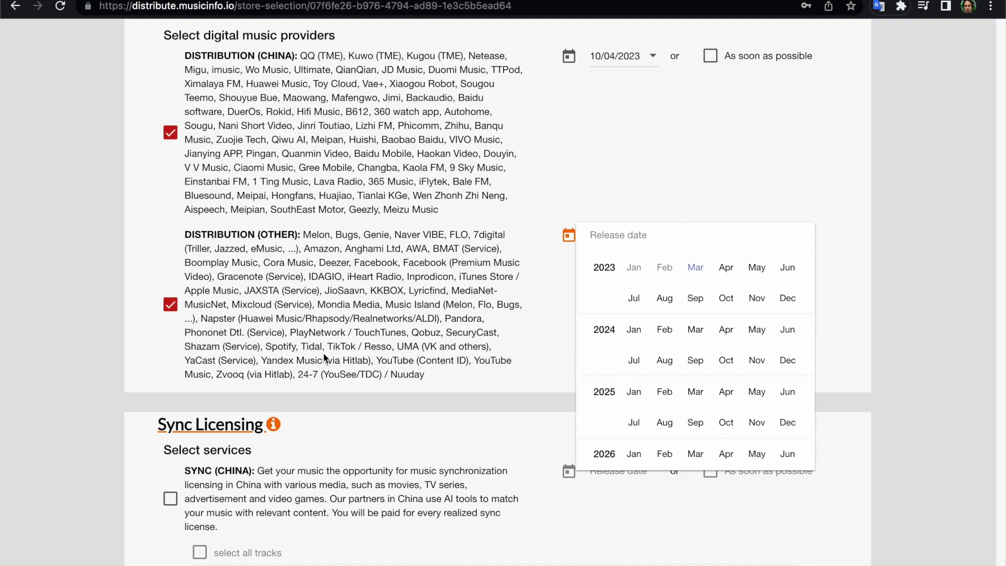
left_click(529, 366)
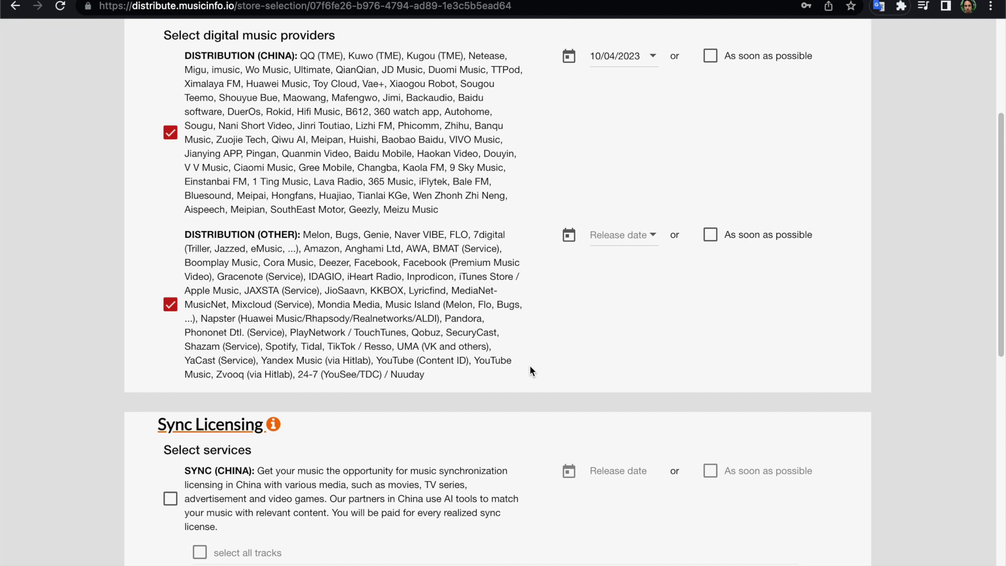
scroll(530, 371, "down", 2)
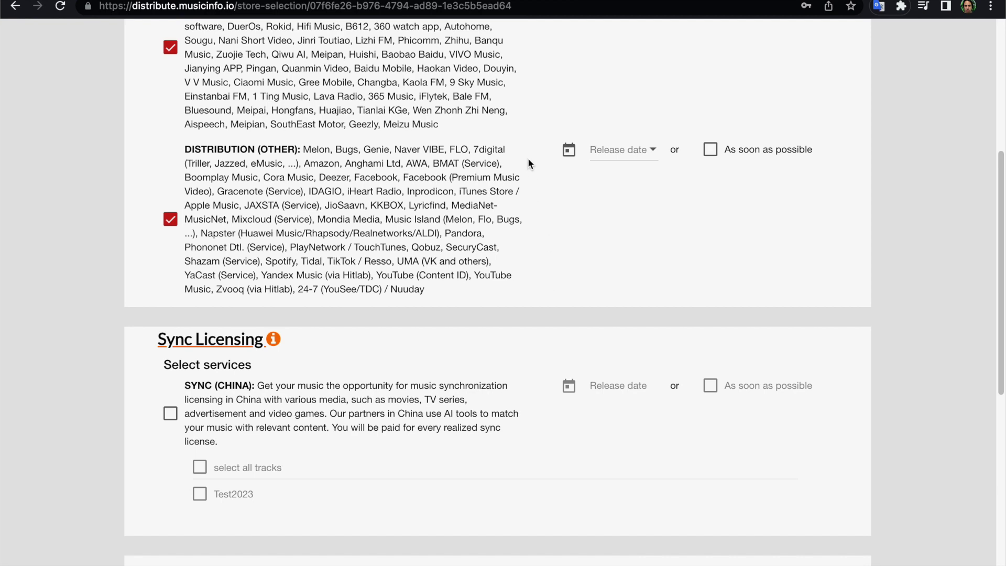
scroll(542, 245, "up", 3)
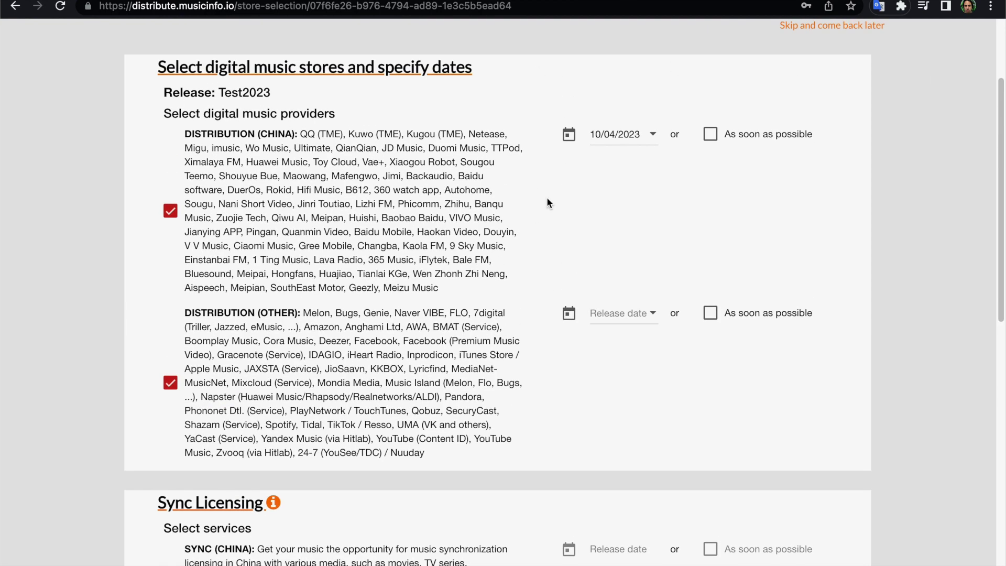
scroll(528, 424, "down", 1)
scroll(527, 424, "down", 5)
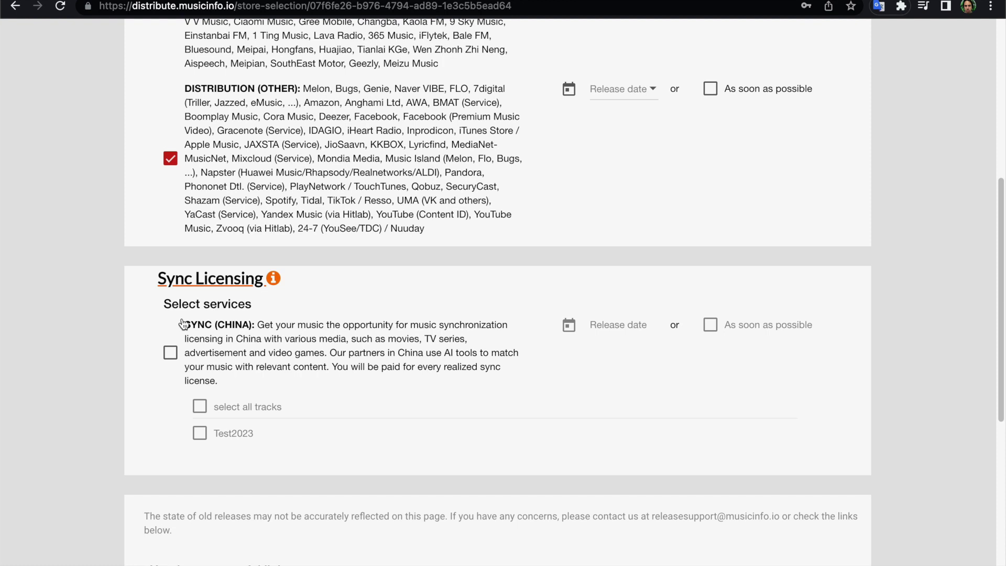
Tick SYNC (CHINA) and select track Test2023 for sync licensing.
left_click(171, 353)
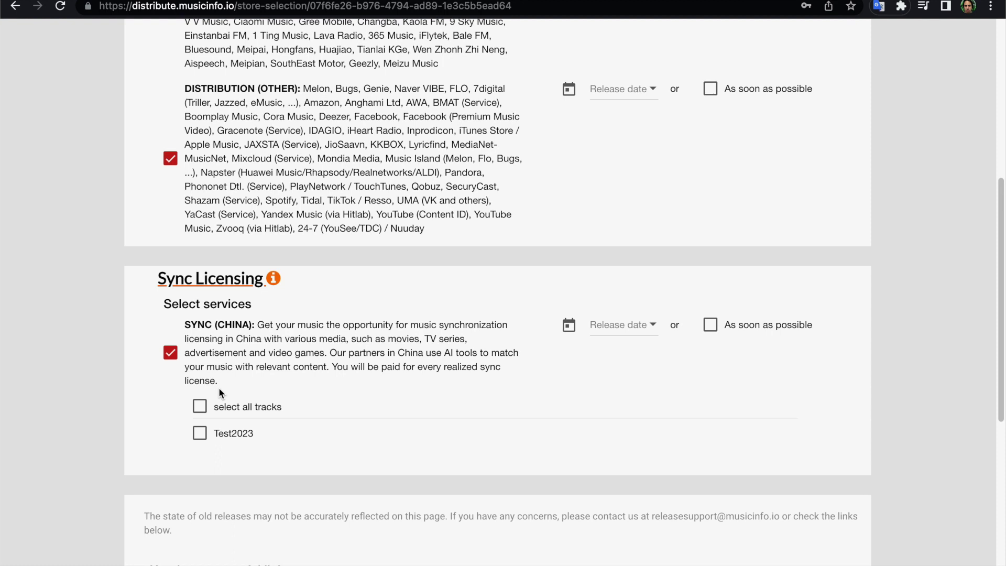
left_click(199, 433)
scroll(401, 391, "down", 1)
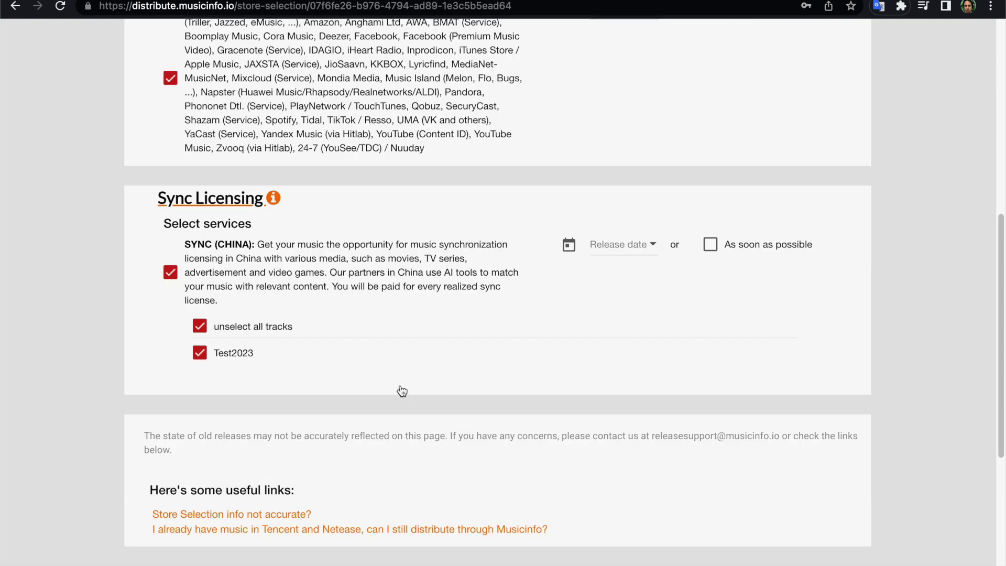
scroll(402, 391, "down", 4)
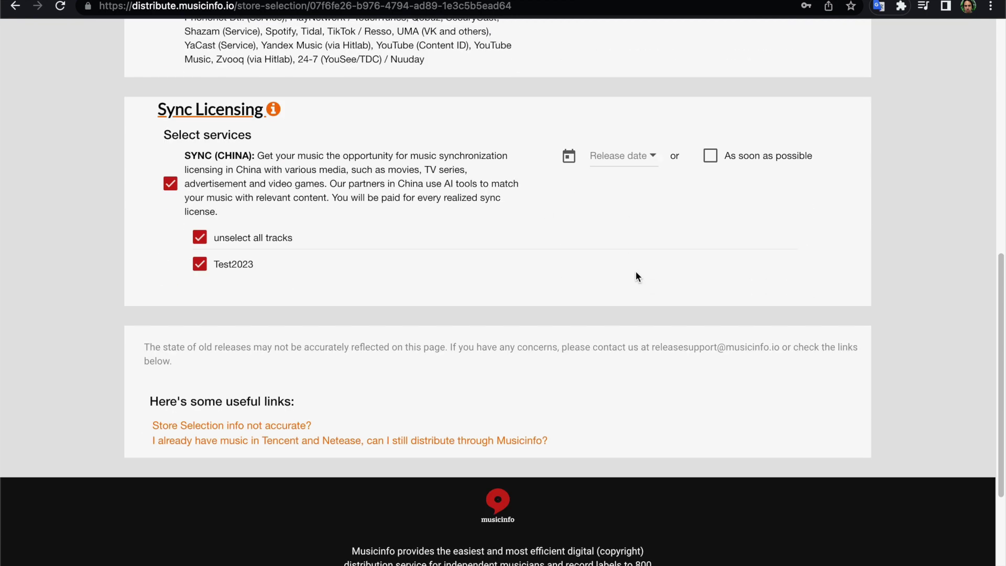
scroll(636, 272, "down", 2)
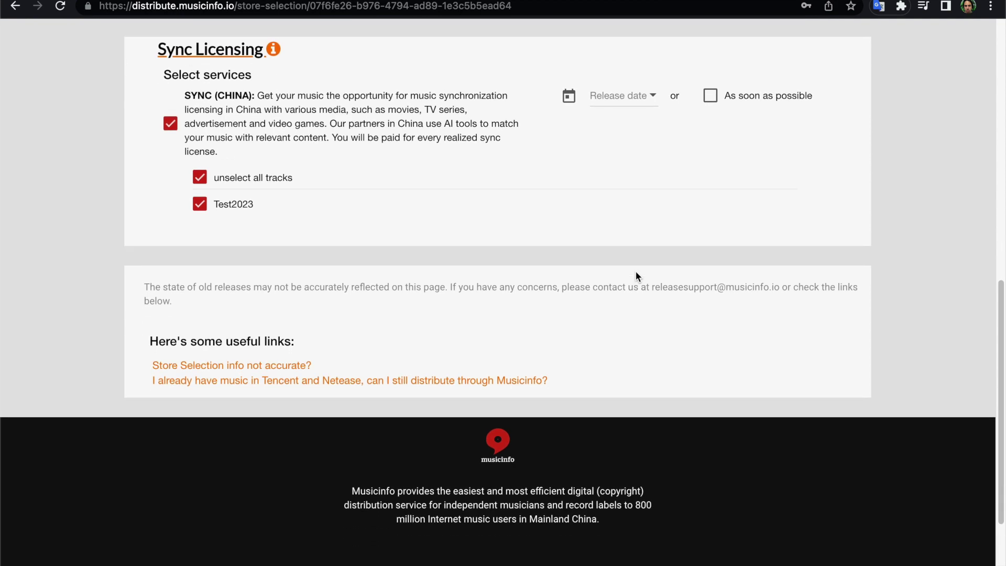
scroll(636, 272, "up", 20)
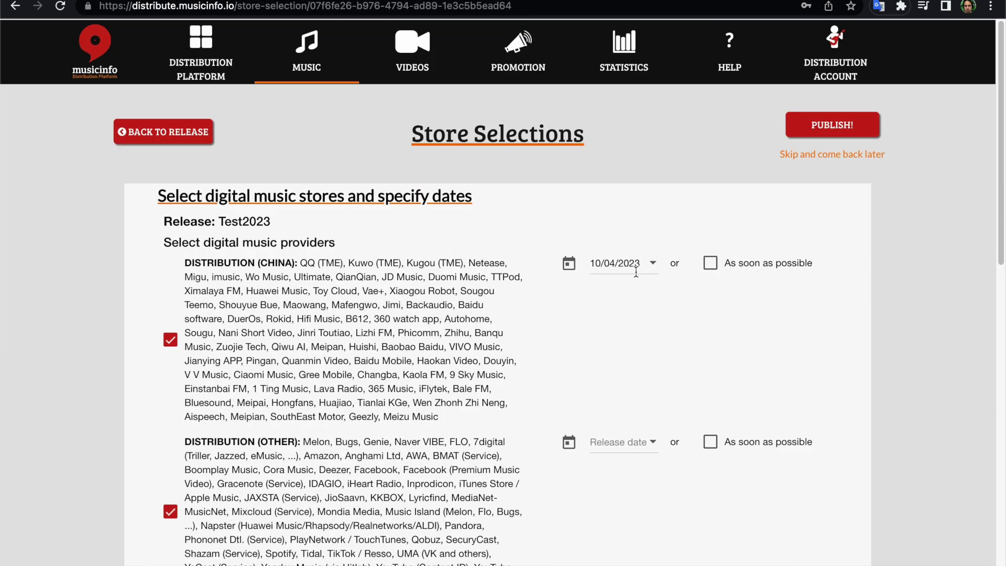